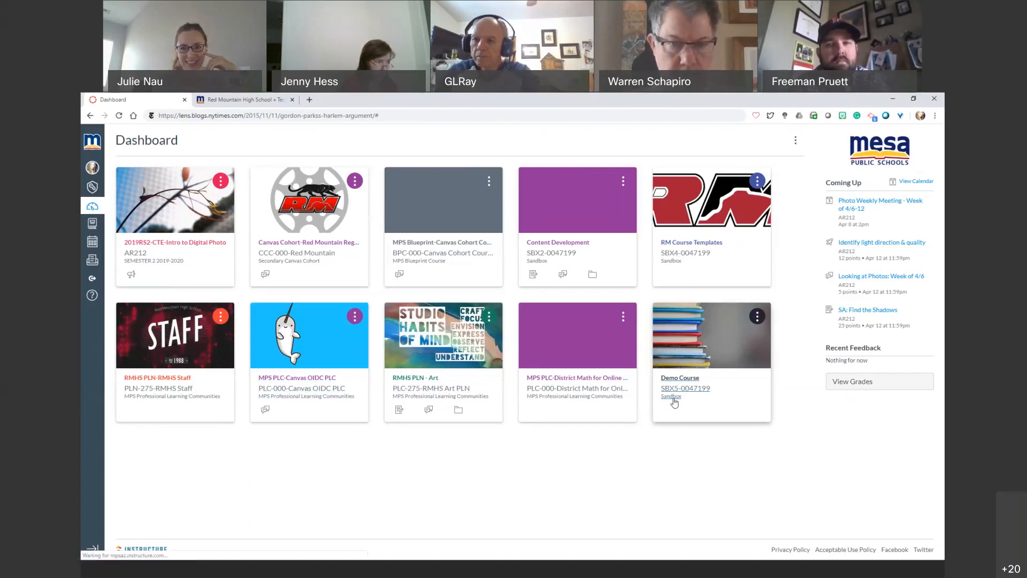
# - Open the Demo Course from the dashboard and go to its Modules page
pyautogui.click(685, 401)
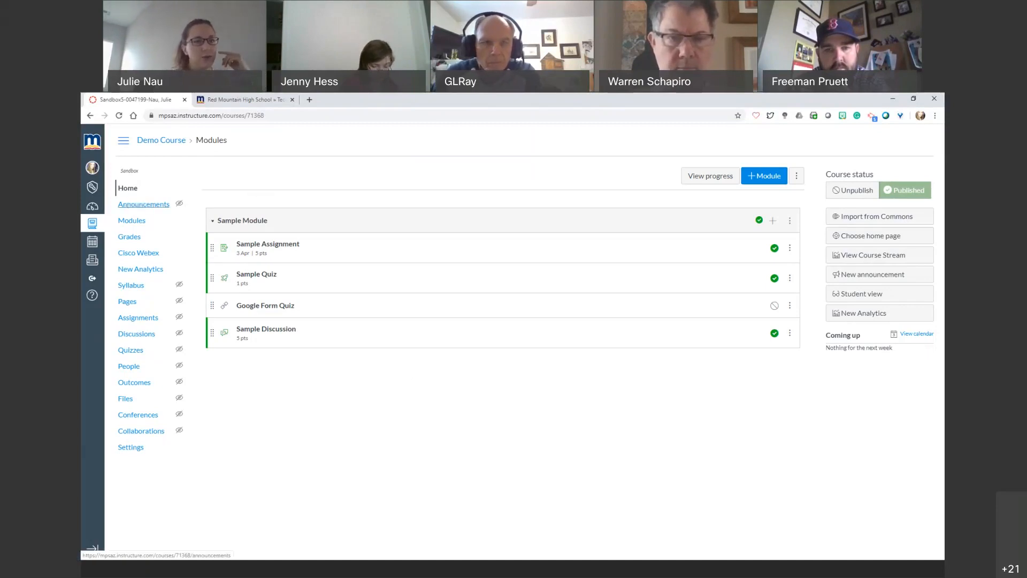
pyautogui.scroll(5, 178, 220)
pyautogui.hscroll(-5, 512, 342)
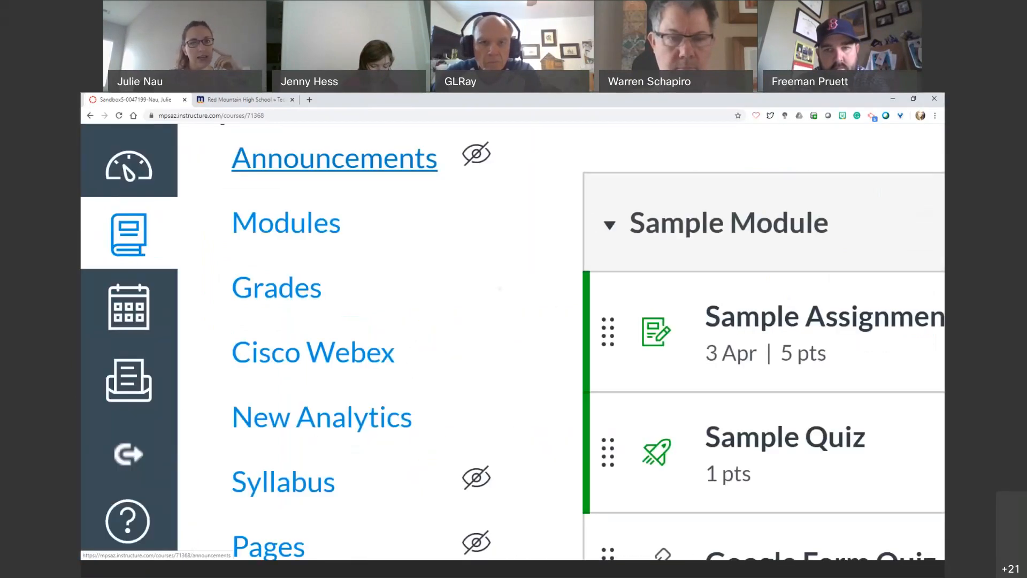
pyautogui.scroll(-2, 362, 314)
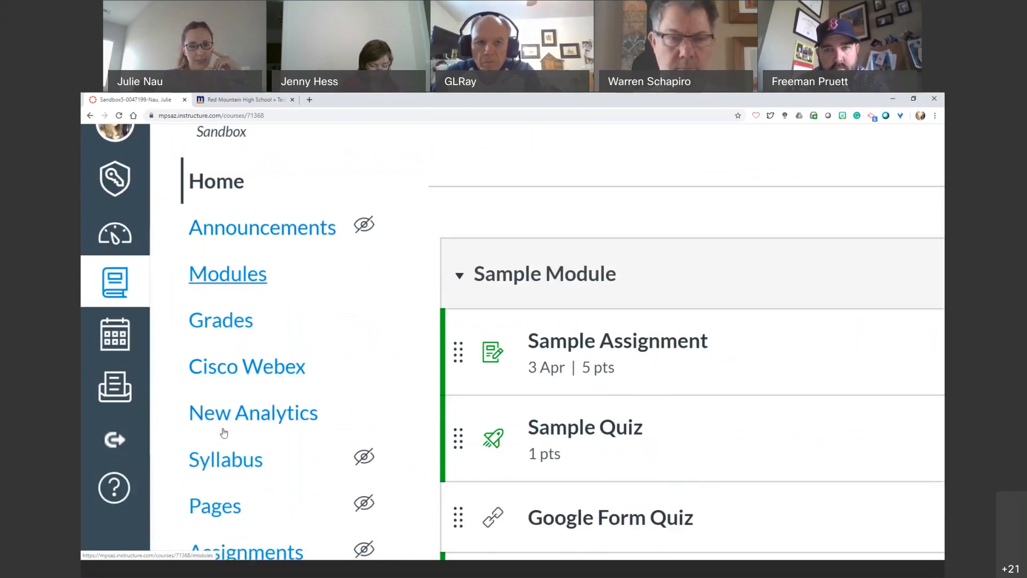
pyautogui.scroll(-5, 287, 406)
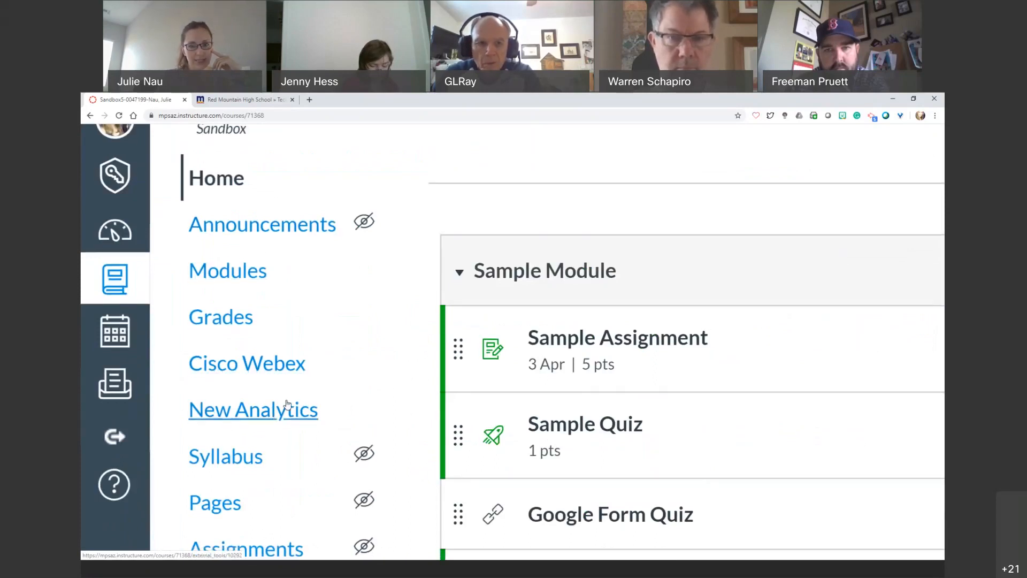
pyautogui.scroll(5, 287, 404)
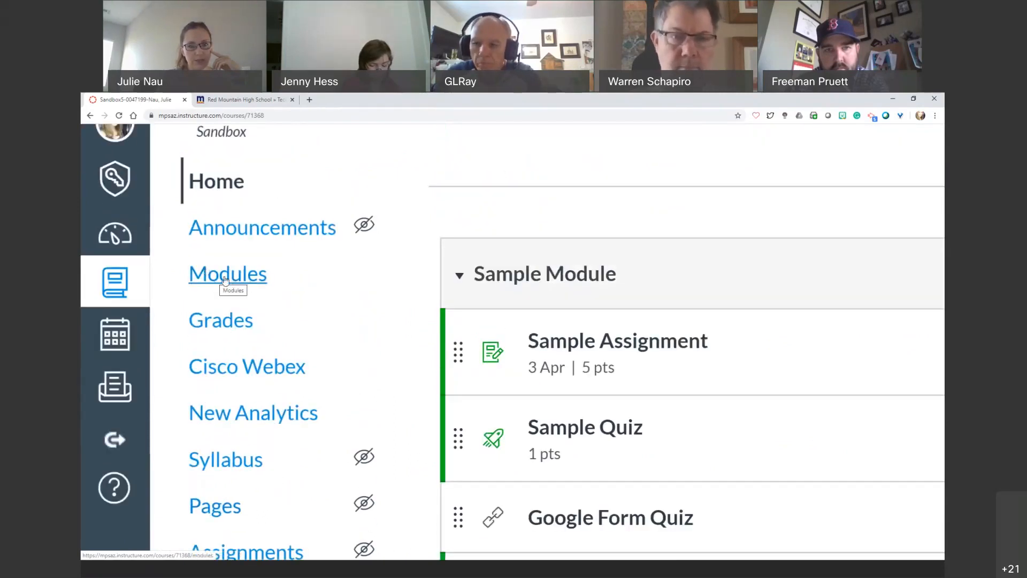
pyautogui.click(225, 279)
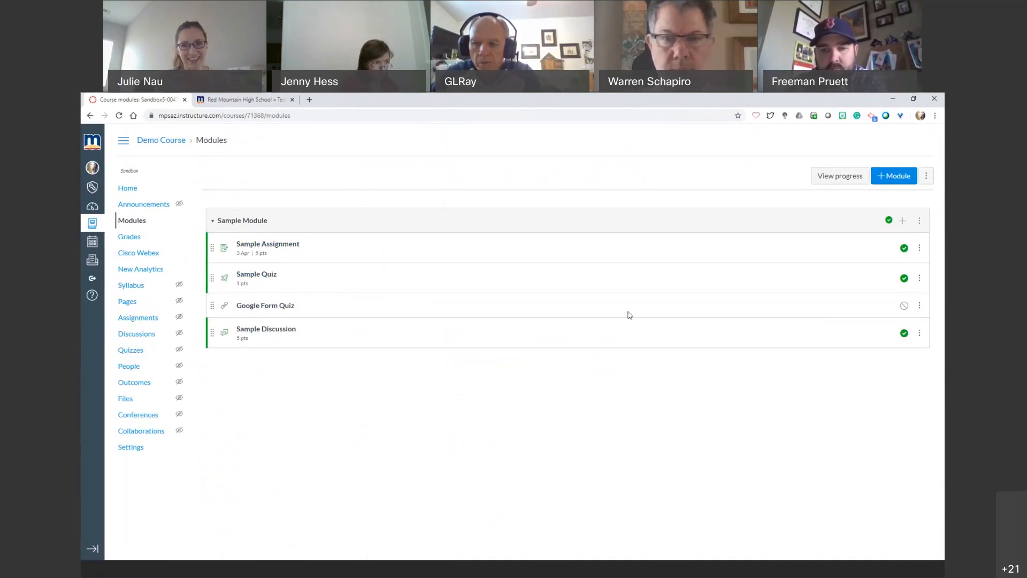
# - Delete the existing Sample Module from the course and reload the Modules page
pyautogui.click(920, 222)
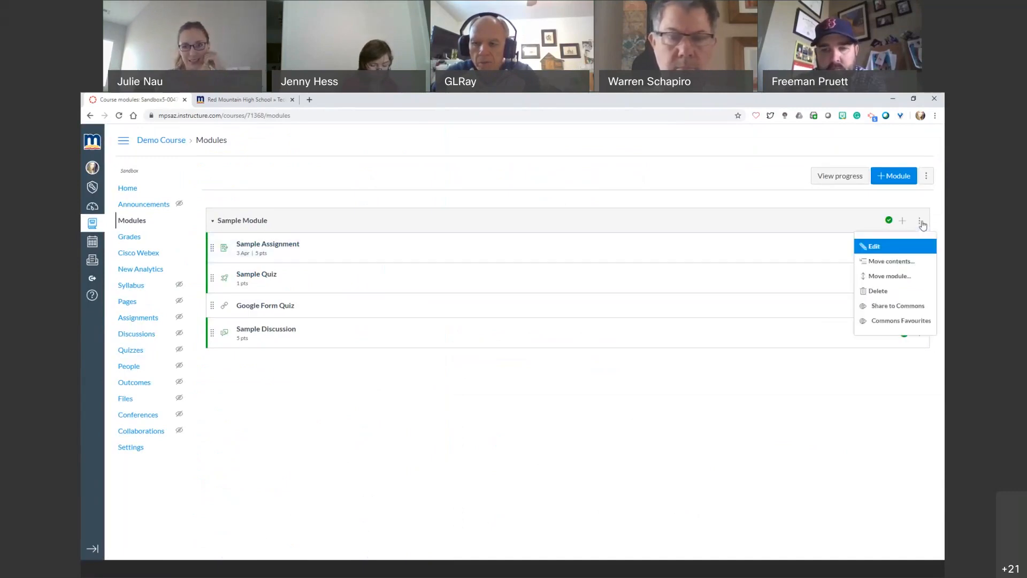
pyautogui.click(885, 291)
pyautogui.click(555, 165)
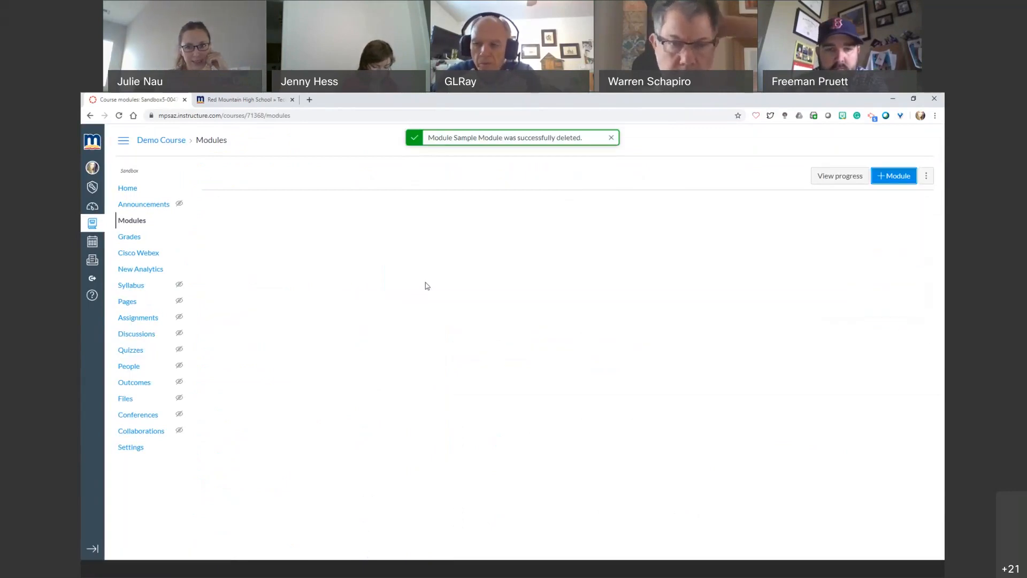
pyautogui.click(118, 115)
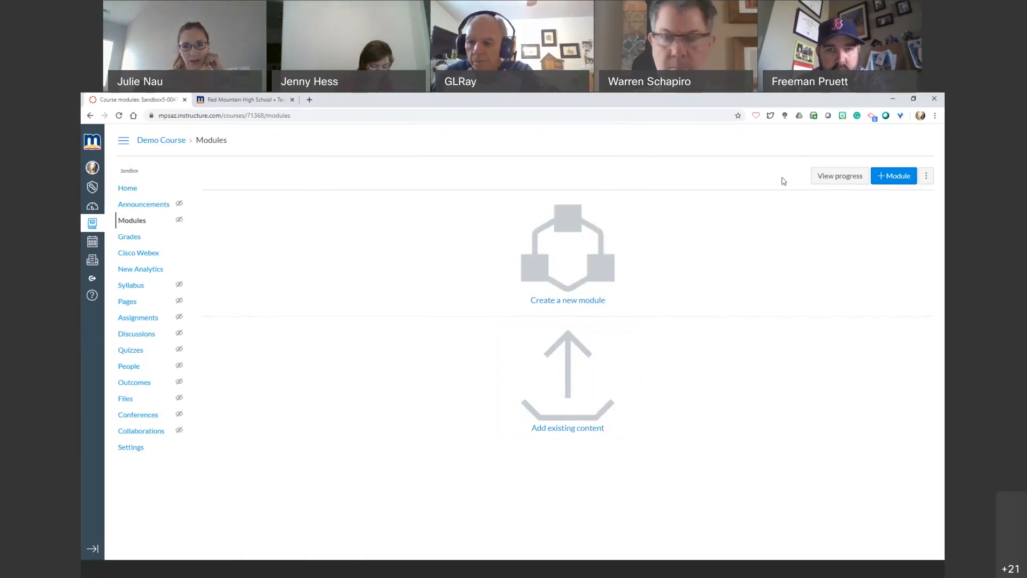
# - Create a new module named Sample Module without a lock date
pyautogui.click(926, 179)
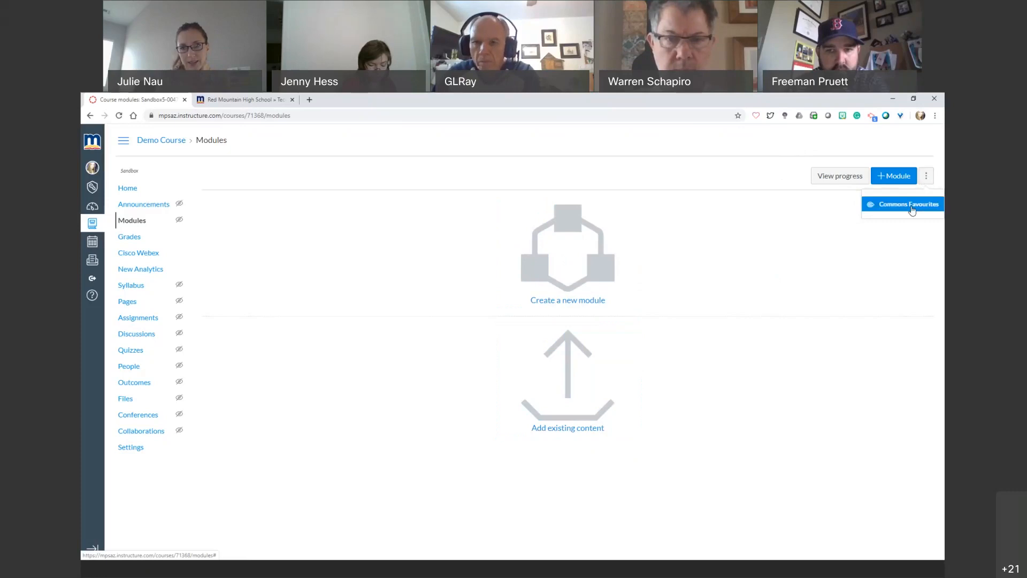
pyautogui.click(890, 250)
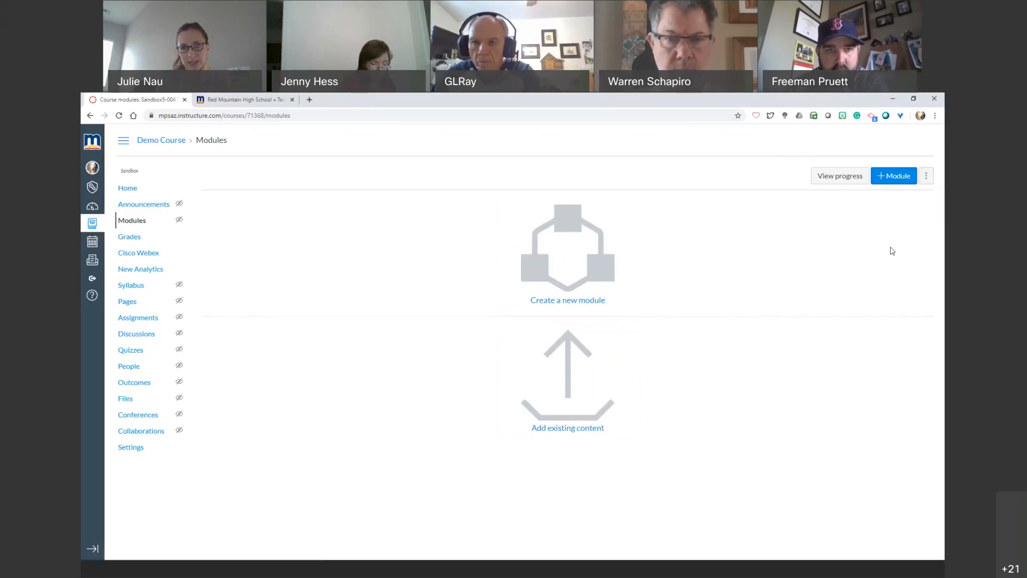
pyautogui.click(887, 180)
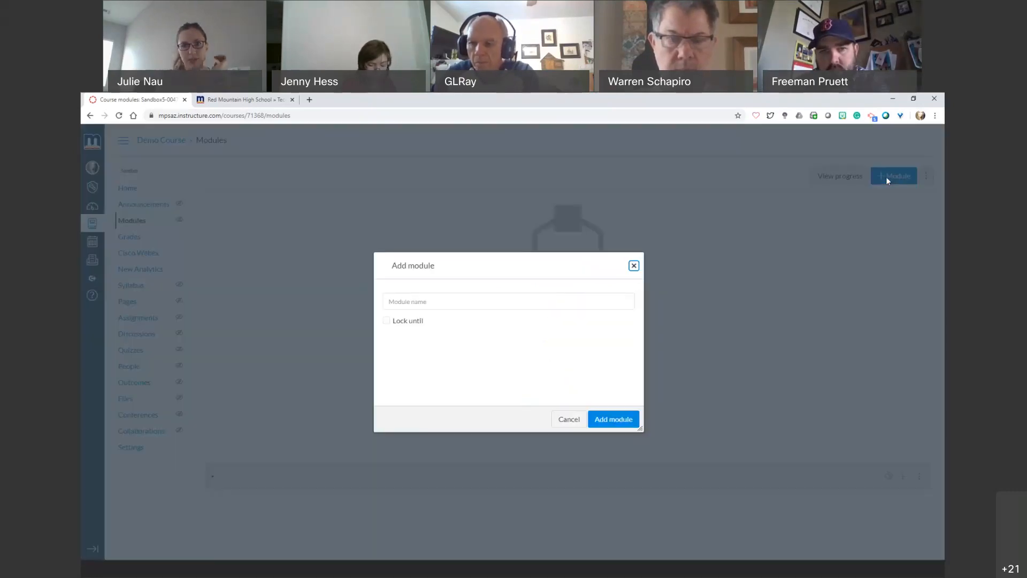
pyautogui.click(435, 306)
pyautogui.write('Sample Module')
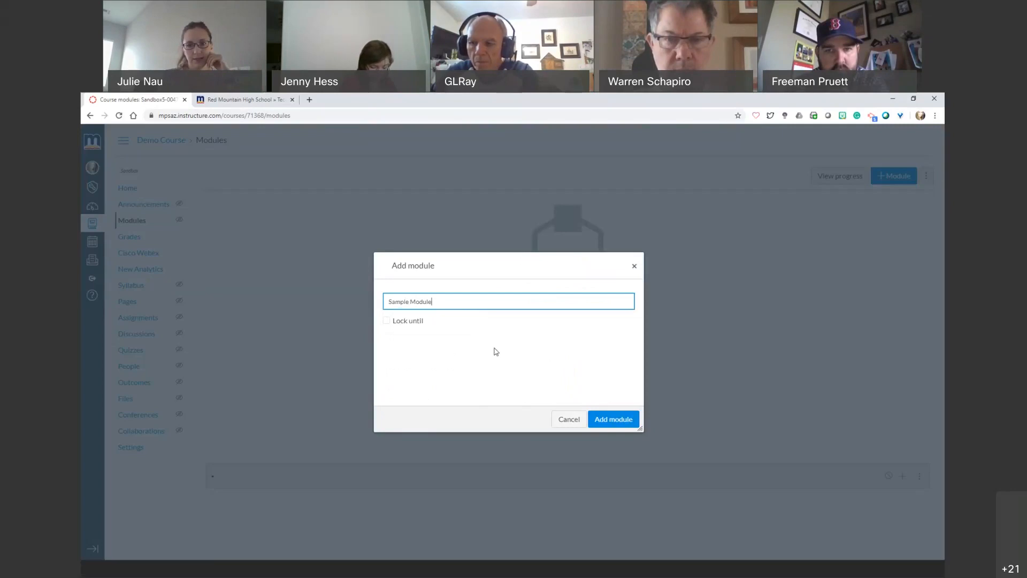
pyautogui.click(614, 420)
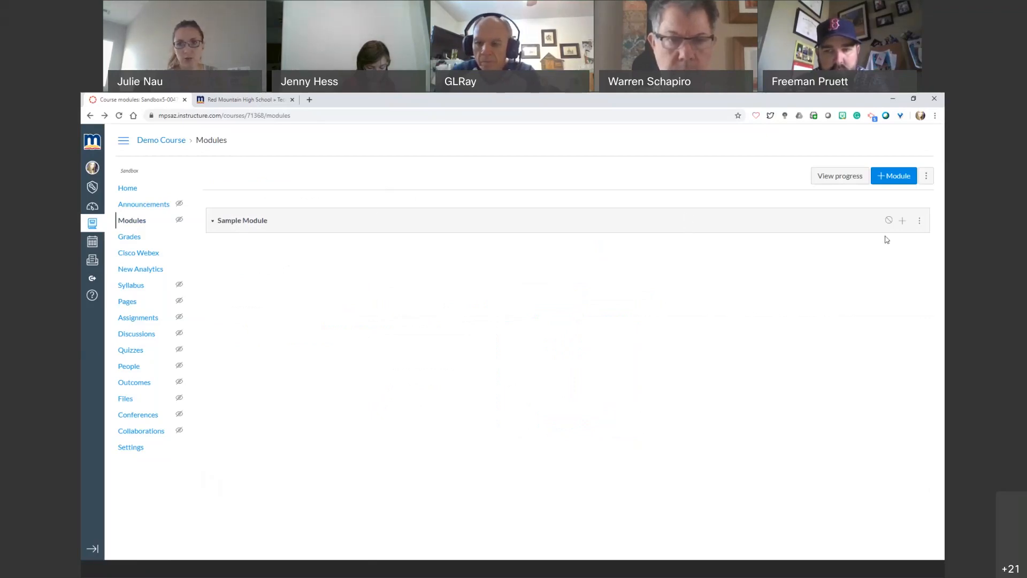
# - Publish the empty Sample Module and set it back to unpublished
pyautogui.scroll(5, 919, 224)
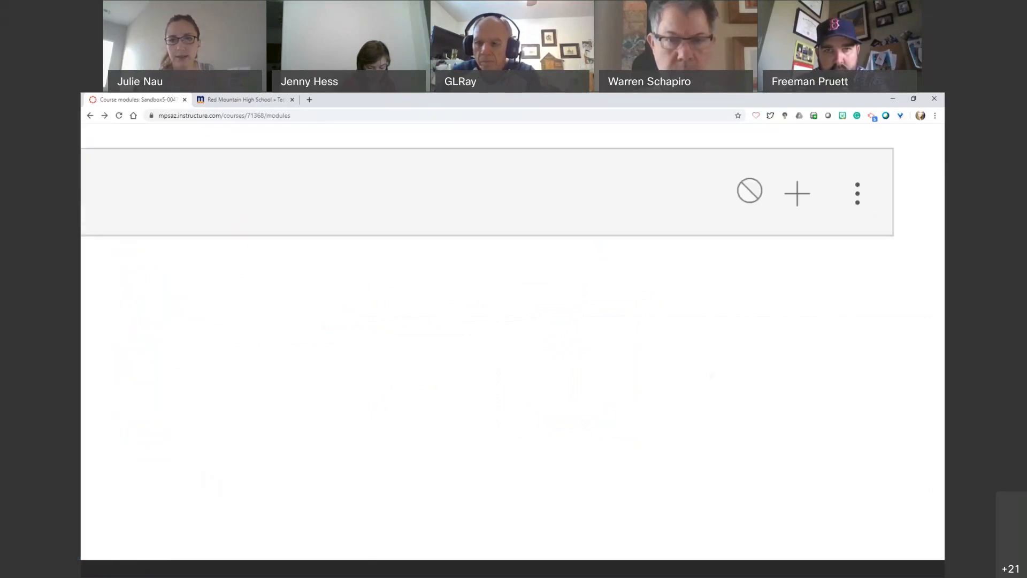
pyautogui.scroll(2, 486, 241)
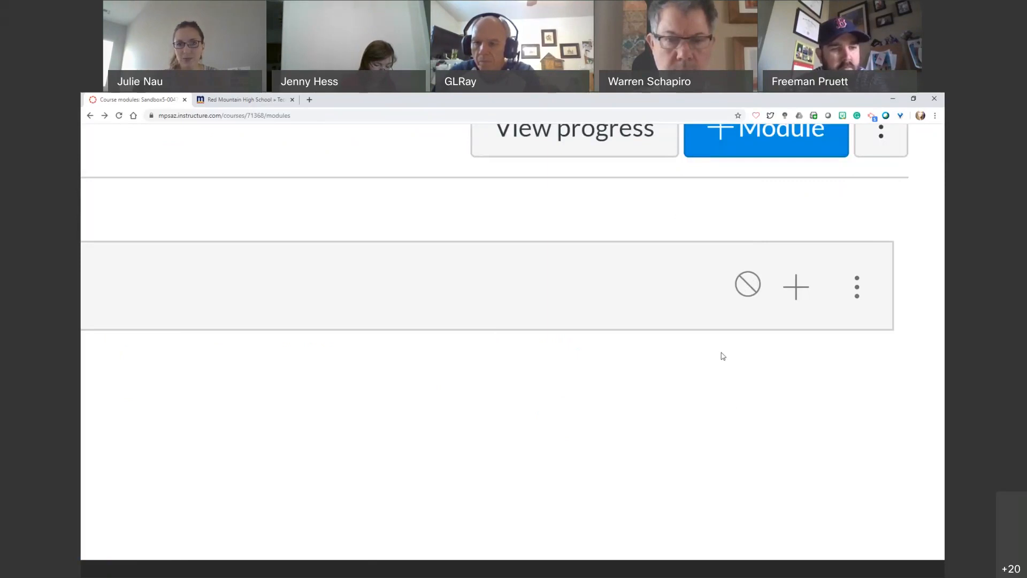
pyautogui.click(748, 287)
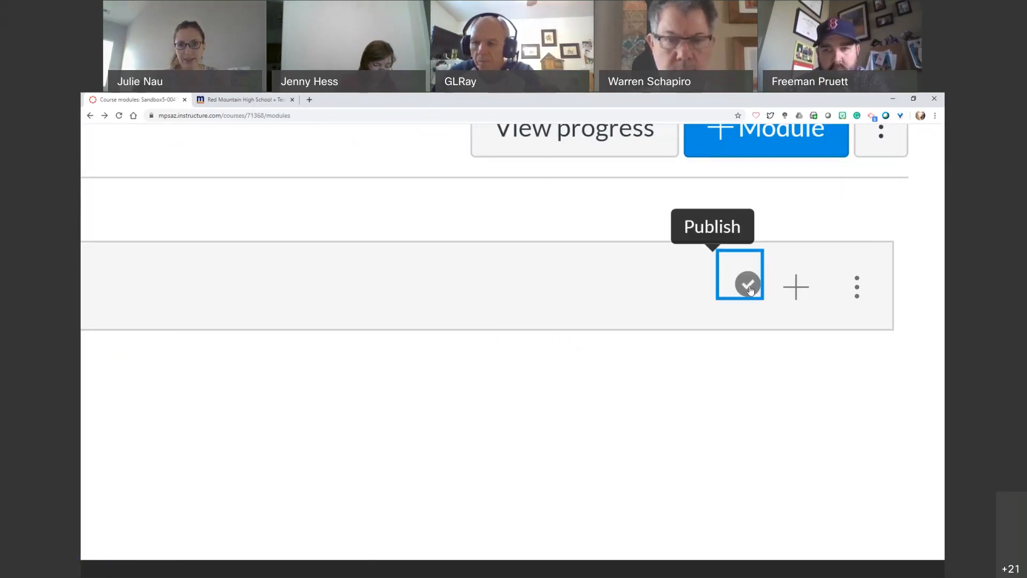
pyautogui.click(699, 403)
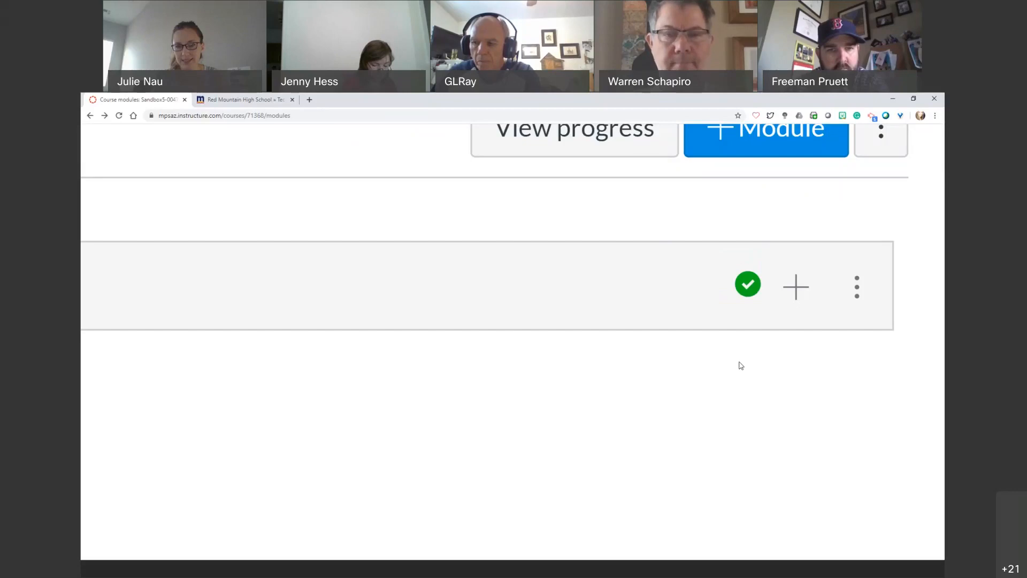
pyautogui.click(748, 284)
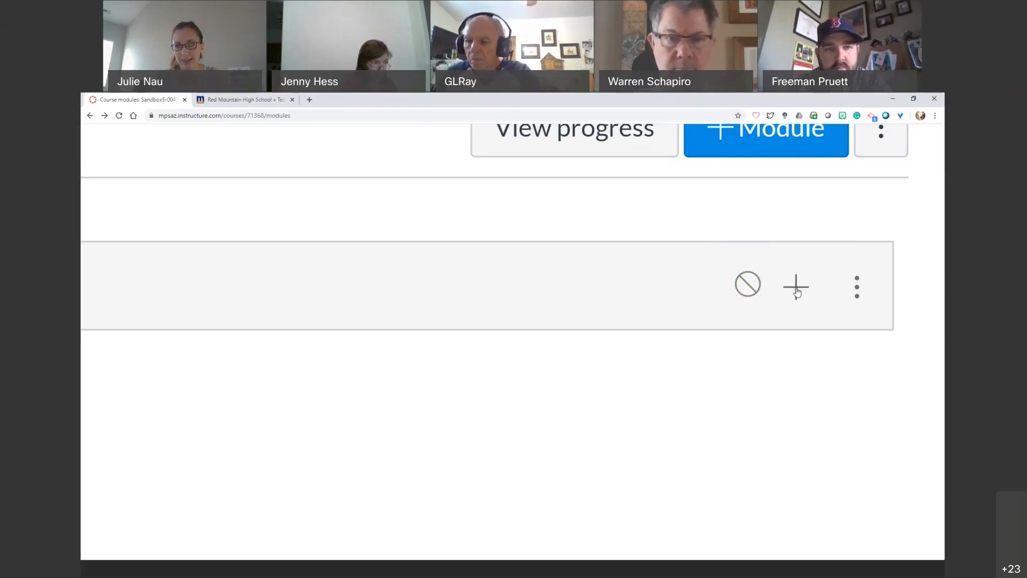
# - Examine the management options offered for Sample Module, such as editing, moving, duplicating and sharing
pyautogui.click(857, 287)
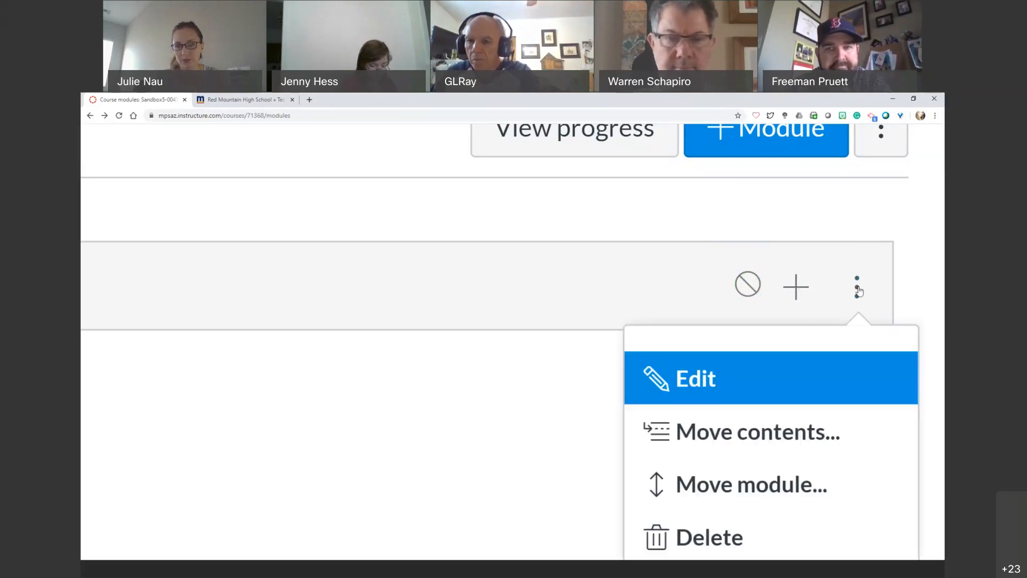
pyautogui.scroll(-2, 849, 319)
pyautogui.scroll(-2, 850, 321)
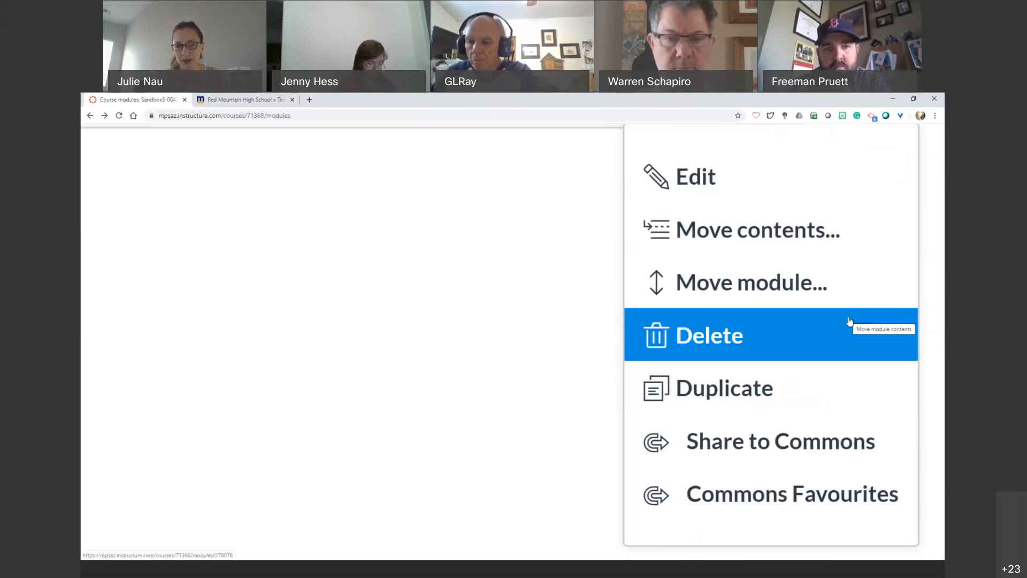
pyautogui.scroll(2, 850, 321)
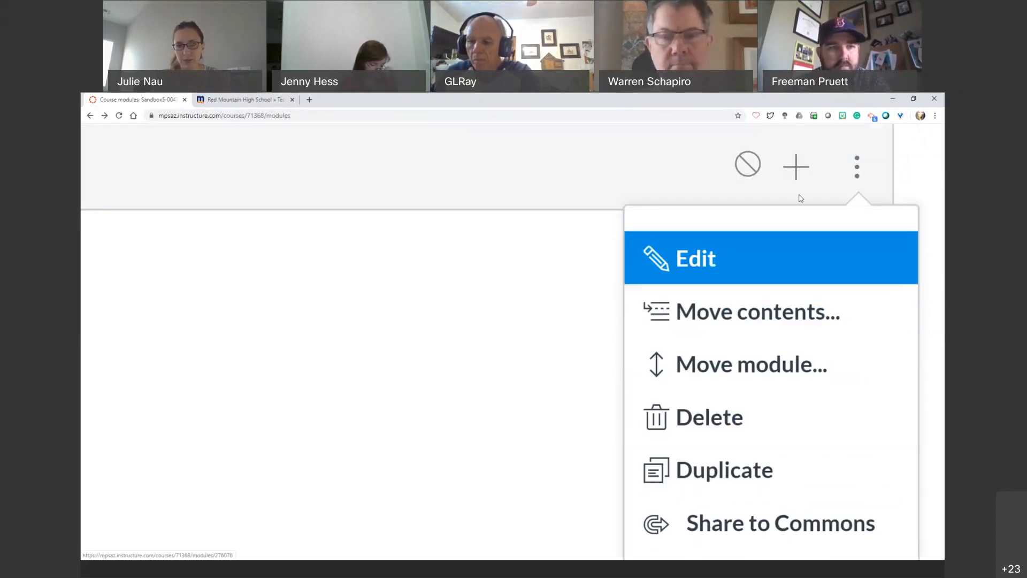
pyautogui.click(580, 188)
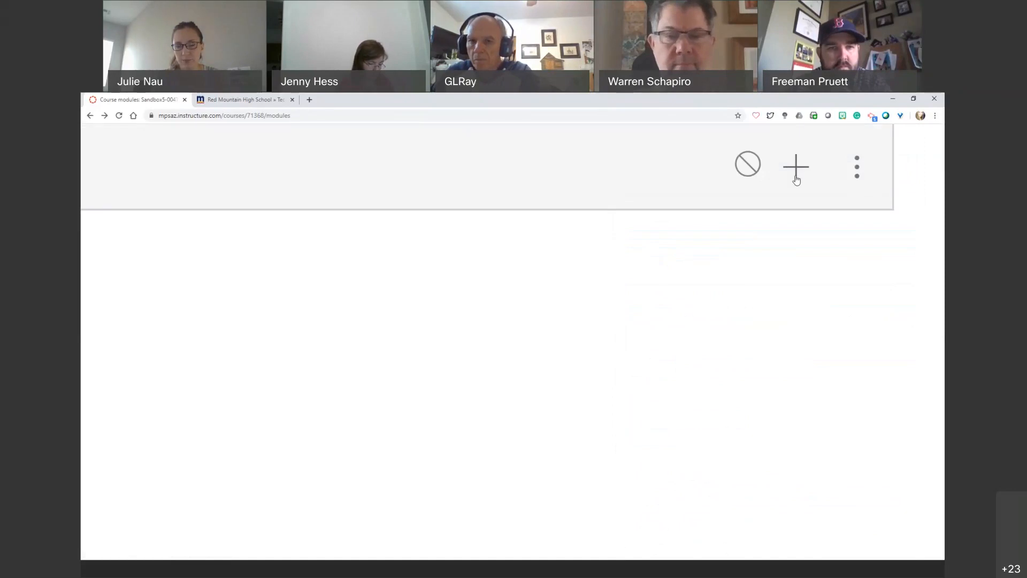
# - Add the existing Sample Assignment to Sample Module with no indentation, and publish the module
pyautogui.scroll(3, 796, 173)
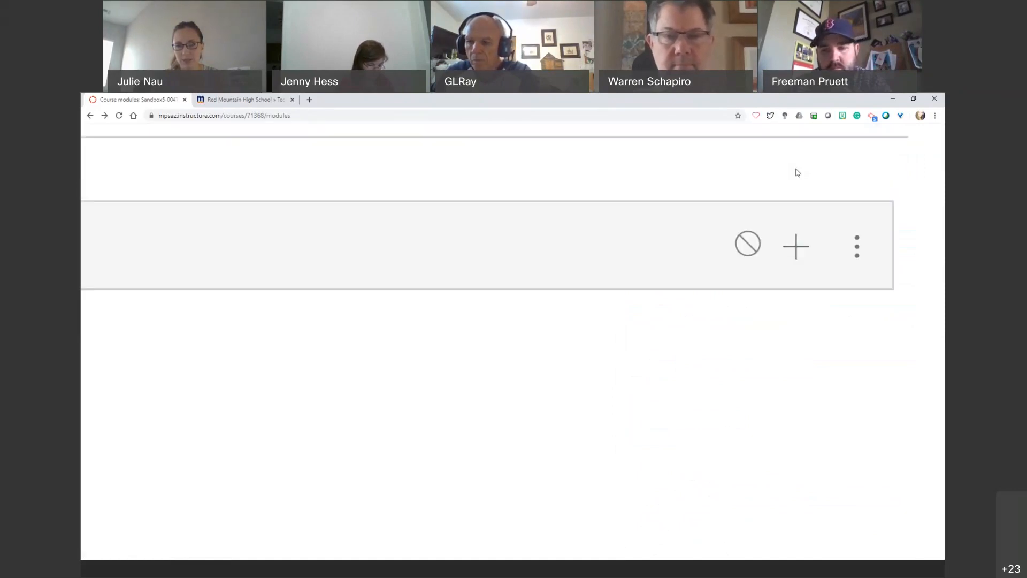
pyautogui.click(796, 250)
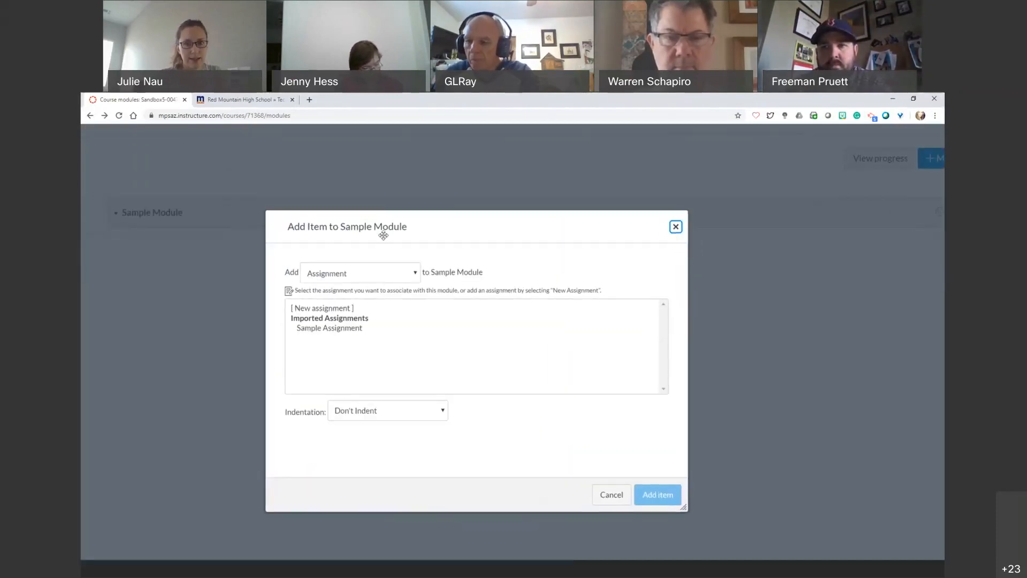
pyautogui.click(373, 280)
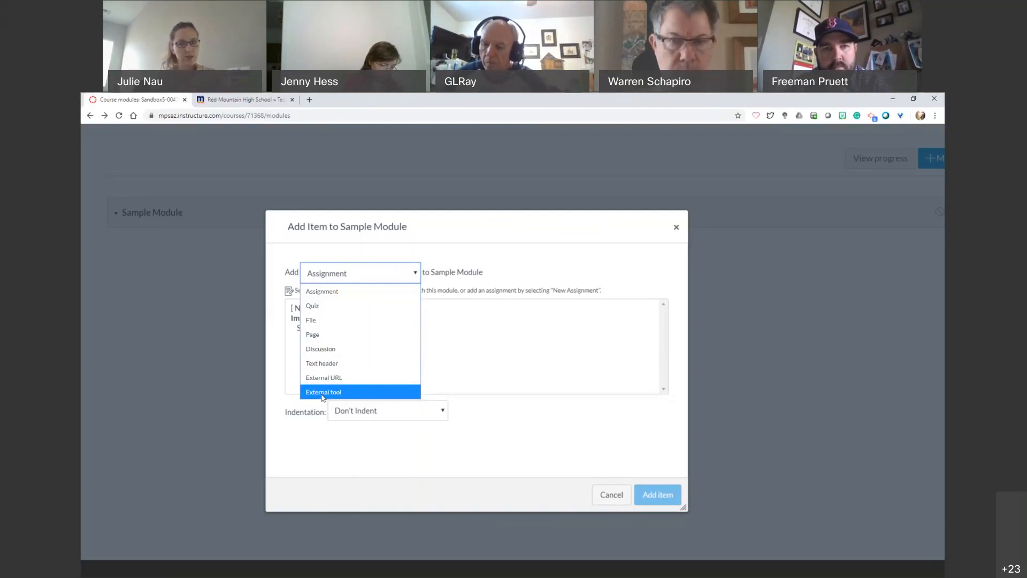
pyautogui.click(477, 347)
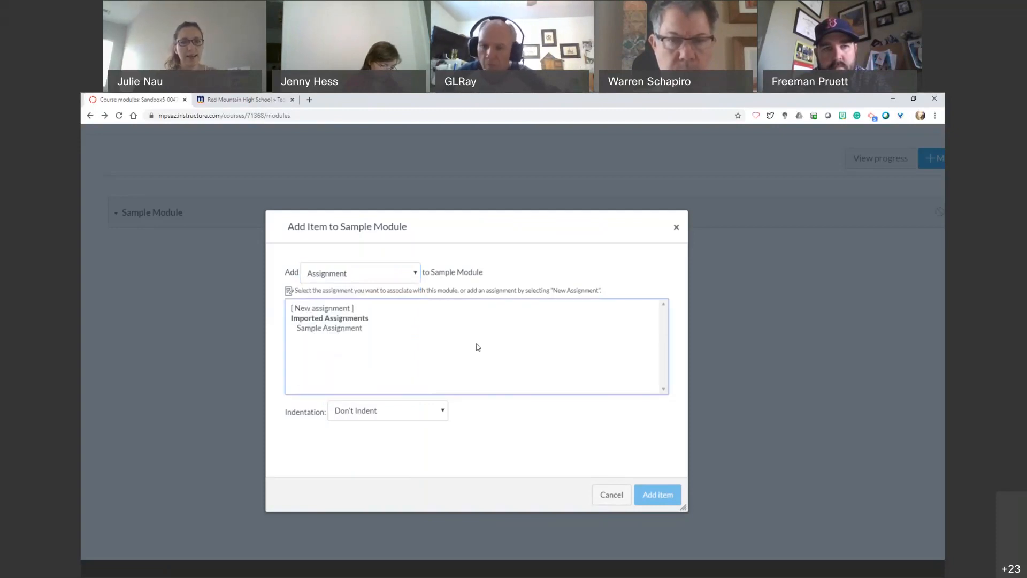
pyautogui.click(350, 332)
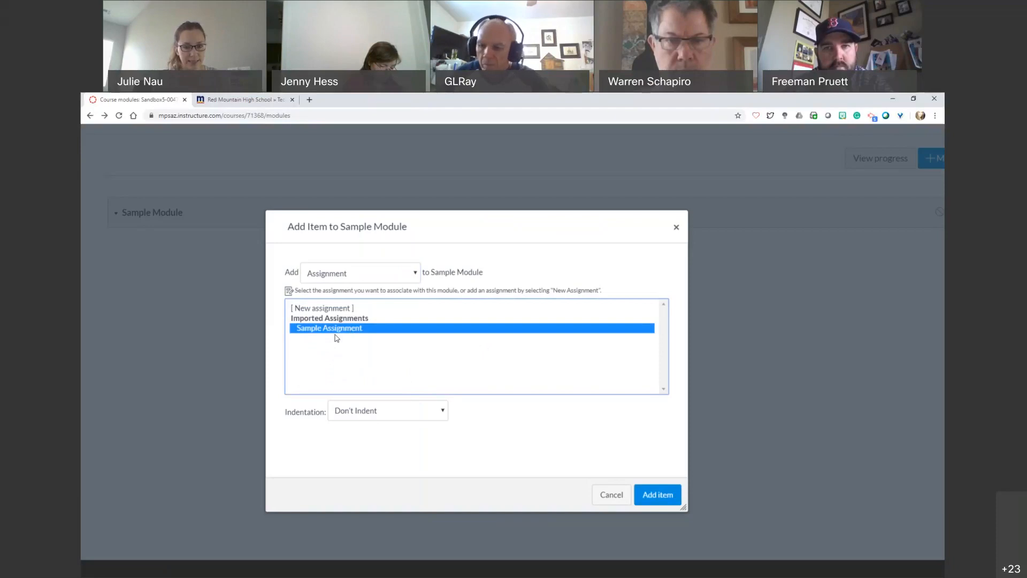
pyautogui.click(394, 409)
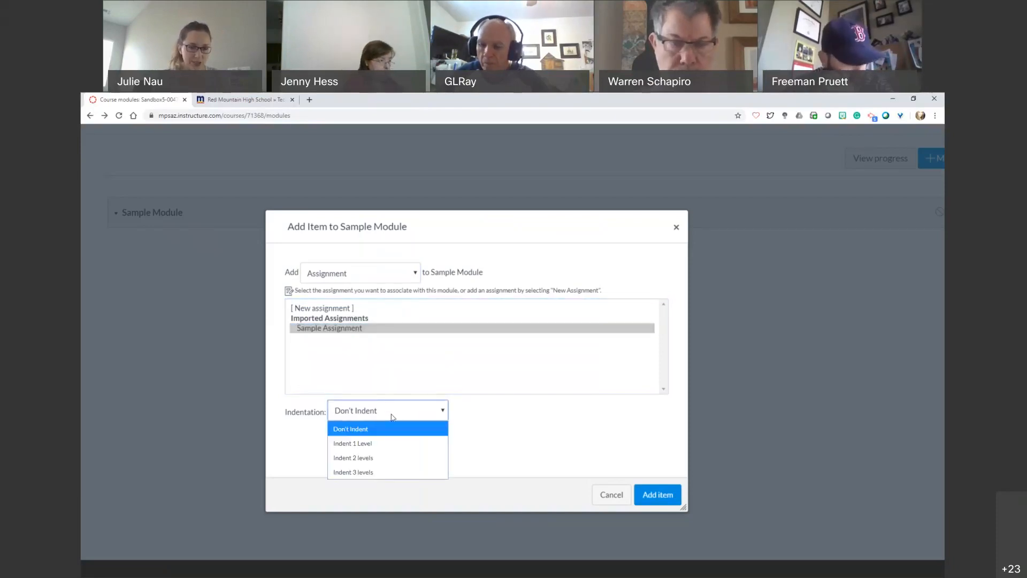
pyautogui.click(393, 417)
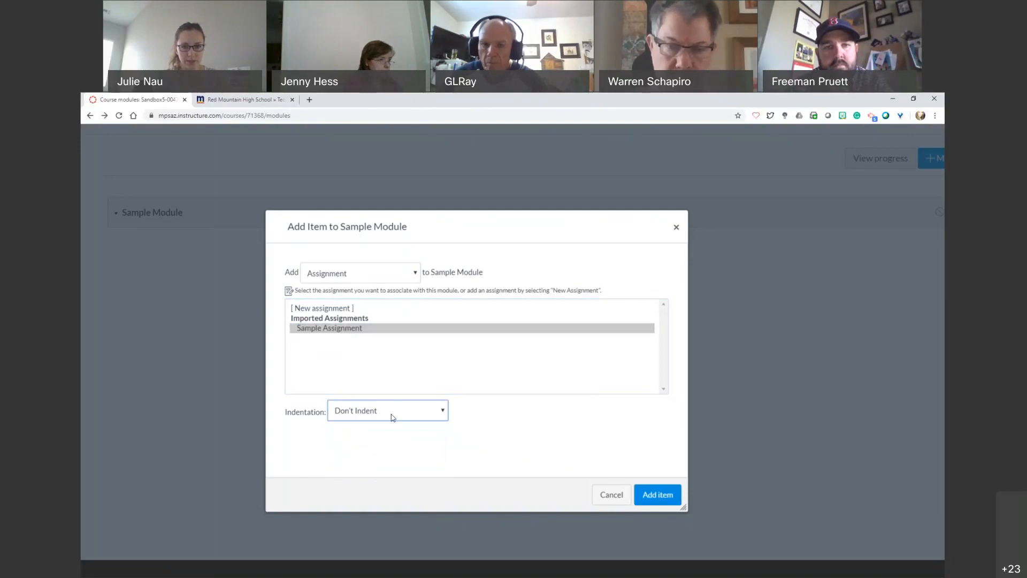
pyautogui.click(654, 501)
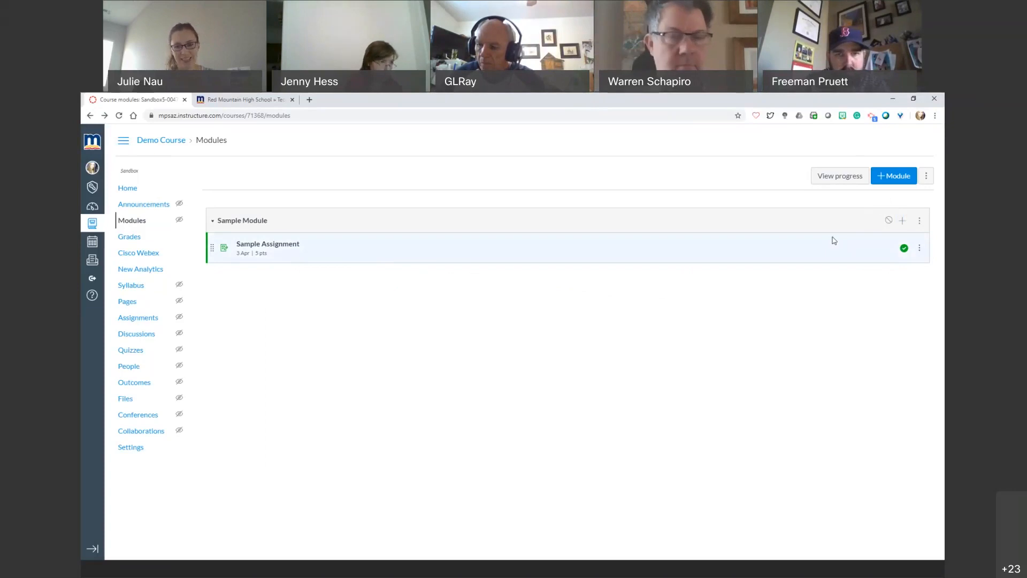
pyautogui.click(886, 225)
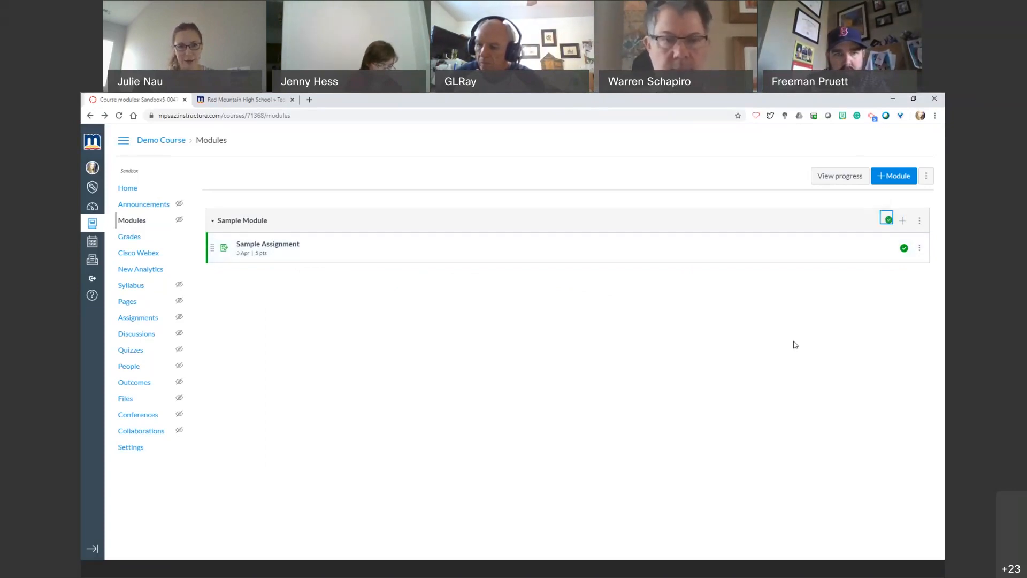
# - Add the first existing Sample Discussion topic to Sample Module with no indentation
pyautogui.click(903, 221)
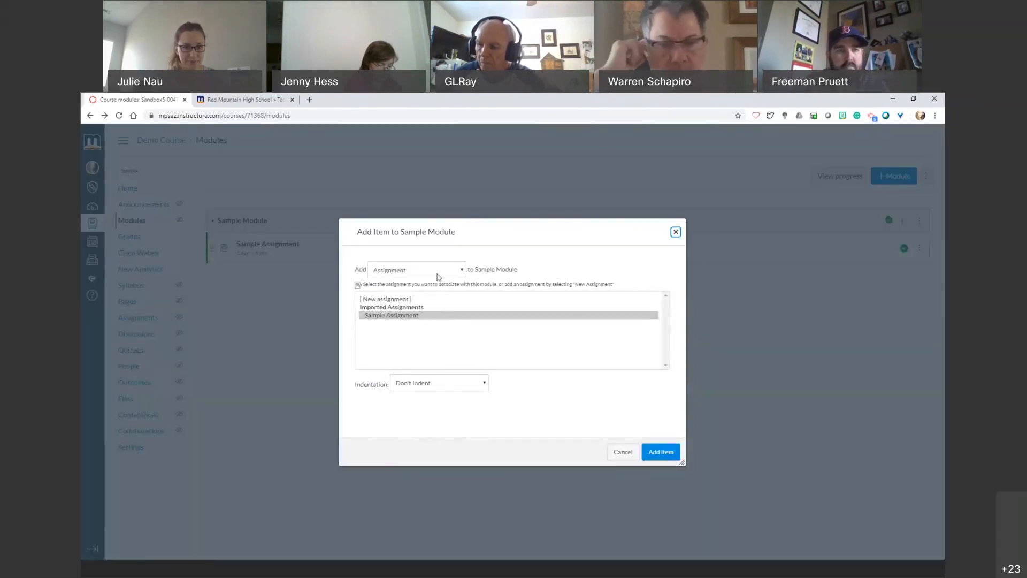
pyautogui.click(438, 277)
pyautogui.click(413, 339)
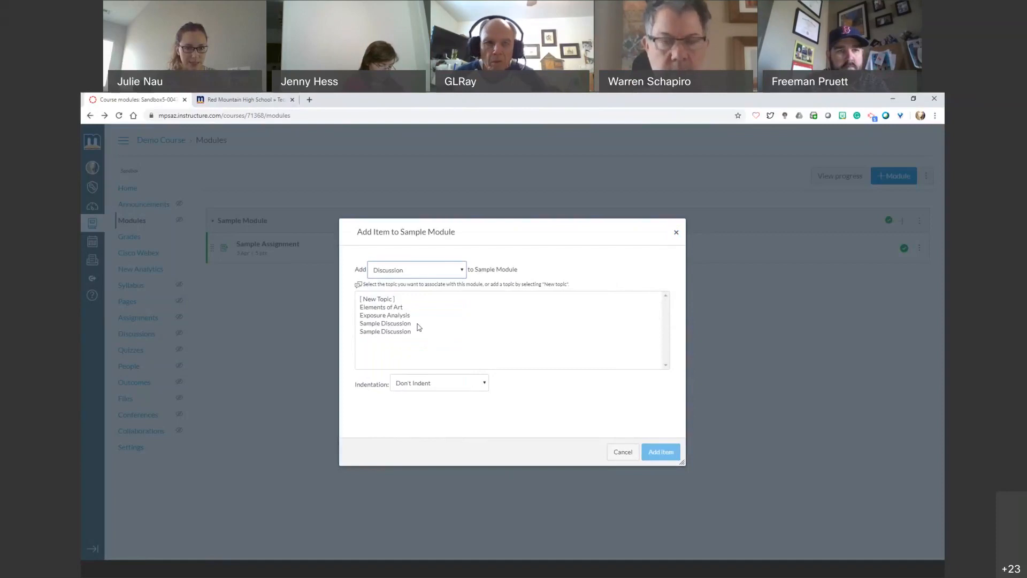
pyautogui.click(419, 324)
pyautogui.click(661, 452)
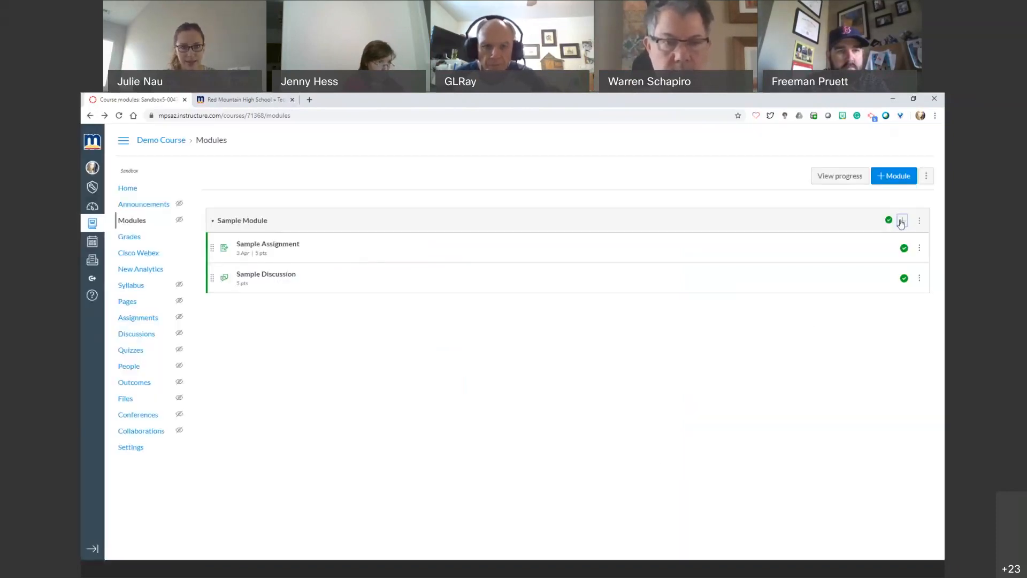
# - Add the existing Sample Quiz to Sample Module with no indentation
pyautogui.click(901, 222)
pyautogui.click(444, 271)
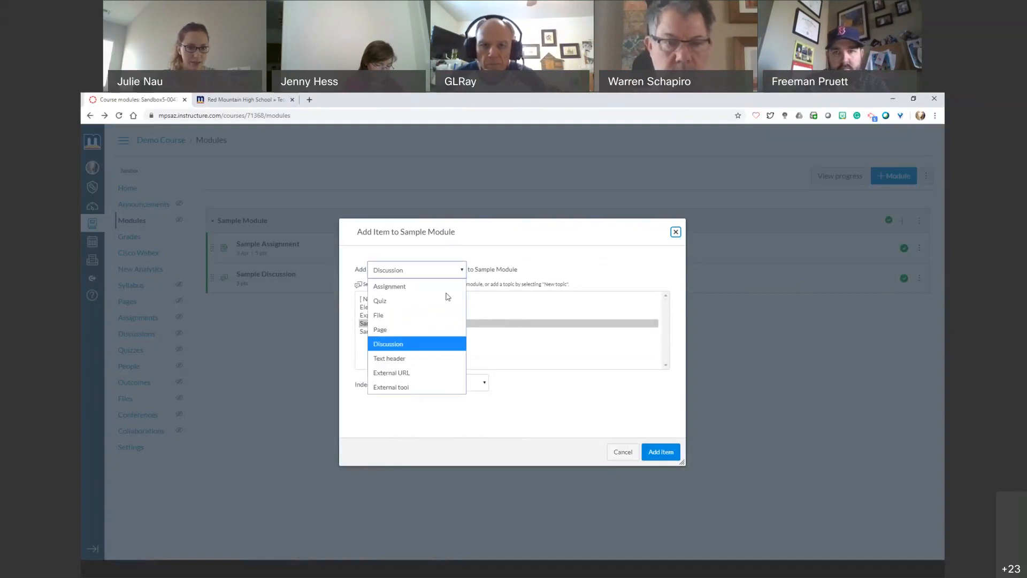
pyautogui.click(423, 300)
pyautogui.click(412, 307)
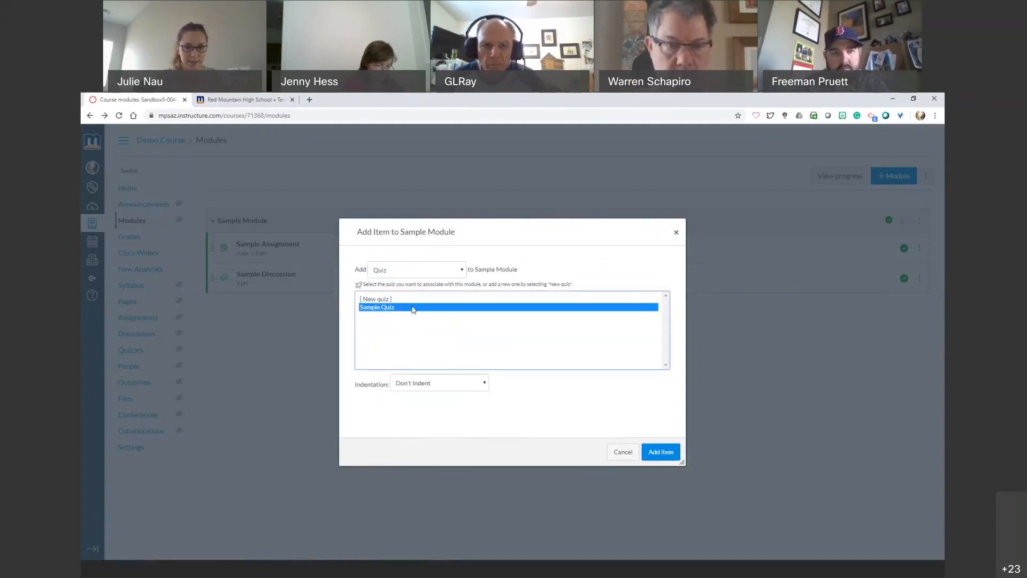
pyautogui.click(660, 452)
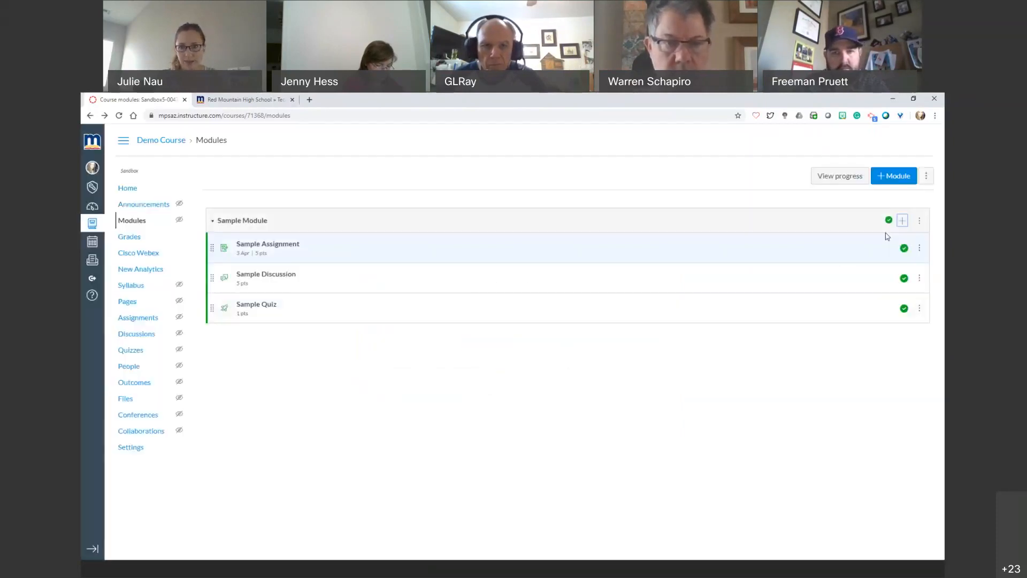
# - Add a new page named Module Directions, without indentation, as the first item of Sample Module and publish it
pyautogui.click(901, 221)
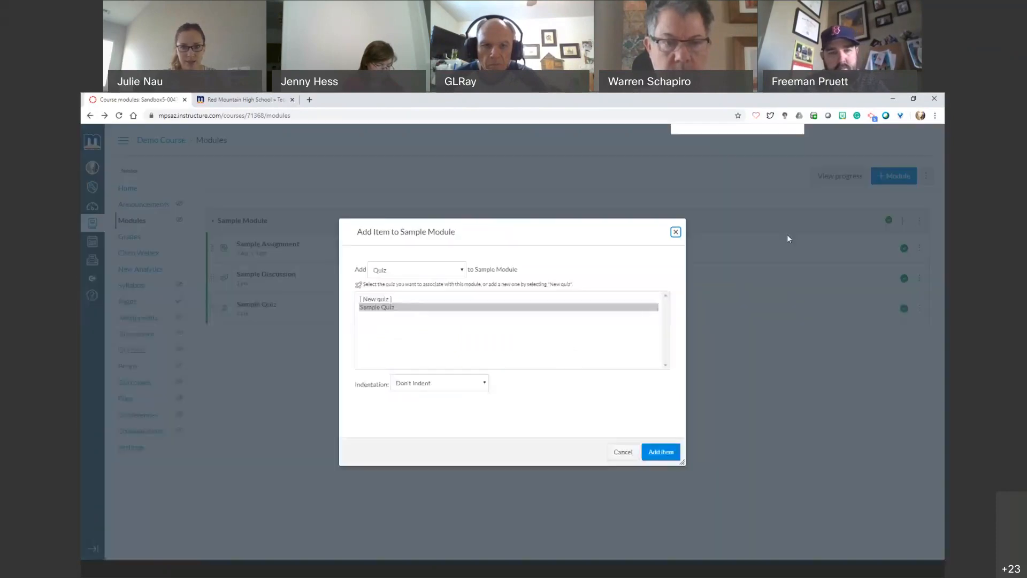
pyautogui.click(449, 270)
pyautogui.click(404, 329)
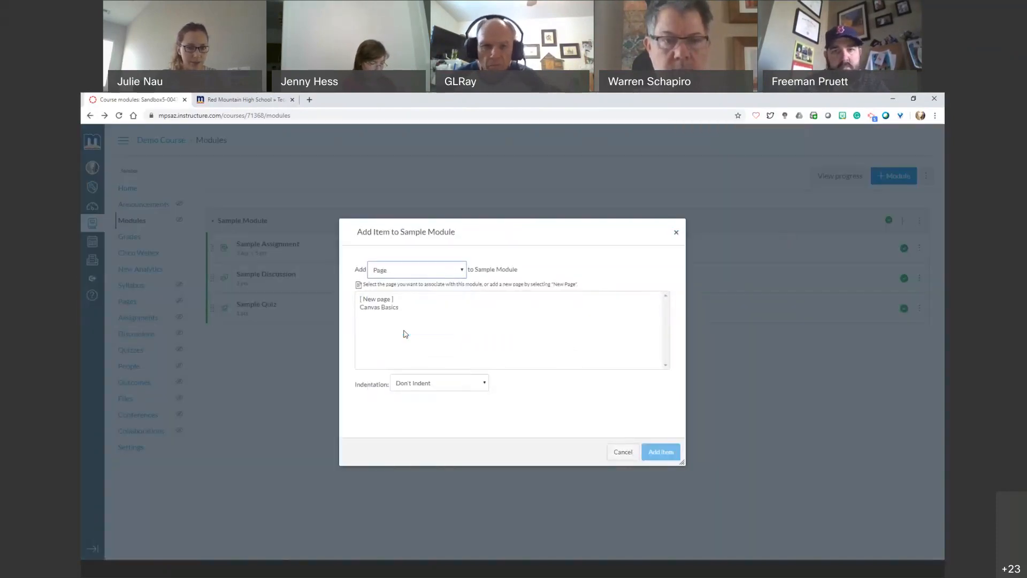
pyautogui.click(390, 299)
pyautogui.click(430, 384)
pyautogui.write('Module D')
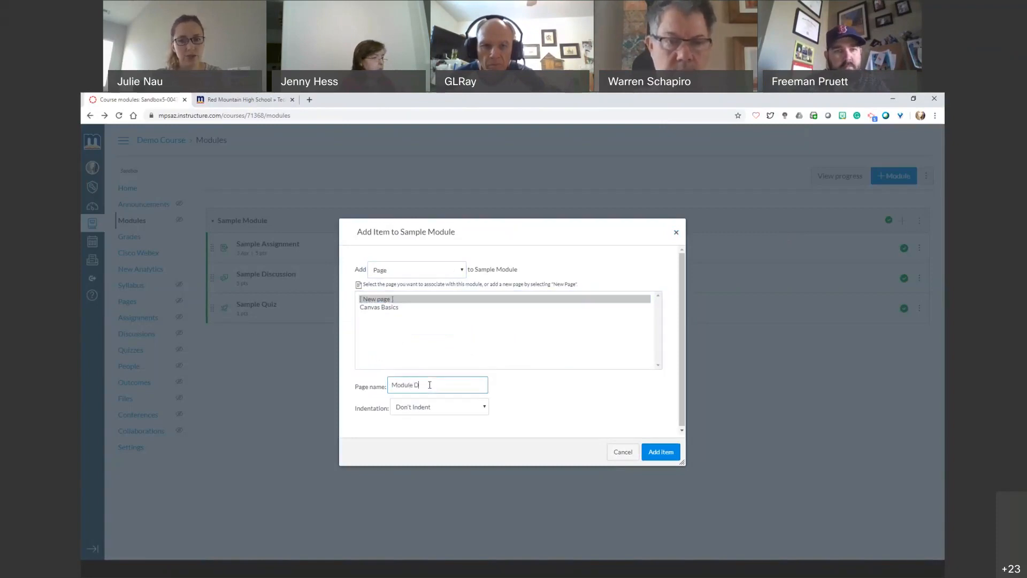
pyautogui.write('irections')
pyautogui.press('Return')
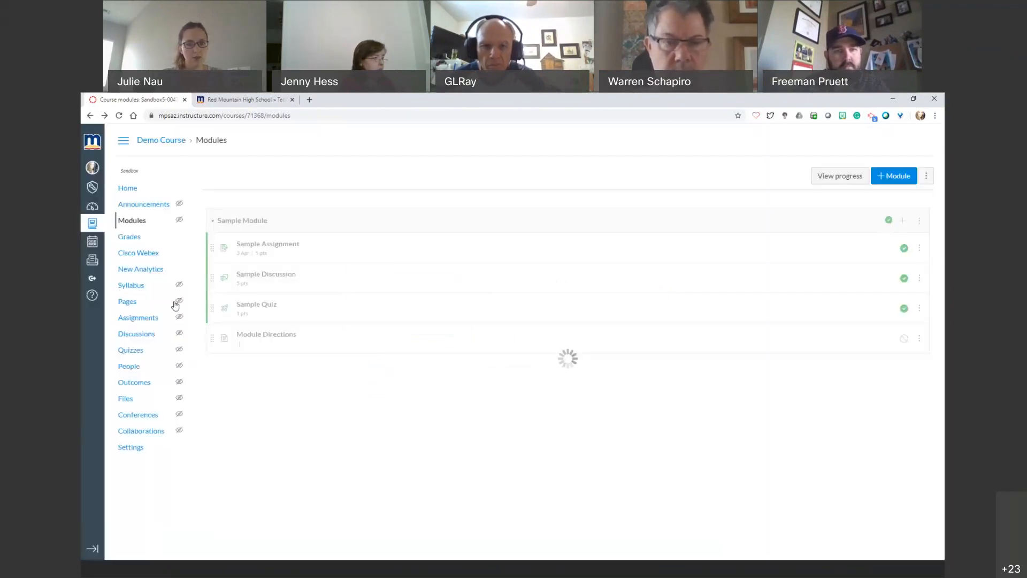
pyautogui.moveTo(209, 336); pyautogui.dragTo(211, 245)
pyautogui.click(903, 245)
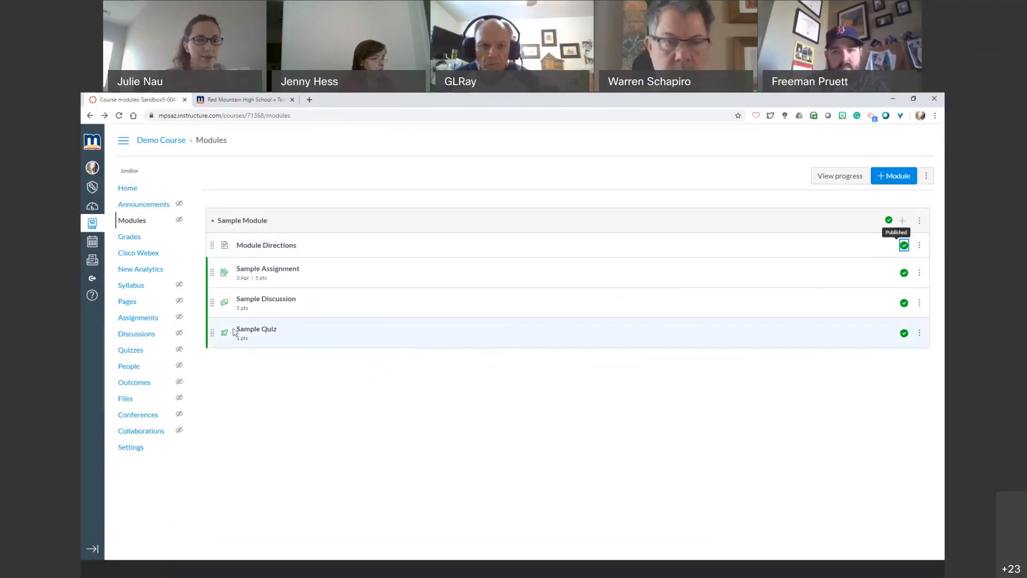
# - Reorder the items below Module Directions in Sample Module to Sample Discussion, Sample Quiz and Sample Assignment
pyautogui.scroll(6, 234, 332)
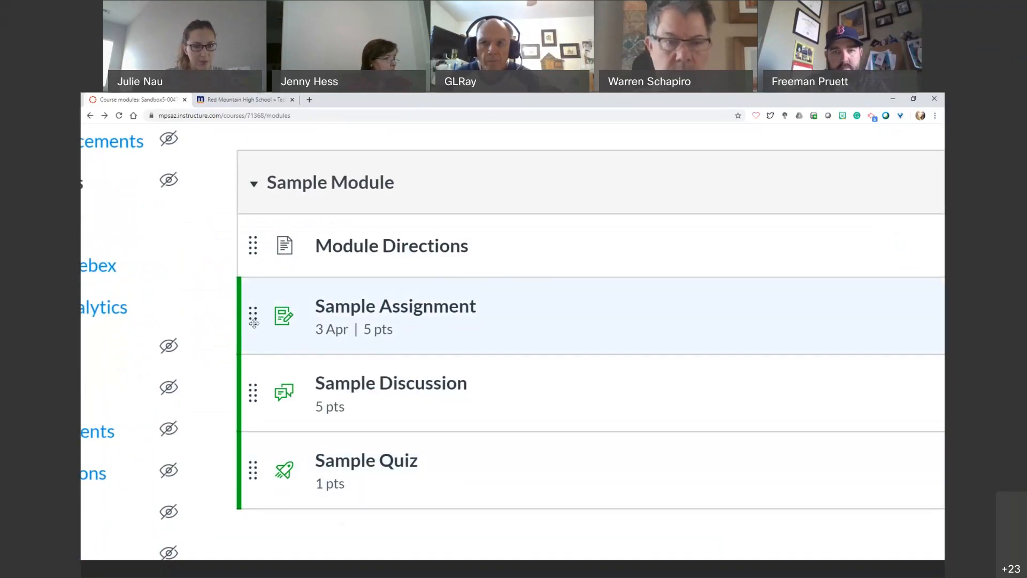
pyautogui.moveTo(252, 316); pyautogui.dragTo(246, 387)
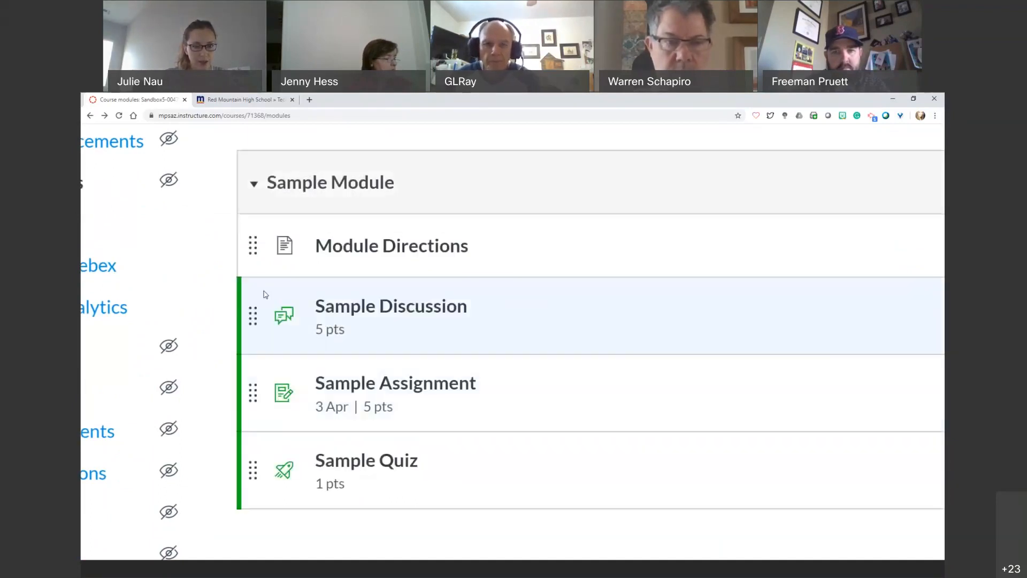
pyautogui.moveTo(256, 273); pyautogui.dragTo(252, 328)
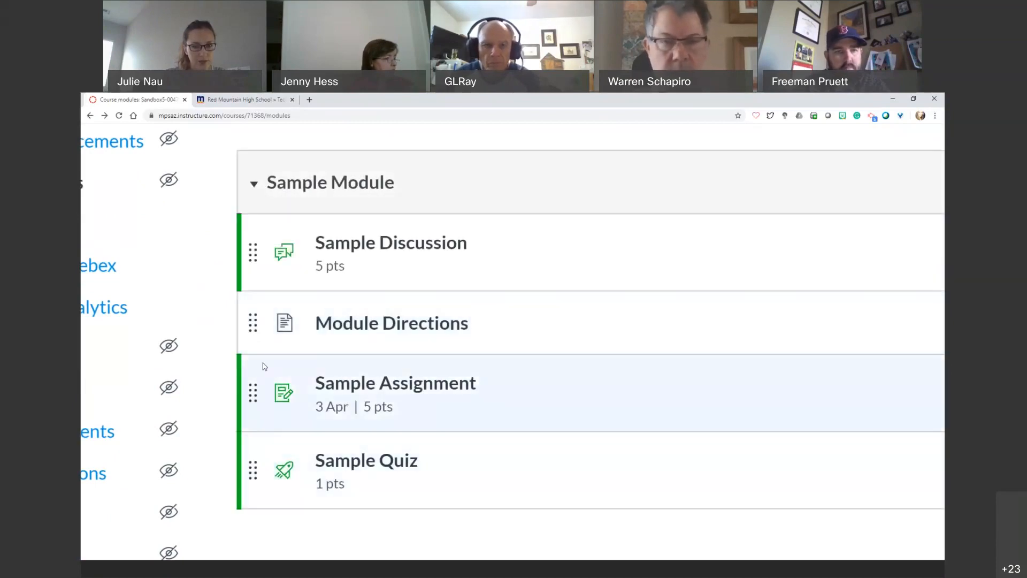
pyautogui.moveTo(252, 328); pyautogui.dragTo(261, 244)
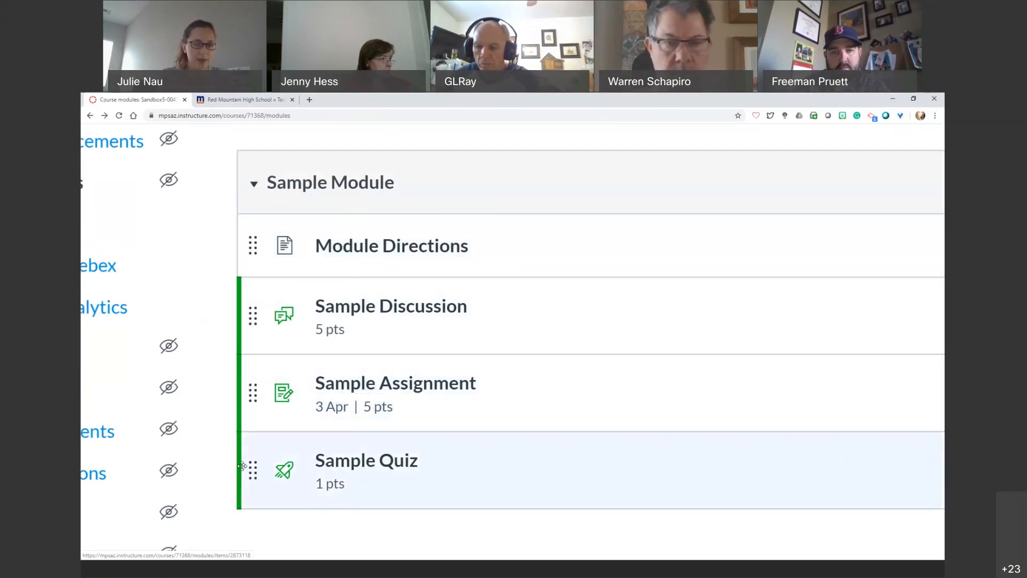
pyautogui.moveTo(252, 470); pyautogui.dragTo(268, 395)
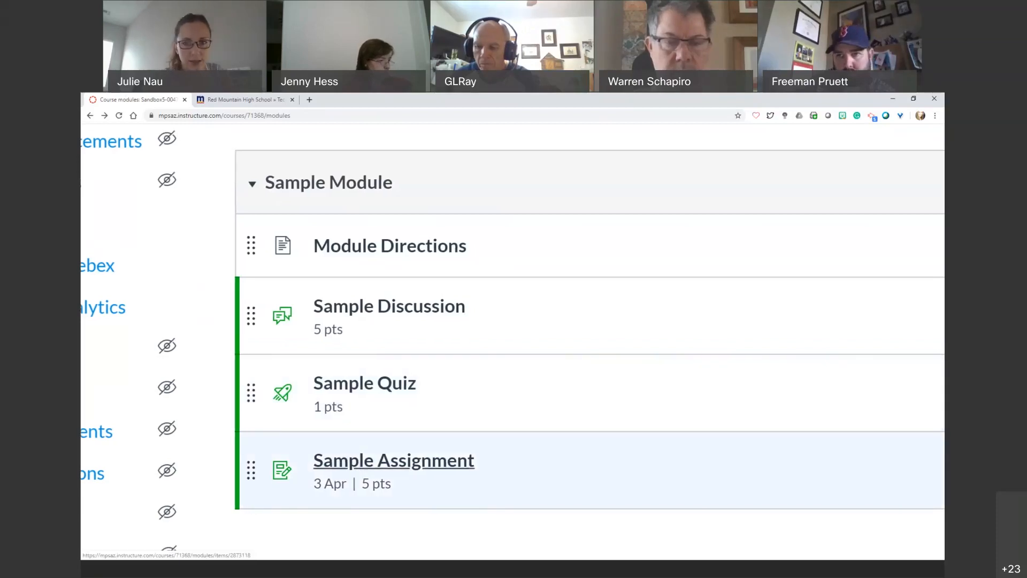
pyautogui.hotkey('ctrl', '-')
pyautogui.hotkey('ctrl', '-')
pyautogui.hotkey('ctrl', '-')
pyautogui.hotkey('ctrl', '-')
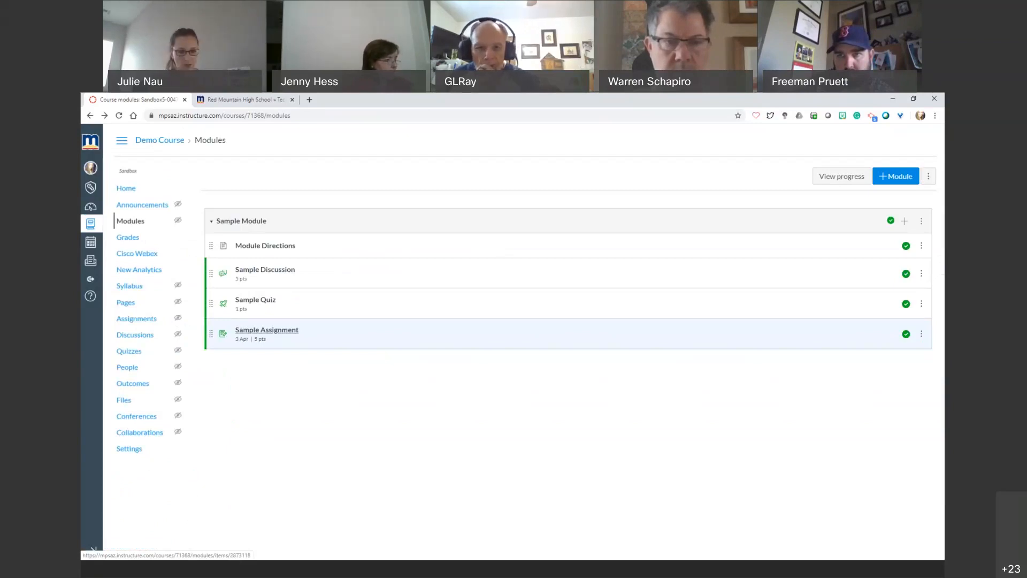
# - Switch to the Red Mountain High School article on organizing modules and examine its Chapter 1 example with text headers
pyautogui.click(240, 100)
pyautogui.hotkey('ctrl', '+')
pyautogui.hotkey('ctrl', '+')
pyautogui.hotkey('ctrl', '+')
pyautogui.hotkey('ctrl', '+')
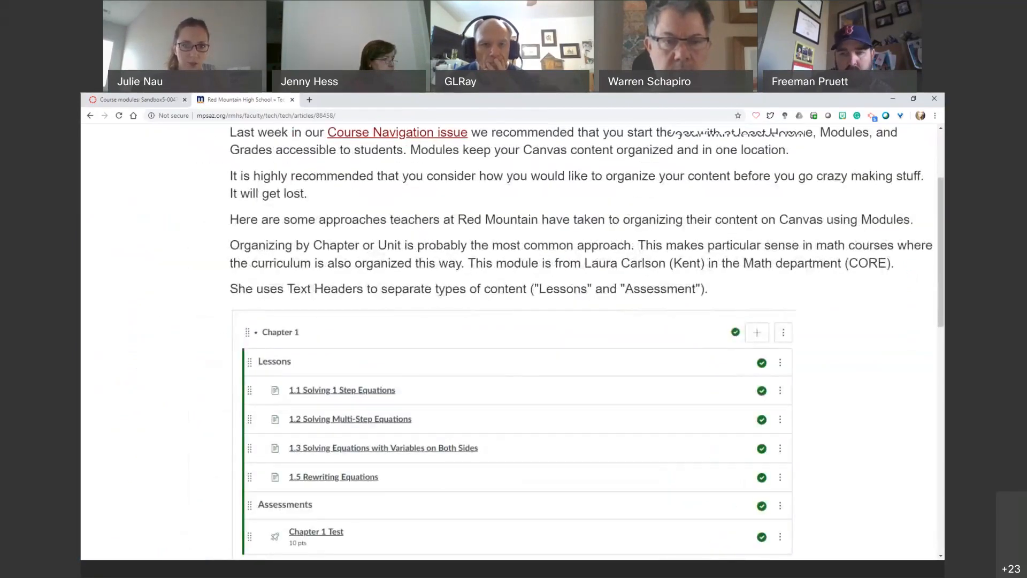
pyautogui.hotkey('ctrl', '+')
pyautogui.scroll(-3, 512, 342)
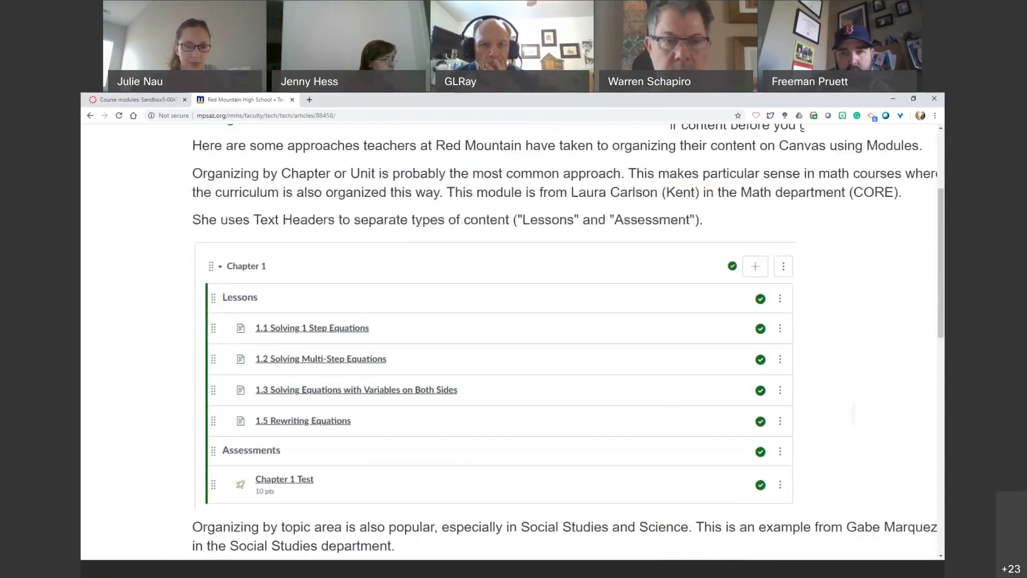
pyautogui.scroll(1, 512, 342)
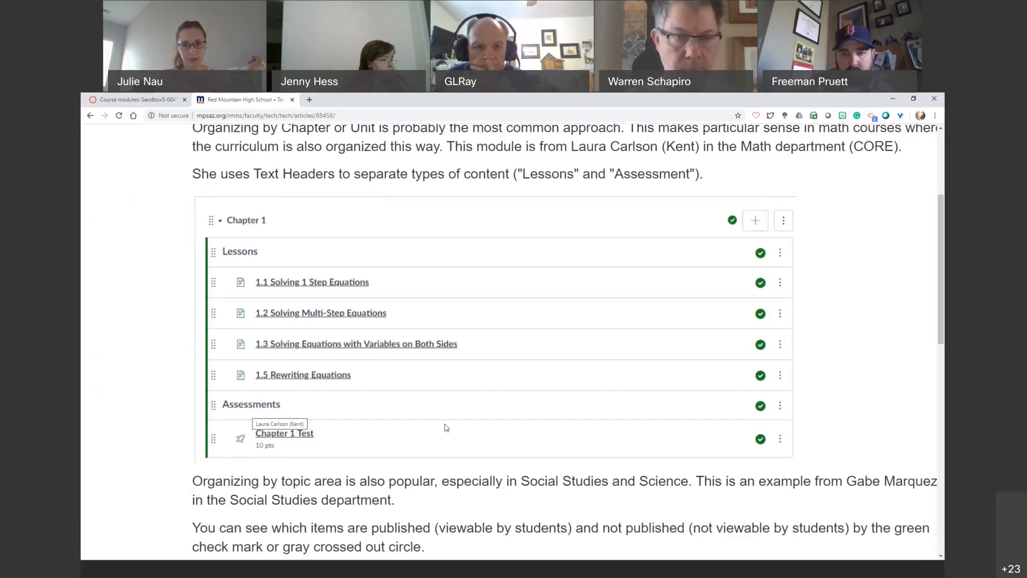
# - Examine the article's module examples organized by topic area, by week and as indented resource files
pyautogui.scroll(-4, 446, 428)
pyautogui.scroll(-3, 446, 427)
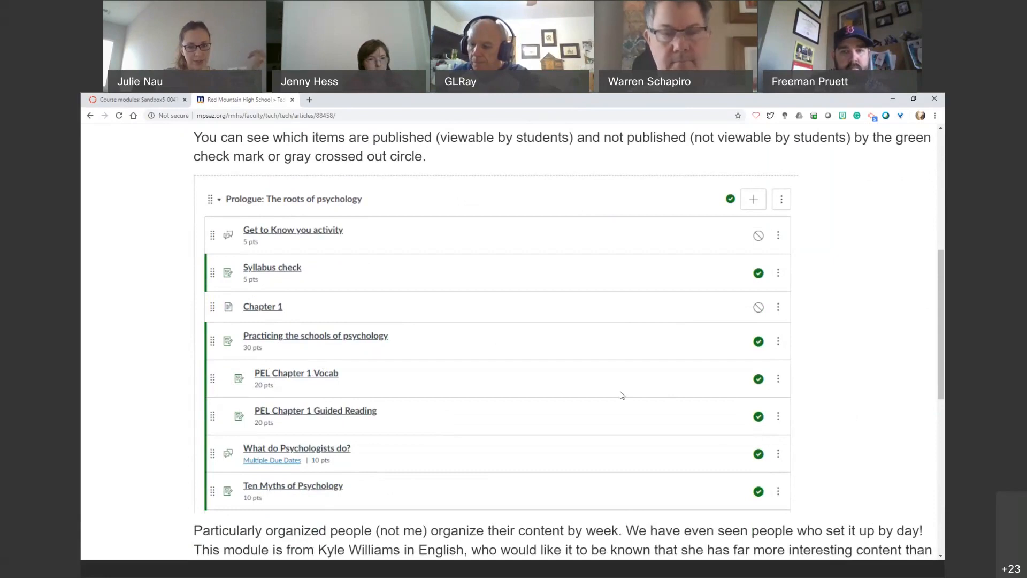
pyautogui.scroll(-8, 621, 394)
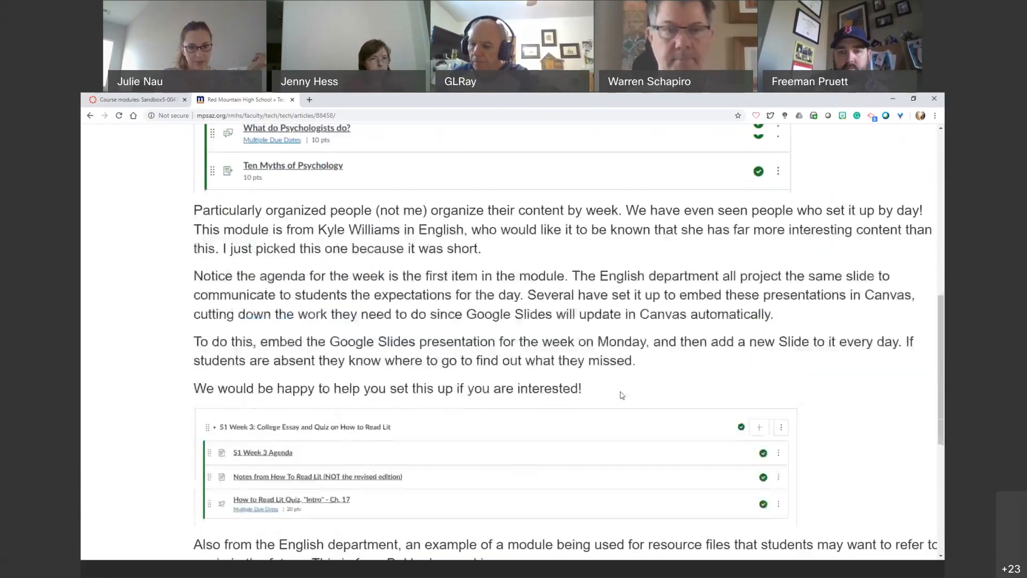
pyautogui.scroll(-1, 620, 395)
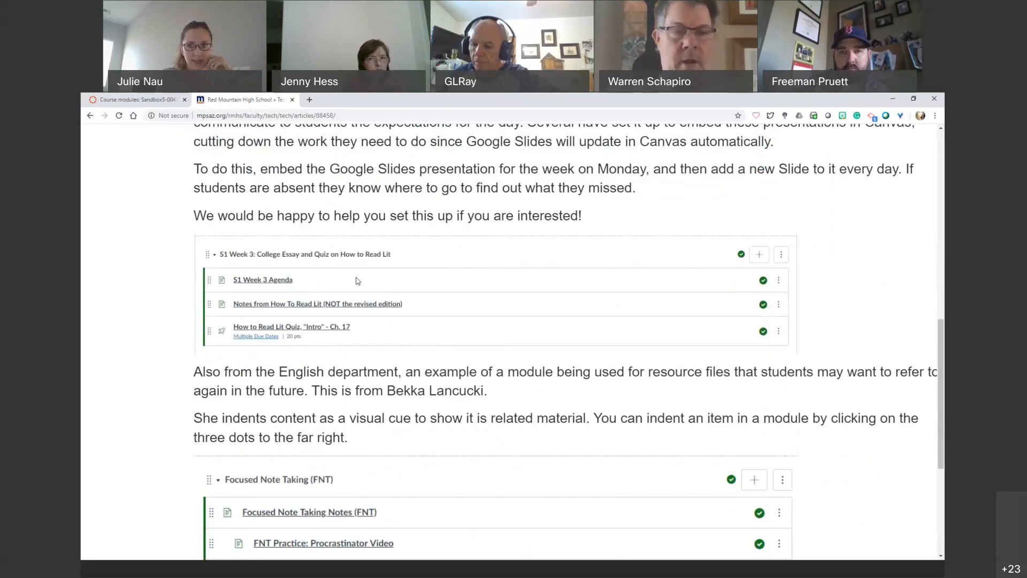
pyautogui.scroll(2, 358, 281)
pyautogui.scroll(-1, 357, 277)
pyautogui.scroll(1, 357, 277)
pyautogui.scroll(-2, 357, 278)
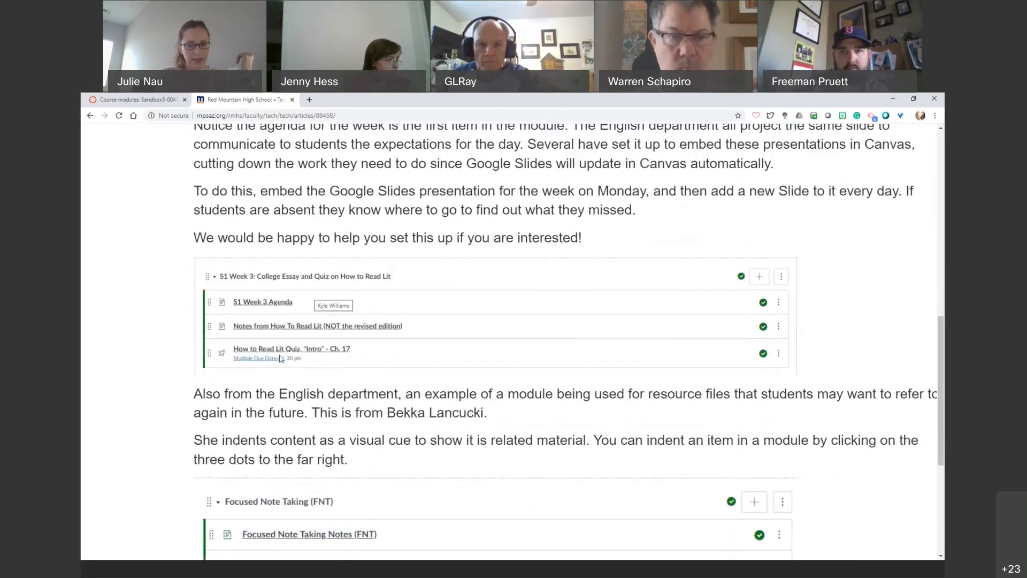
pyautogui.scroll(-3, 376, 380)
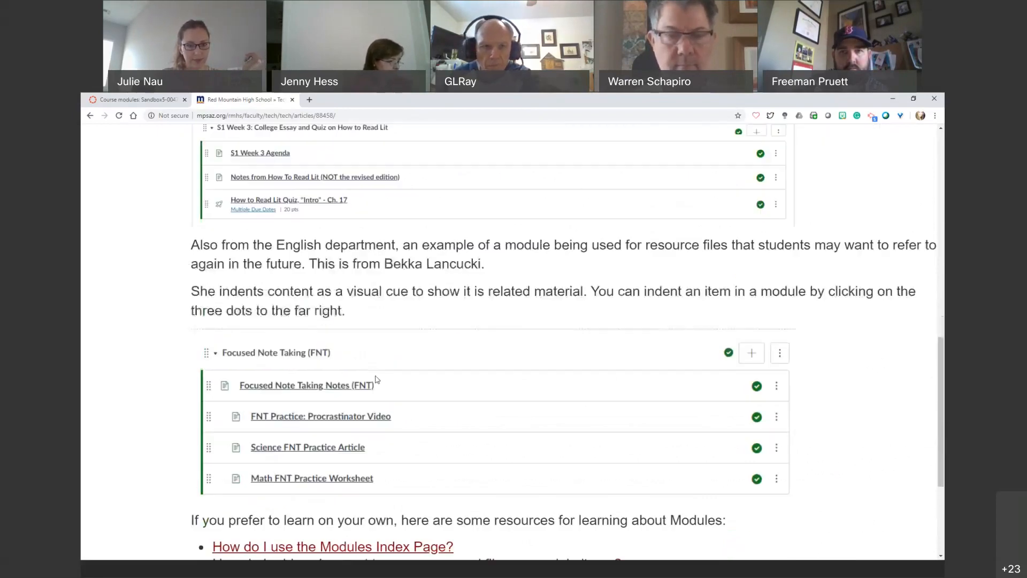
pyautogui.scroll(-2, 376, 379)
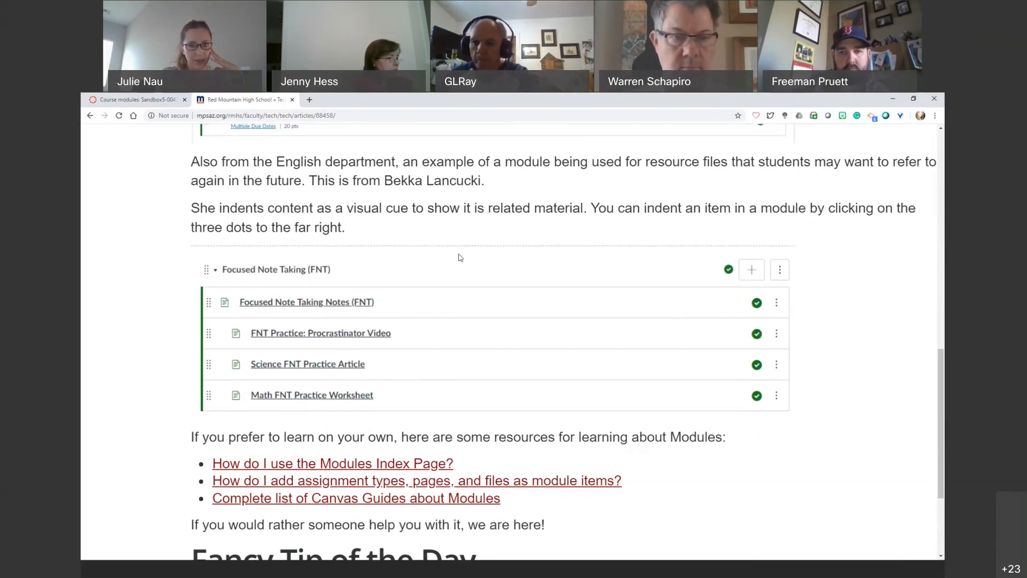
pyautogui.scroll(1, 464, 302)
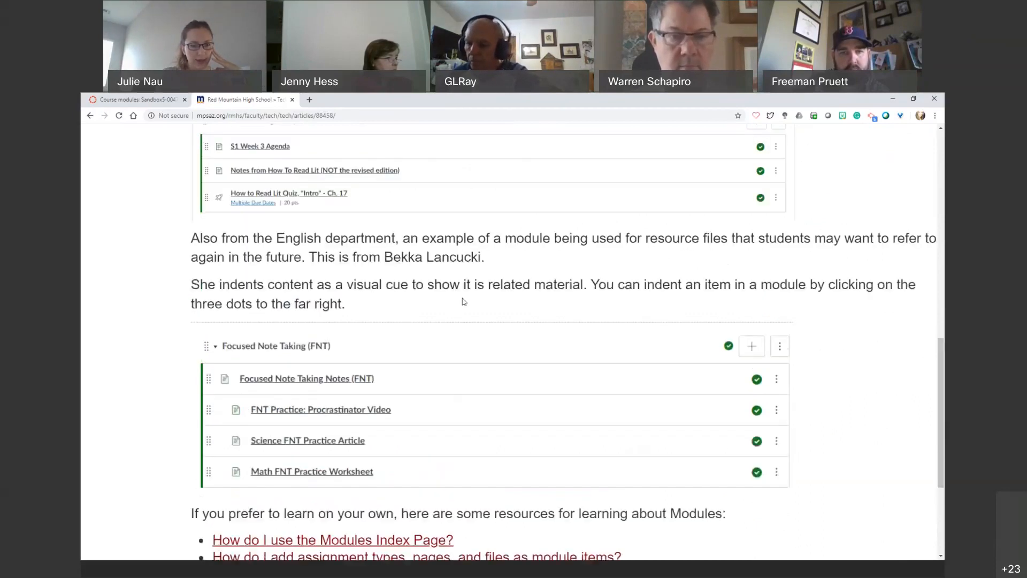
# - Return to the Demo Course modules and add an unindented text header "Do this first" above Module Directions in Sample Module
pyautogui.hotkey('ctrl', 'Tab')
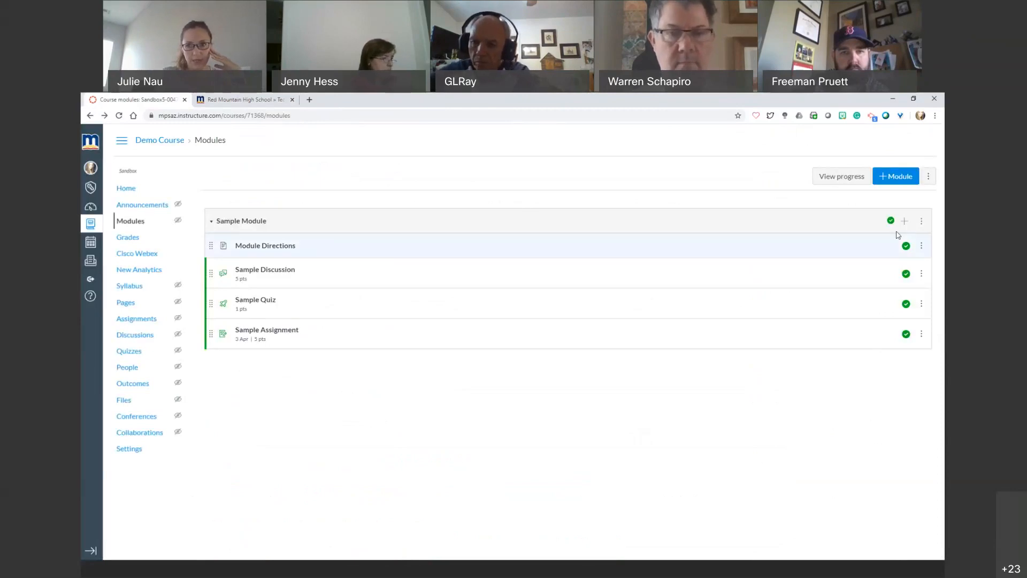
pyautogui.click(904, 221)
pyautogui.click(421, 275)
pyautogui.click(416, 364)
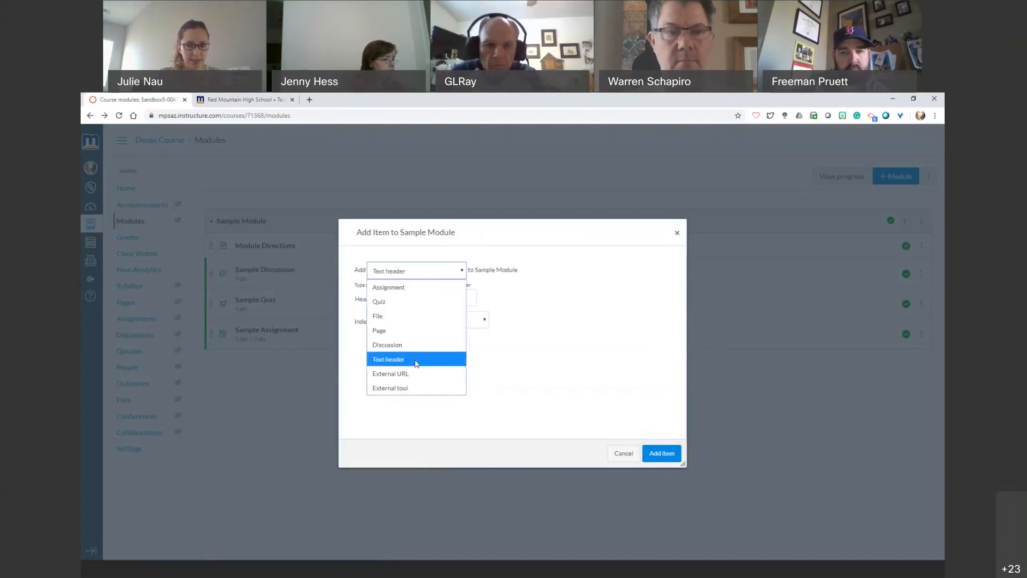
pyautogui.click(407, 297)
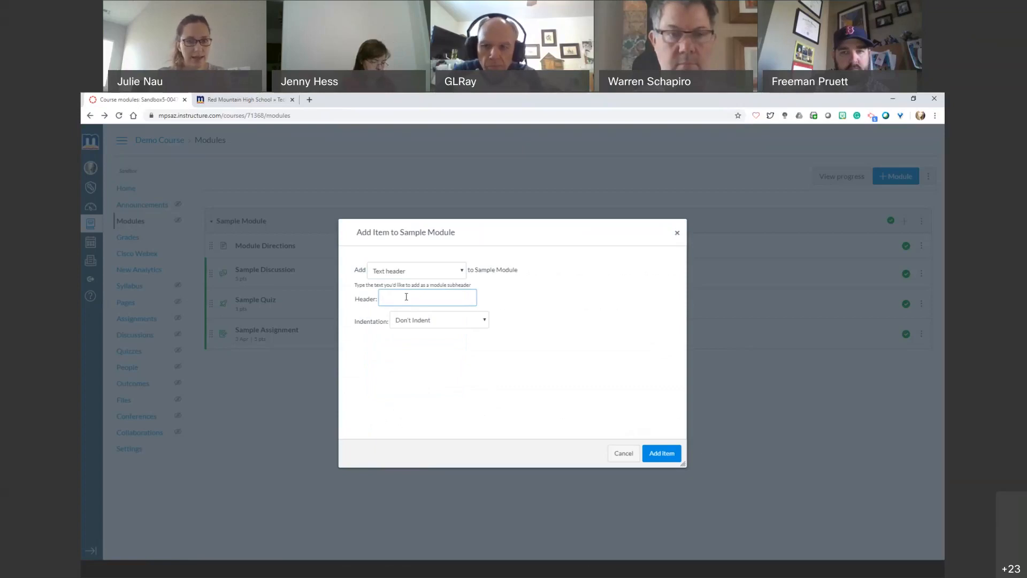
pyautogui.click(407, 297)
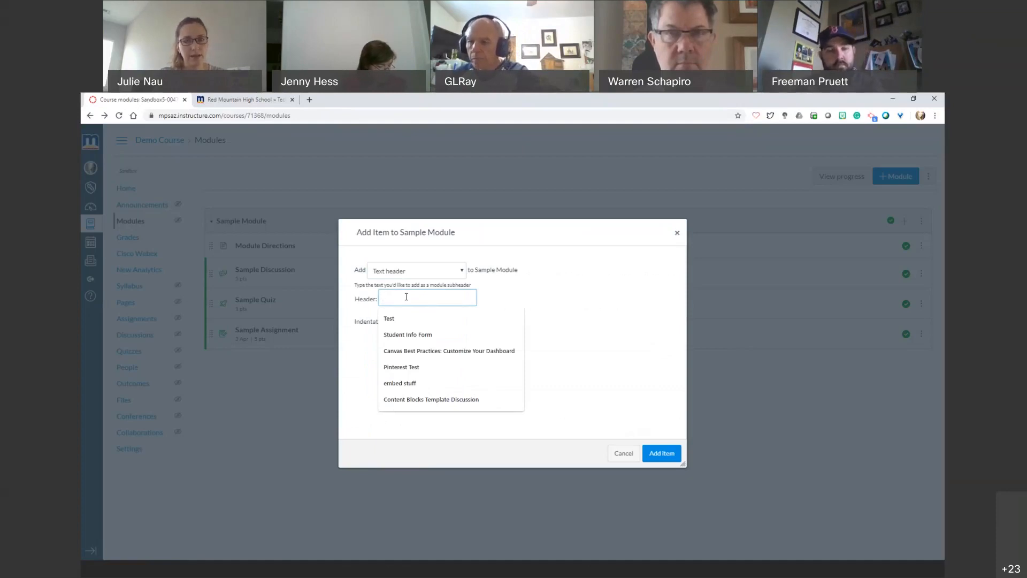
pyautogui.write('Do this')
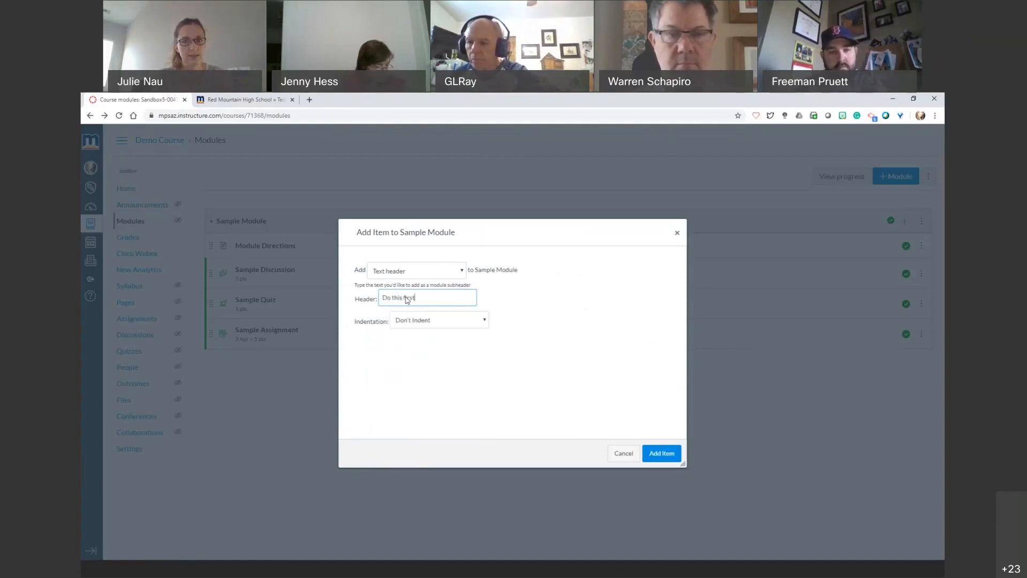
pyautogui.write(' first')
pyautogui.press('Return')
pyautogui.moveTo(210, 356); pyautogui.dragTo(201, 244)
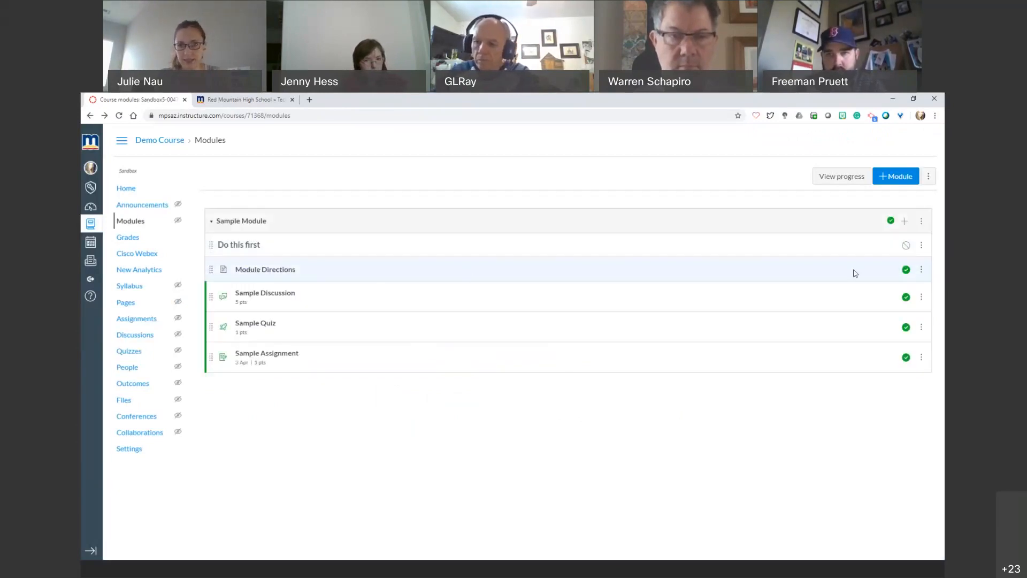
# - Indent the Module Directions page beneath the "Do this first" header and publish that header
pyautogui.click(921, 269)
pyautogui.click(522, 271)
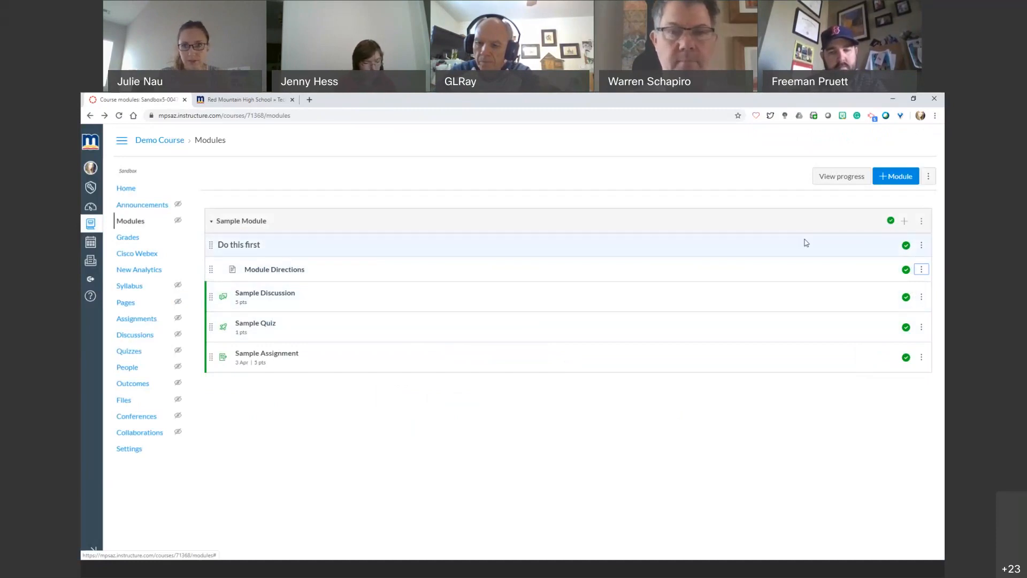
# - Add an unindented text header "Do this second" to Sample Module, place it above Sample Discussion and publish it
pyautogui.click(903, 220)
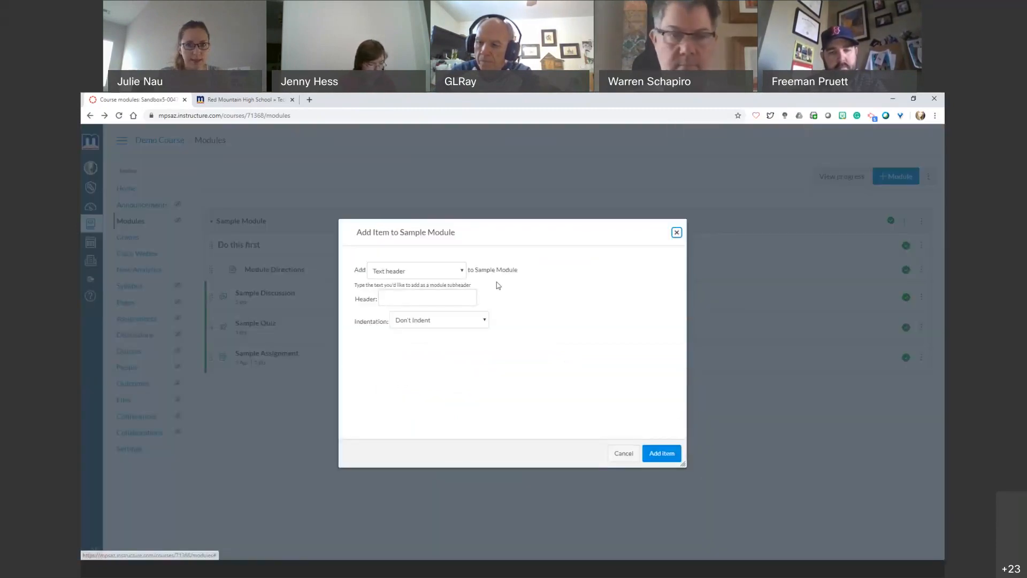
pyautogui.click(424, 296)
pyautogui.write('Do this second')
pyautogui.press('Return')
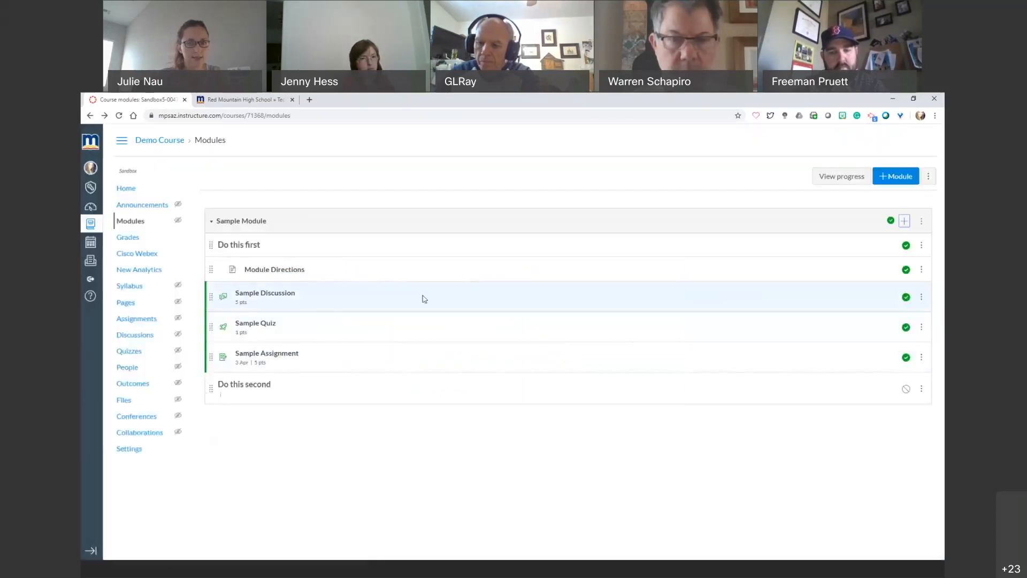
pyautogui.moveTo(211, 383); pyautogui.dragTo(211, 292)
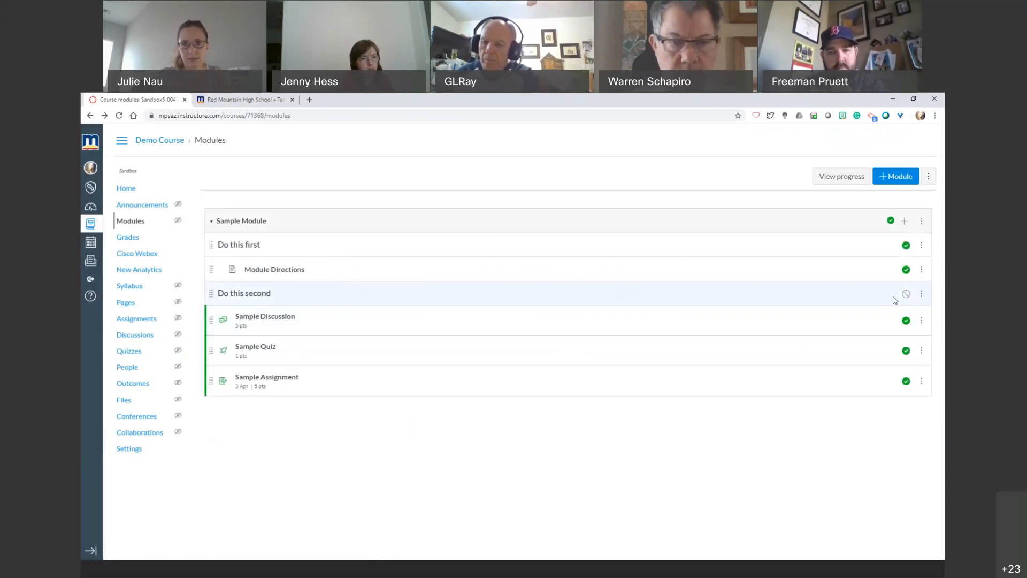
pyautogui.click(907, 298)
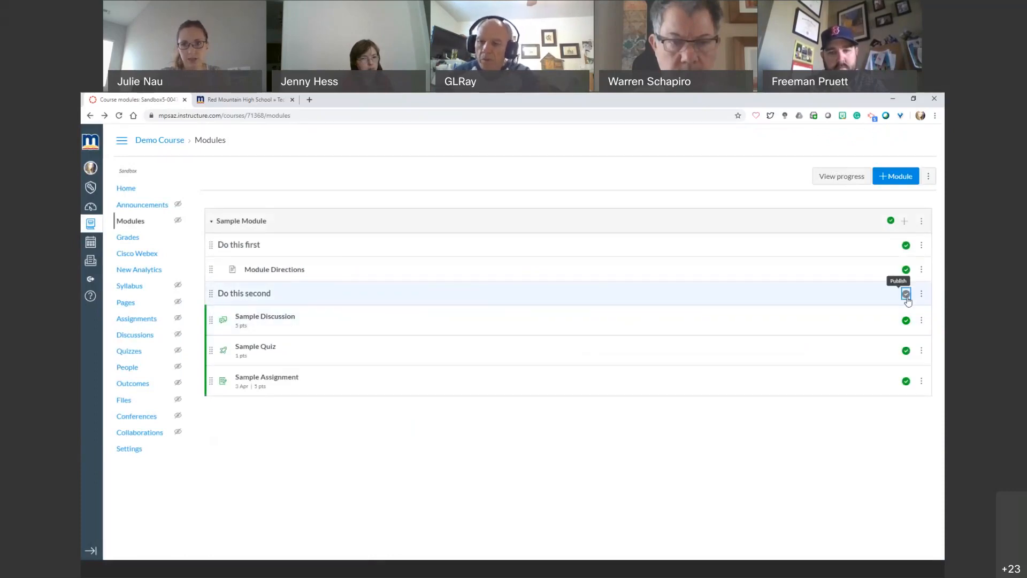
# - Indent Sample Discussion beneath the "Do this second" header
pyautogui.click(920, 322)
pyautogui.click(896, 345)
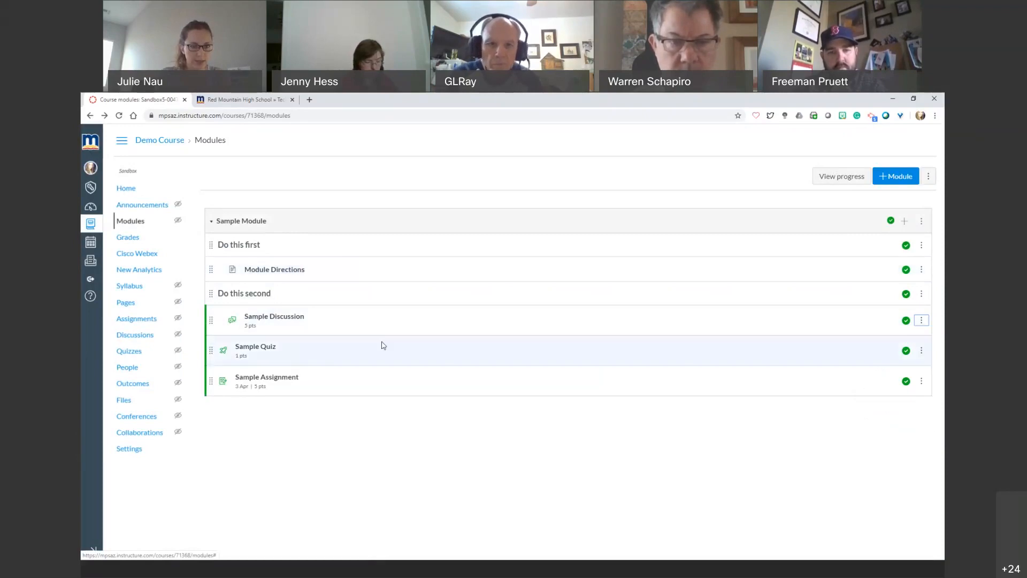
# - Add an unindented text header "Do this third" to Sample Module, place it above Sample Quiz and publish it
pyautogui.click(905, 222)
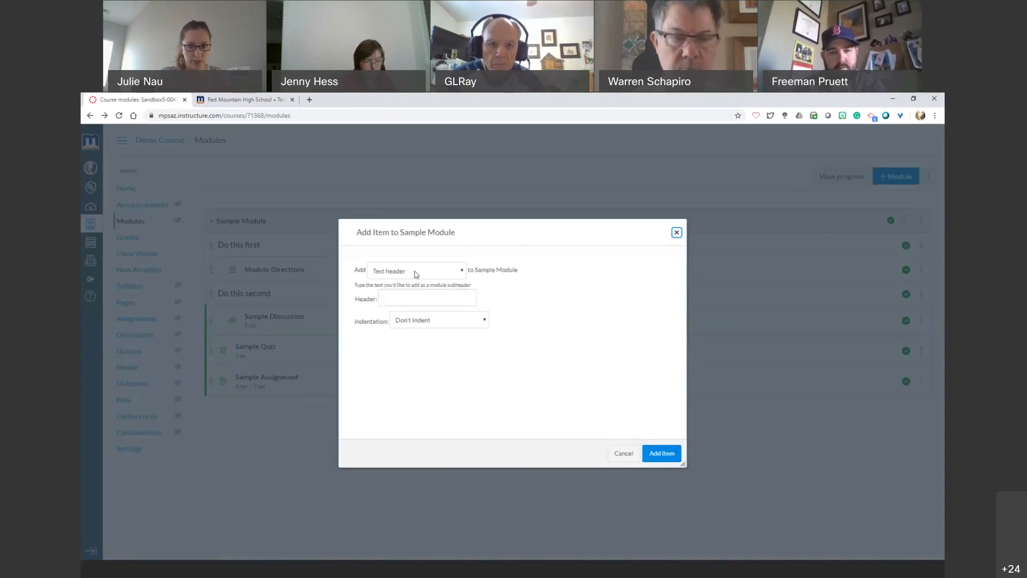
pyautogui.click(422, 298)
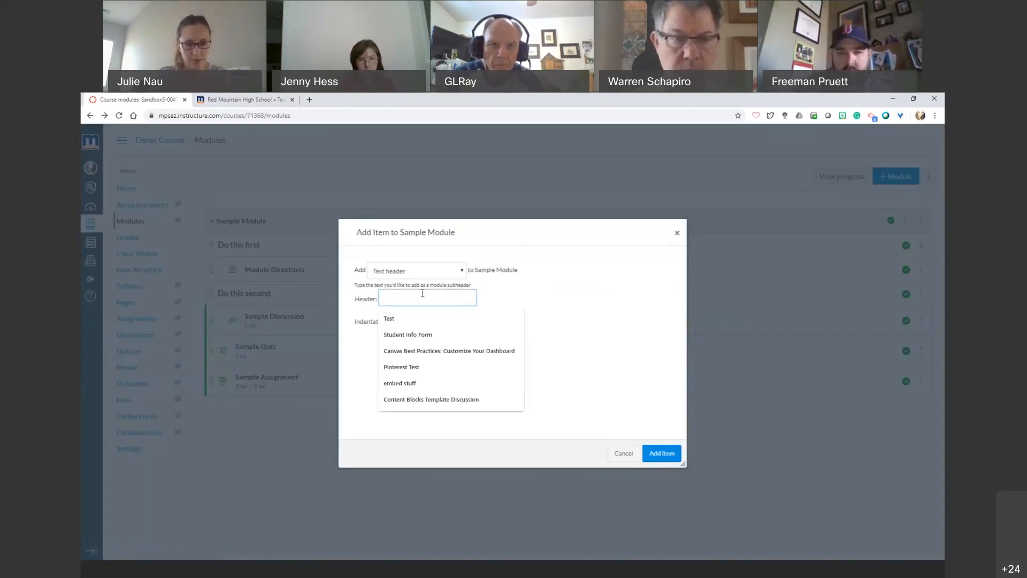
pyautogui.write('Do this th')
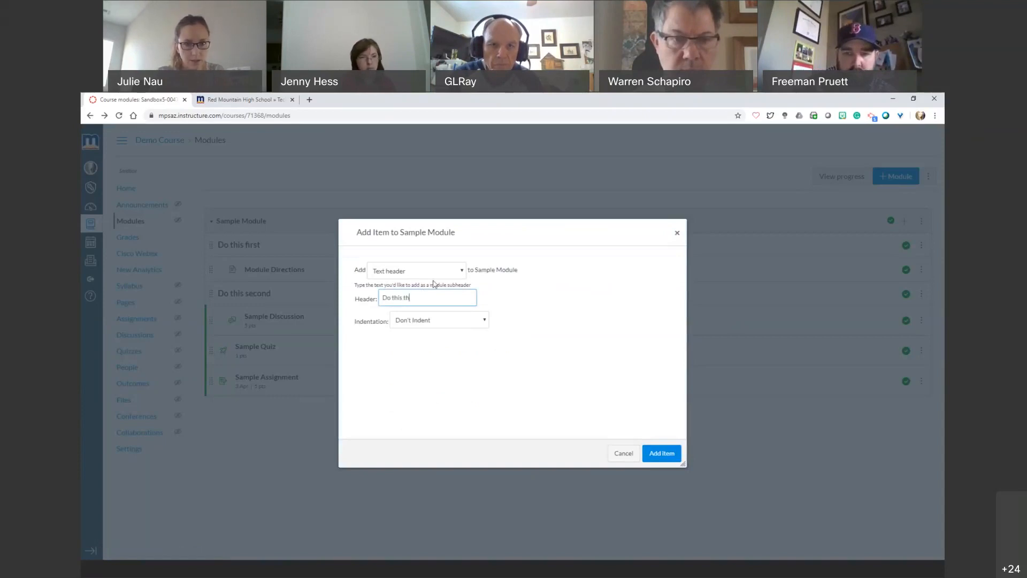
pyautogui.write('ird')
pyautogui.press('Return')
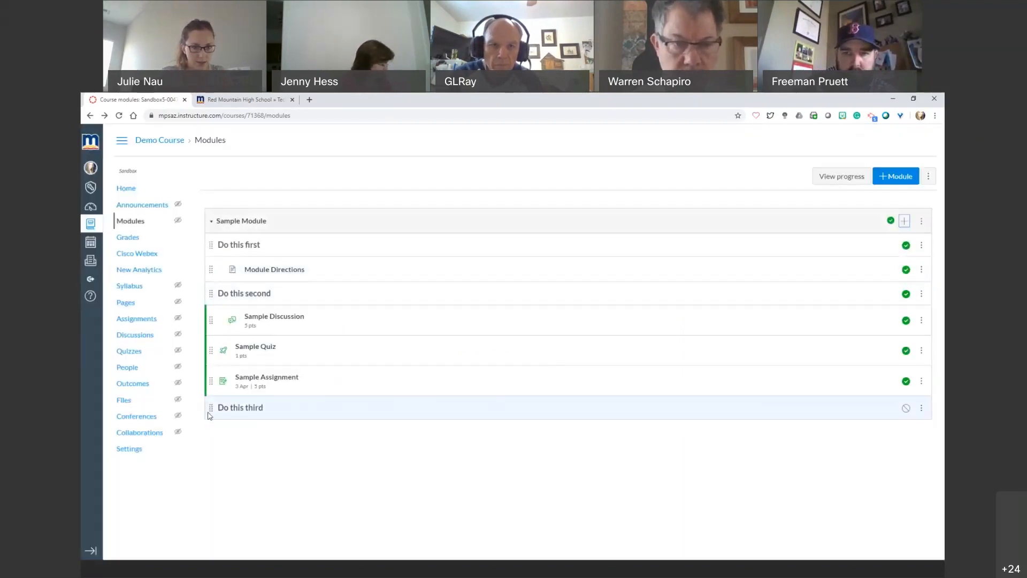
pyautogui.moveTo(211, 407); pyautogui.dragTo(210, 346)
pyautogui.click(905, 348)
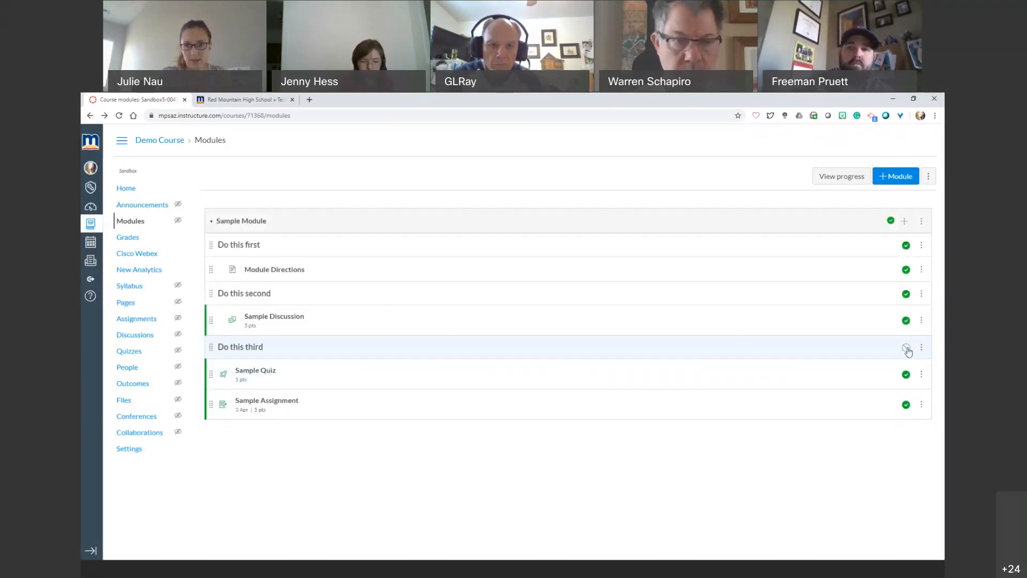
# - Indent Sample Quiz and Sample Assignment one level beneath the "Do this third" header
pyautogui.click(921, 375)
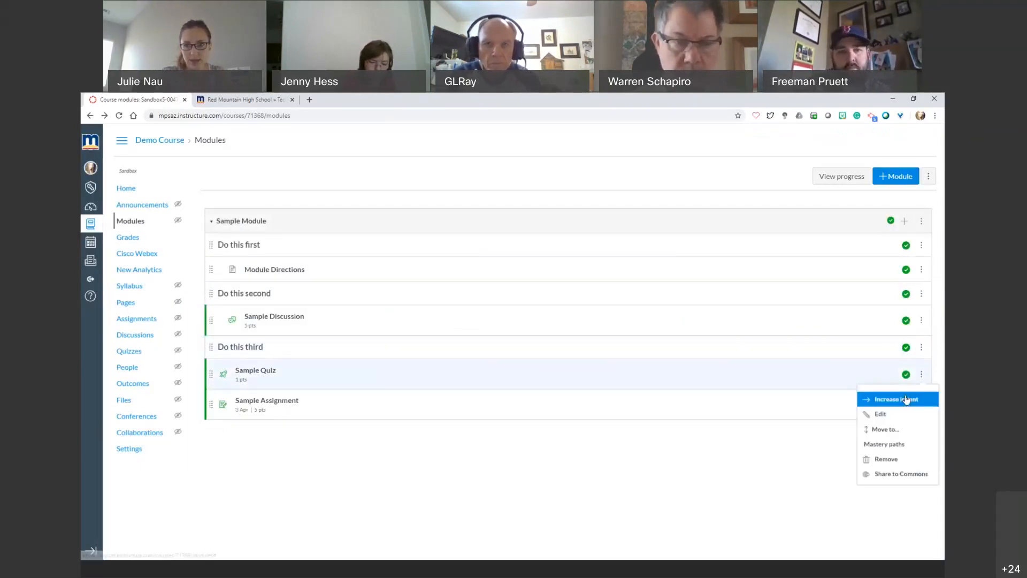
pyautogui.click(904, 396)
pyautogui.click(920, 405)
pyautogui.click(904, 429)
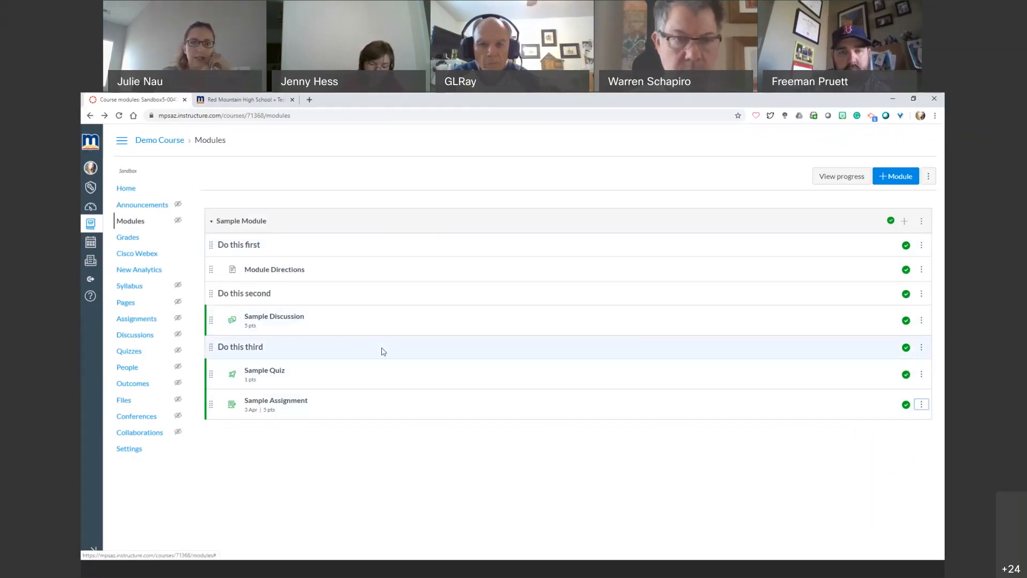
pyautogui.doubleClick(245, 244)
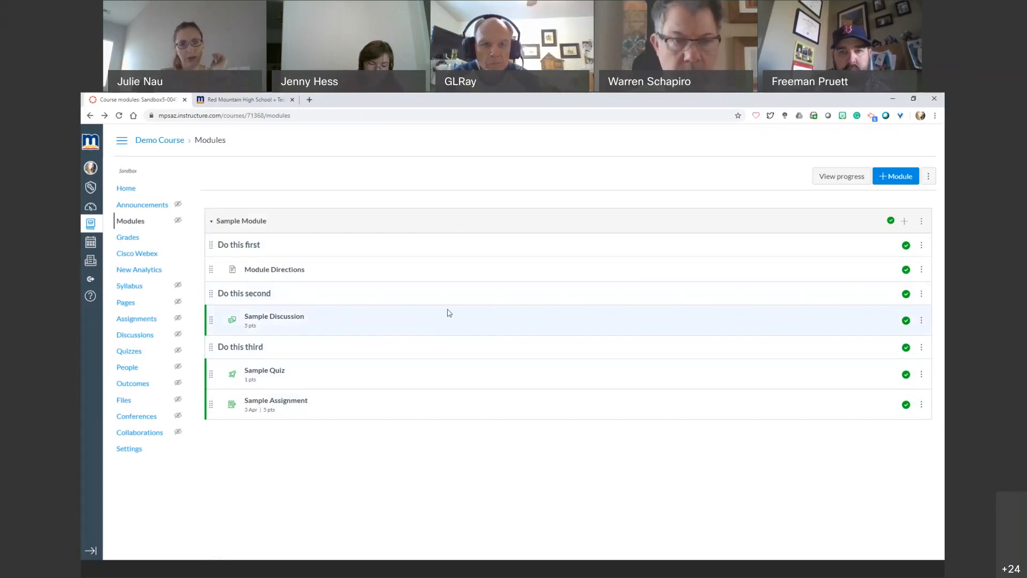
# - Create a new module named "Another Module" in the Demo Course
pyautogui.click(892, 175)
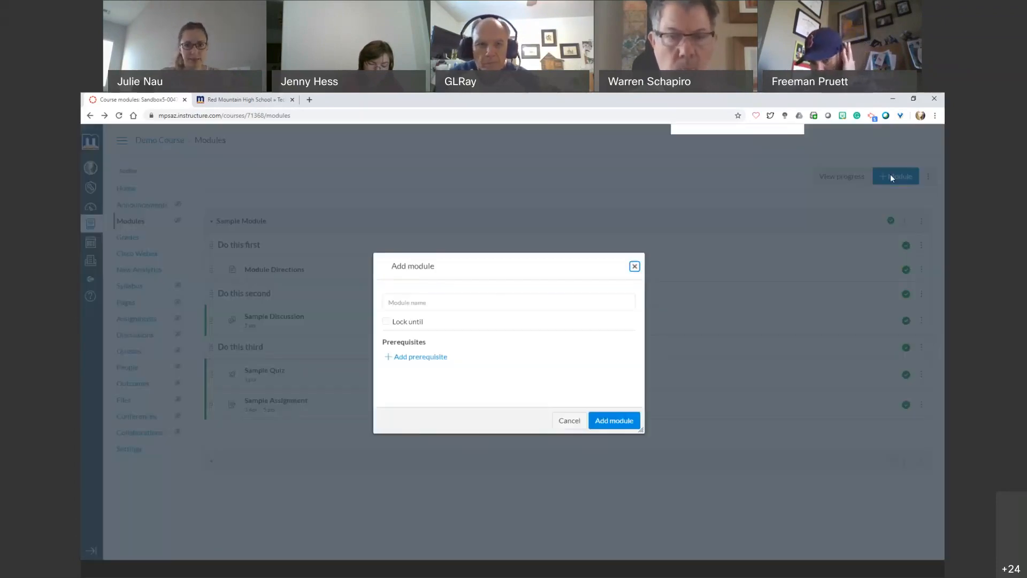
pyautogui.click(458, 305)
pyautogui.write('Another Module')
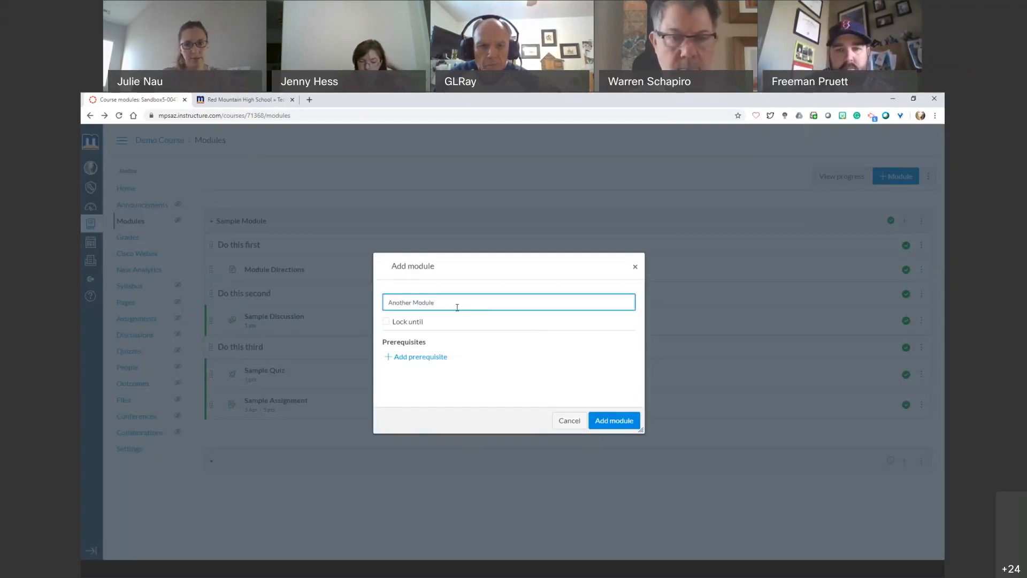
pyautogui.click(608, 423)
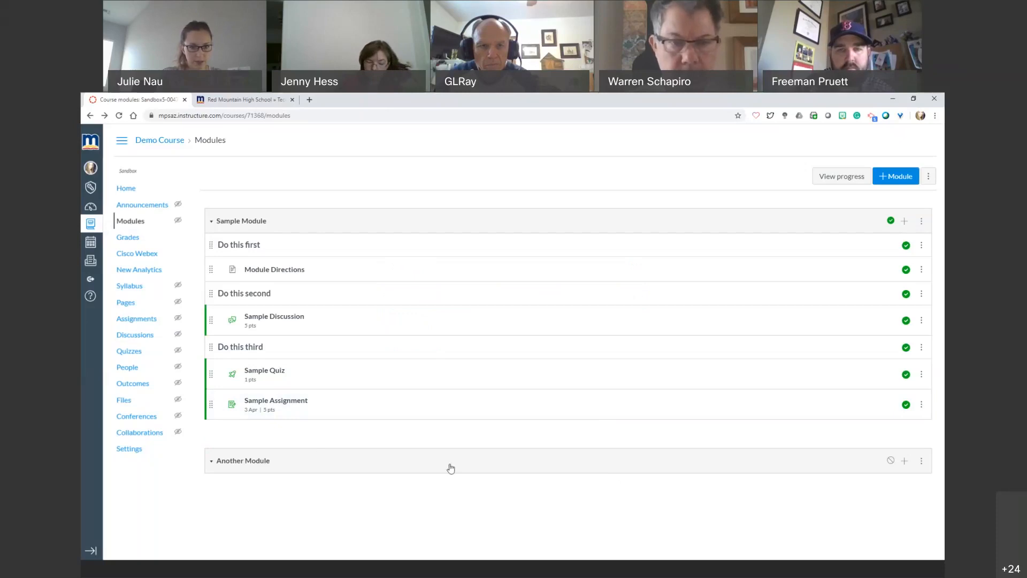
# - Add the second existing Sample Discussion topic, unindented, to Another Module
pyautogui.click(903, 461)
pyautogui.click(415, 268)
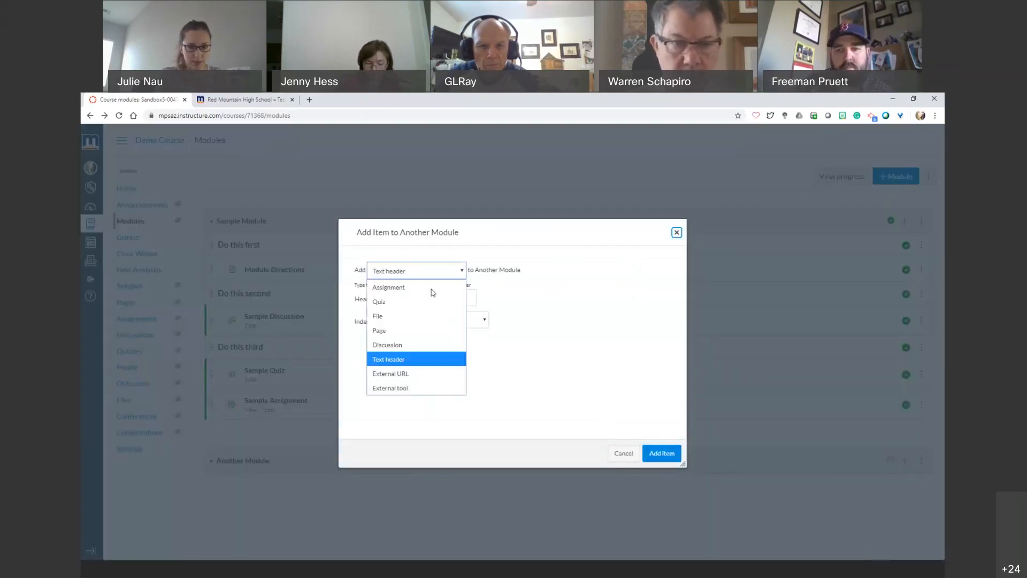
pyautogui.click(397, 345)
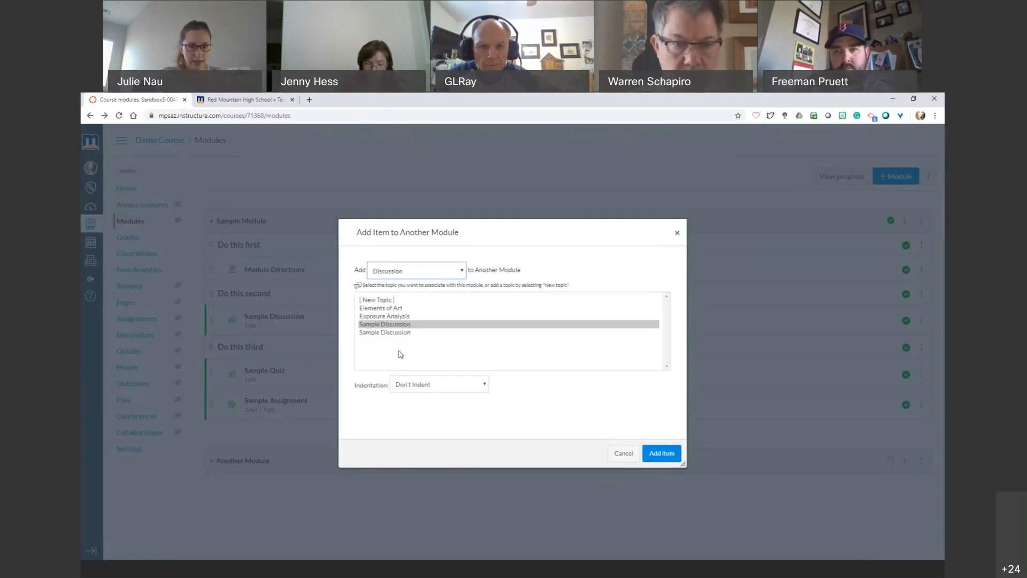
pyautogui.click(395, 333)
pyautogui.click(662, 453)
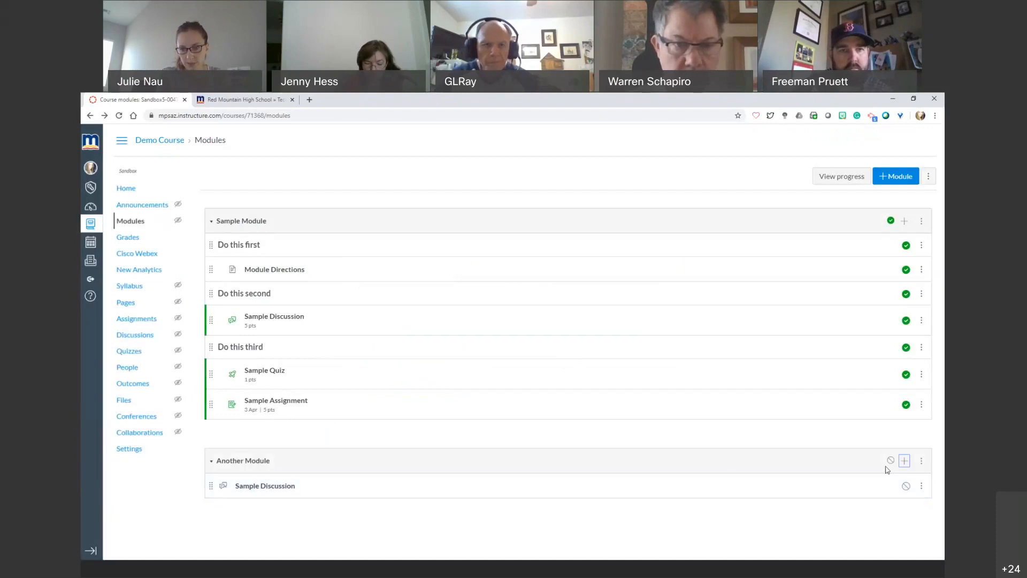
# - Publish Another Module together with its discussion
pyautogui.click(890, 461)
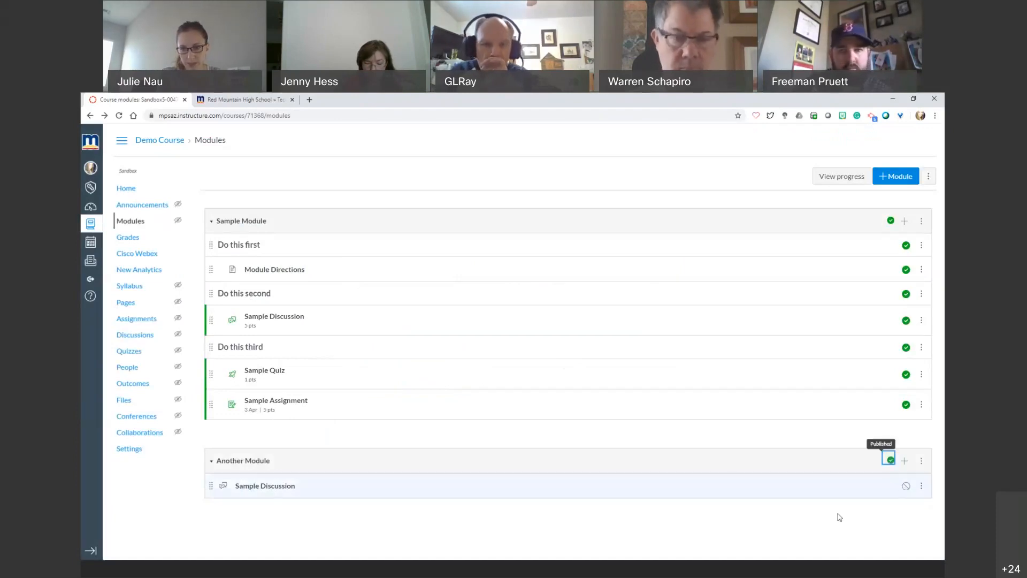
pyautogui.click(300, 459)
pyautogui.keyDown('shift'); pyautogui.click(321, 305); pyautogui.keyUp('shift')
pyautogui.keyDown('shift'); pyautogui.click(390, 483); pyautogui.keyUp('shift')
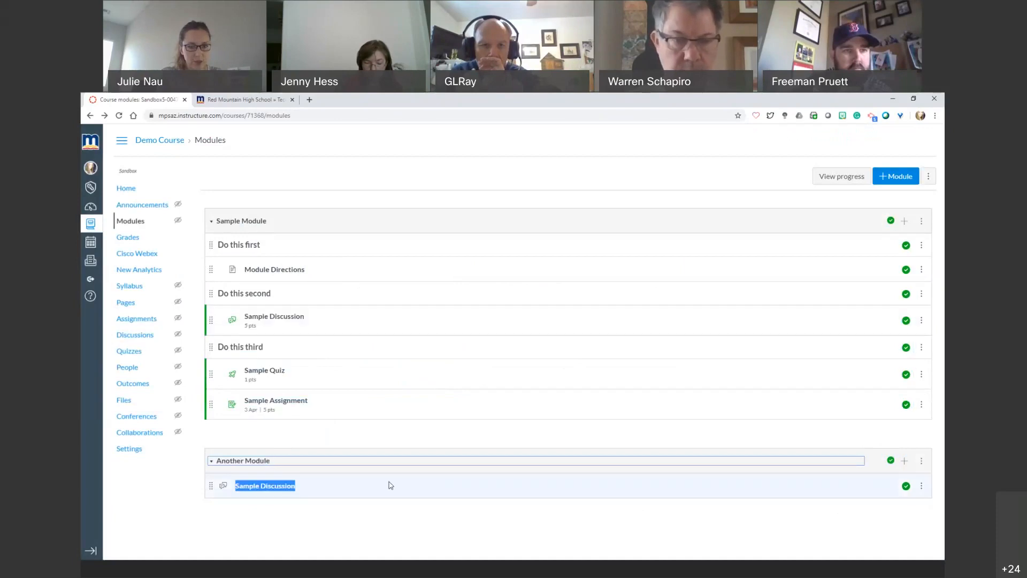
pyautogui.click(420, 525)
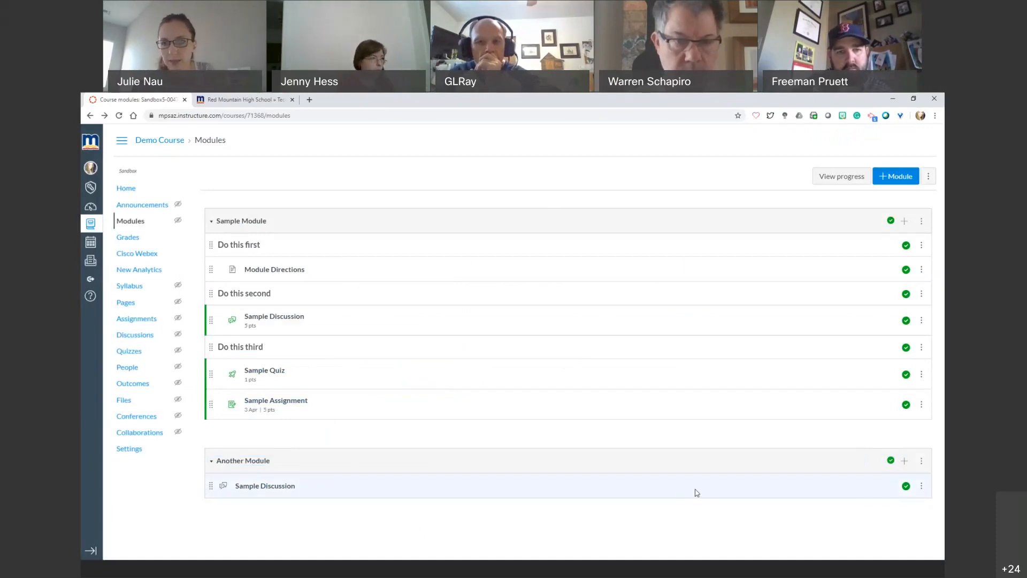
# - Move Another Module to the top of the module list, above Sample Module
pyautogui.scroll(2, 733, 495)
pyautogui.scroll(2, 885, 507)
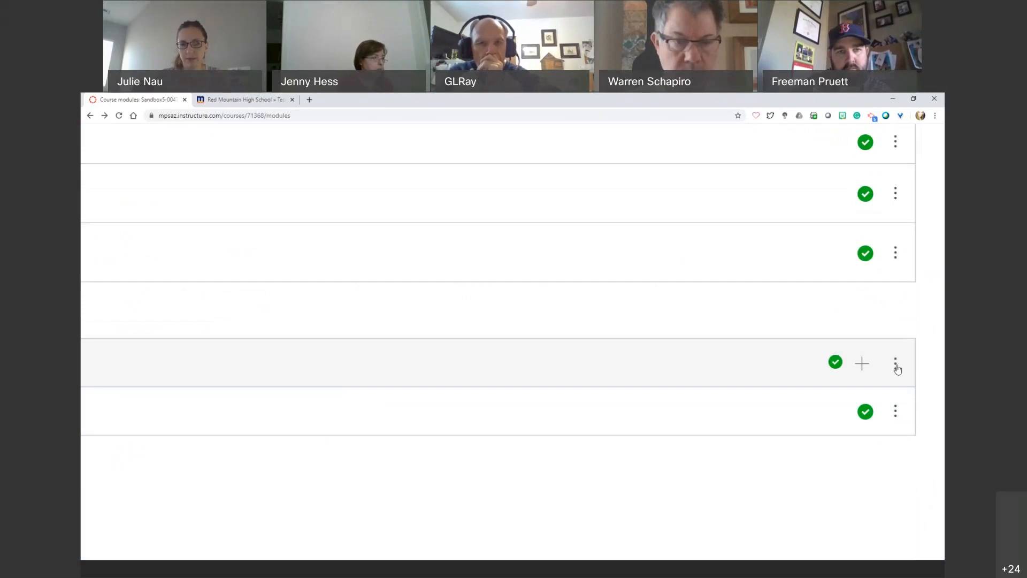
pyautogui.scroll(-4, 897, 369)
pyautogui.scroll(4, 765, 459)
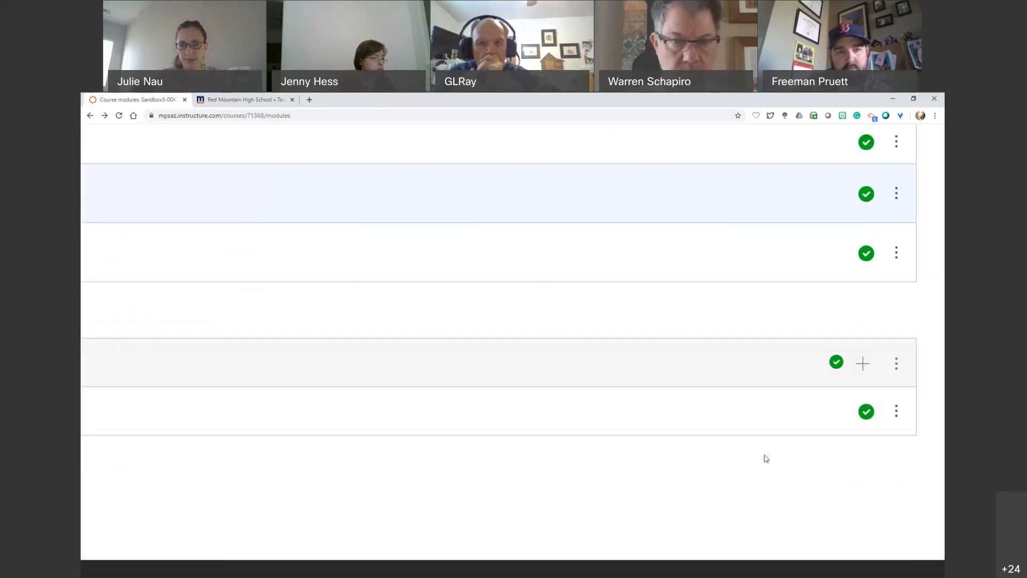
pyautogui.scroll(-4, 895, 364)
pyautogui.scroll(4, 907, 415)
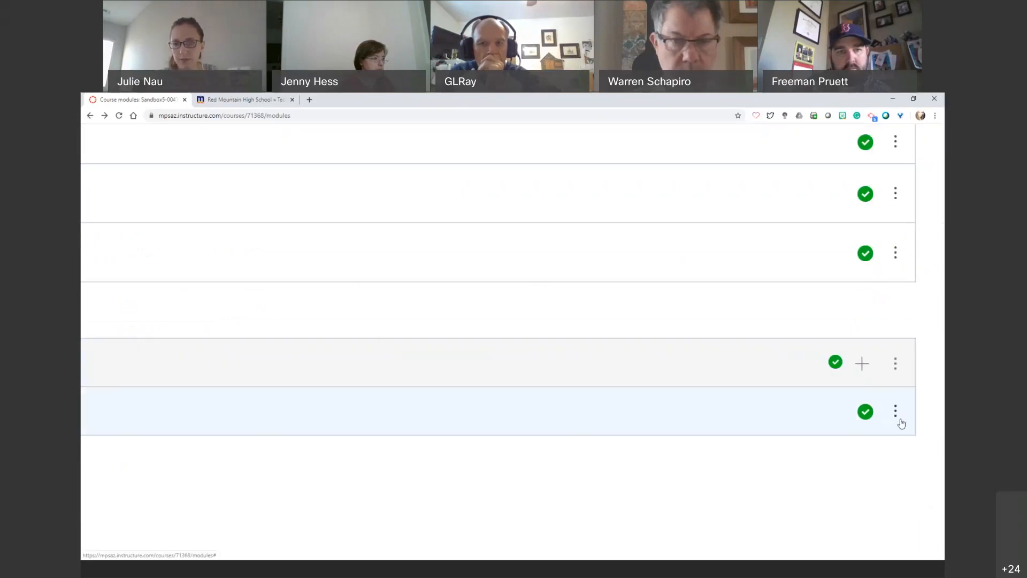
pyautogui.click(901, 421)
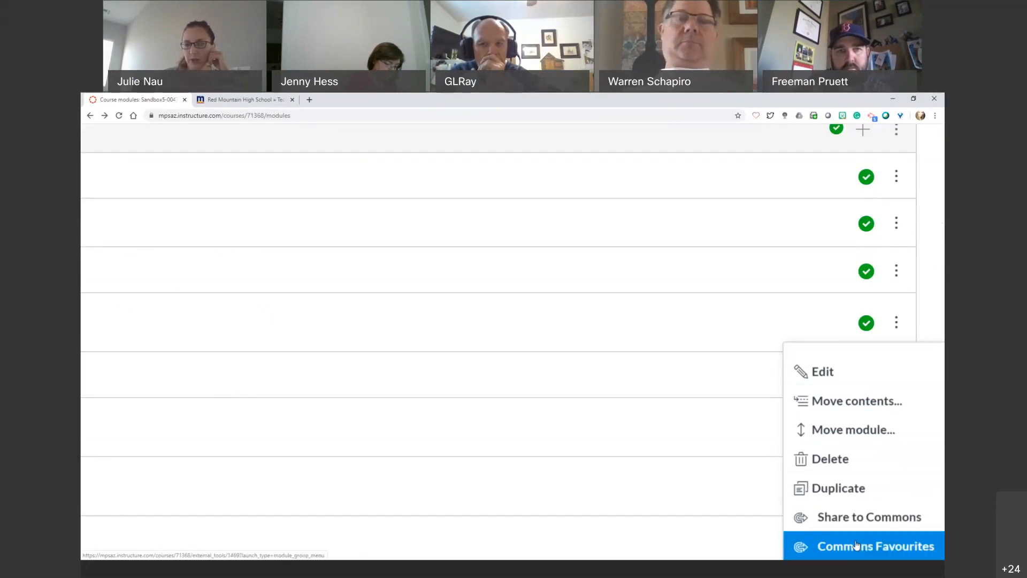
pyautogui.click(852, 436)
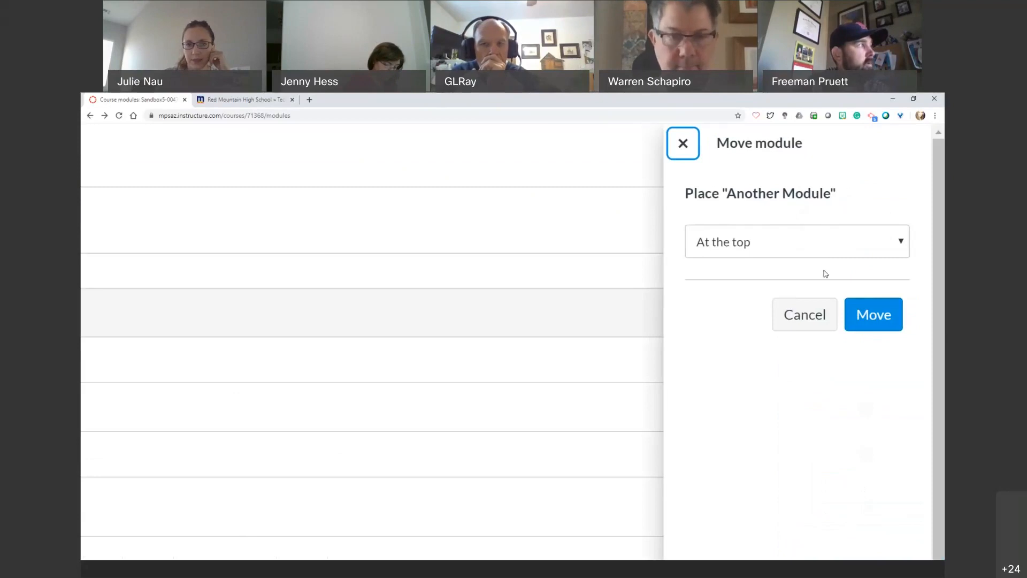
pyautogui.click(740, 248)
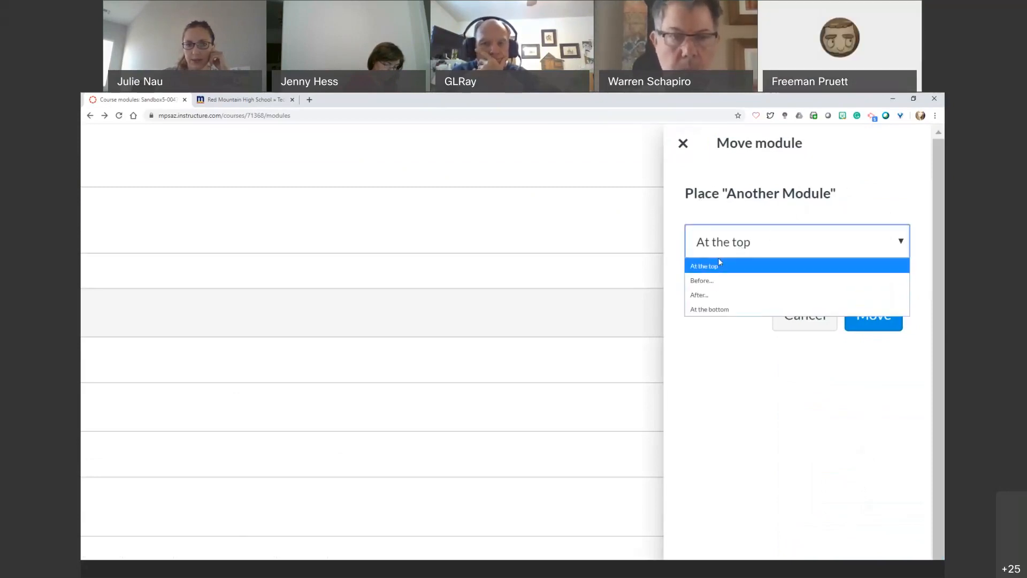
pyautogui.click(769, 267)
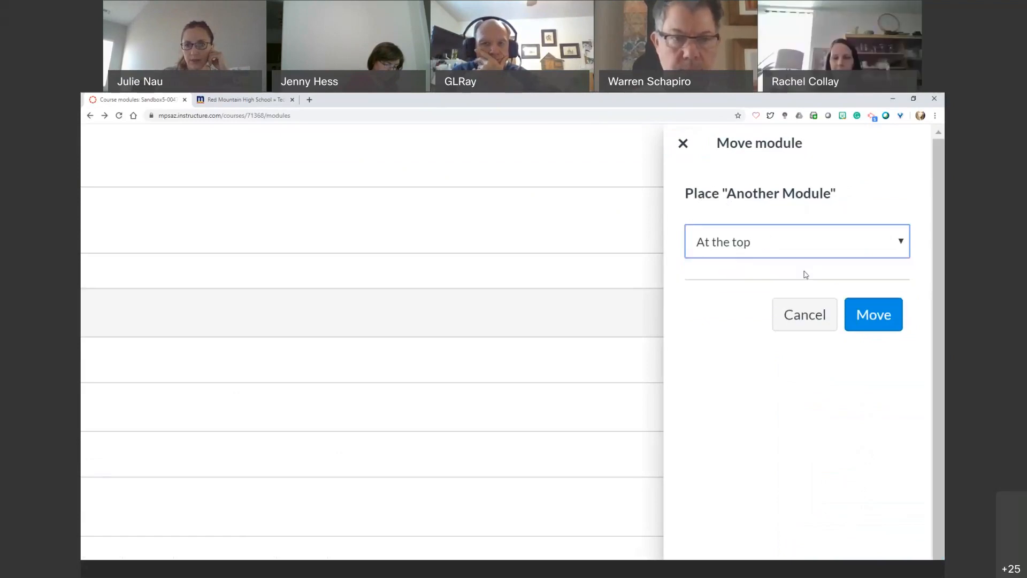
pyautogui.click(877, 322)
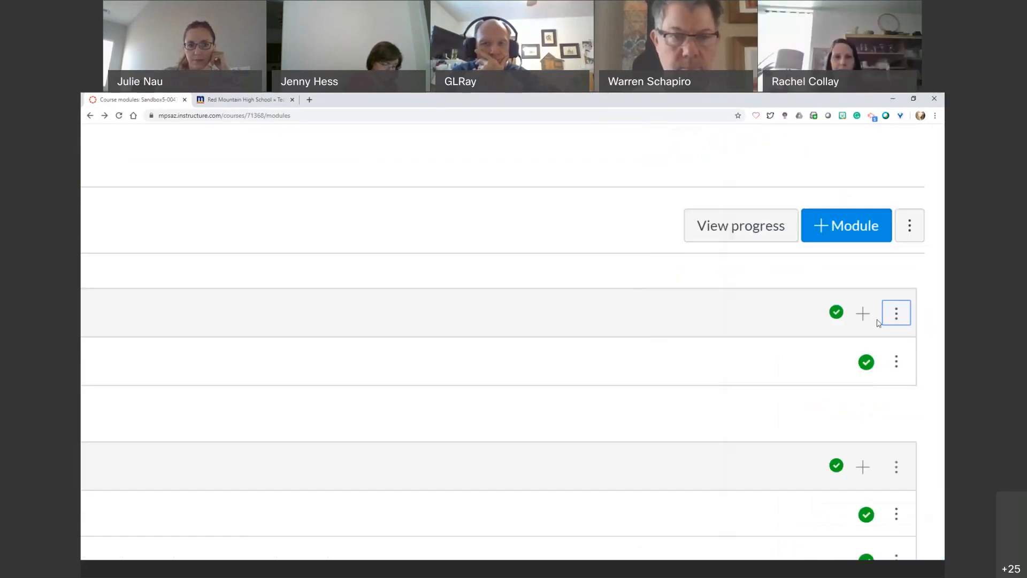
pyautogui.hotkey('ctrl', '0')
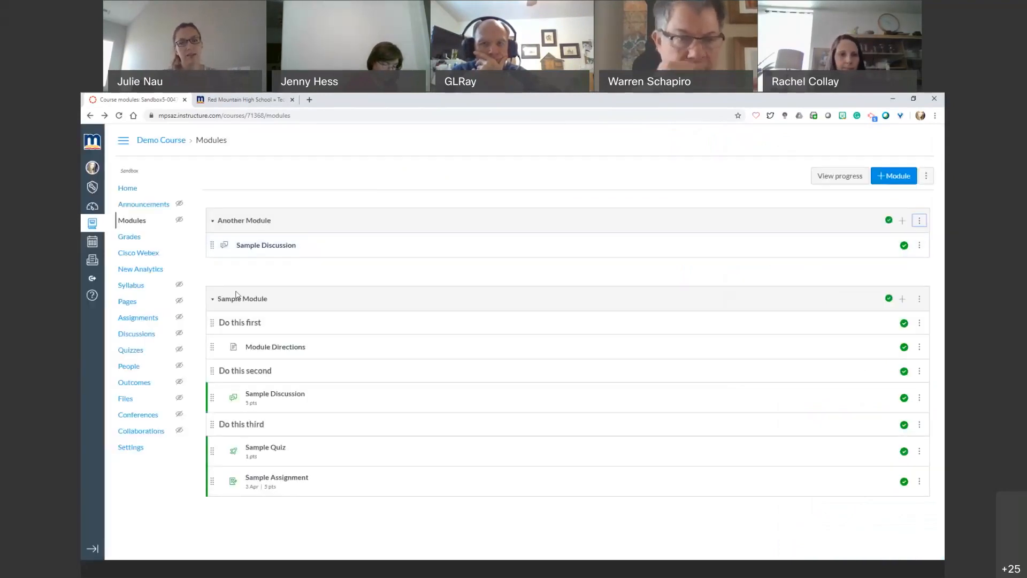
pyautogui.doubleClick(425, 295)
pyautogui.click(425, 290)
pyautogui.tripleClick(414, 301)
pyautogui.click(412, 314)
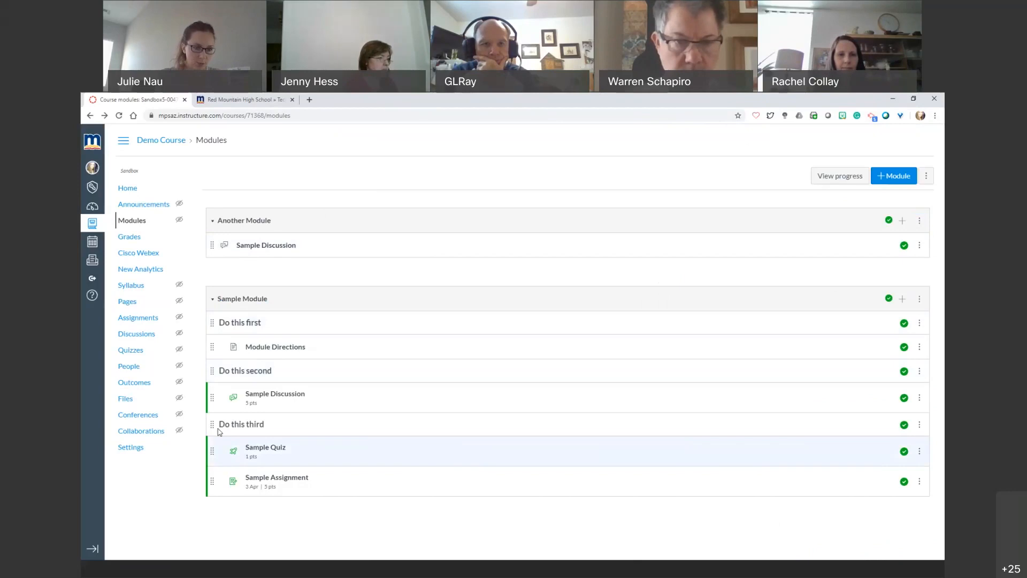
# - Move Sample Assignment into Another Module below its discussion, and relocate it to the top of Sample Module
pyautogui.moveTo(211, 481); pyautogui.dragTo(219, 264)
pyautogui.click(920, 274)
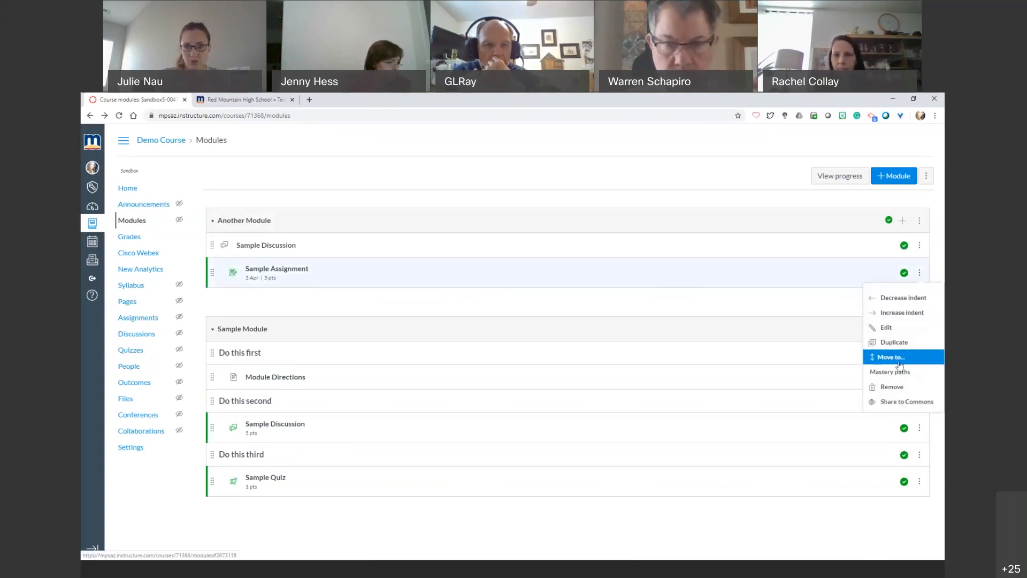
pyautogui.click(899, 363)
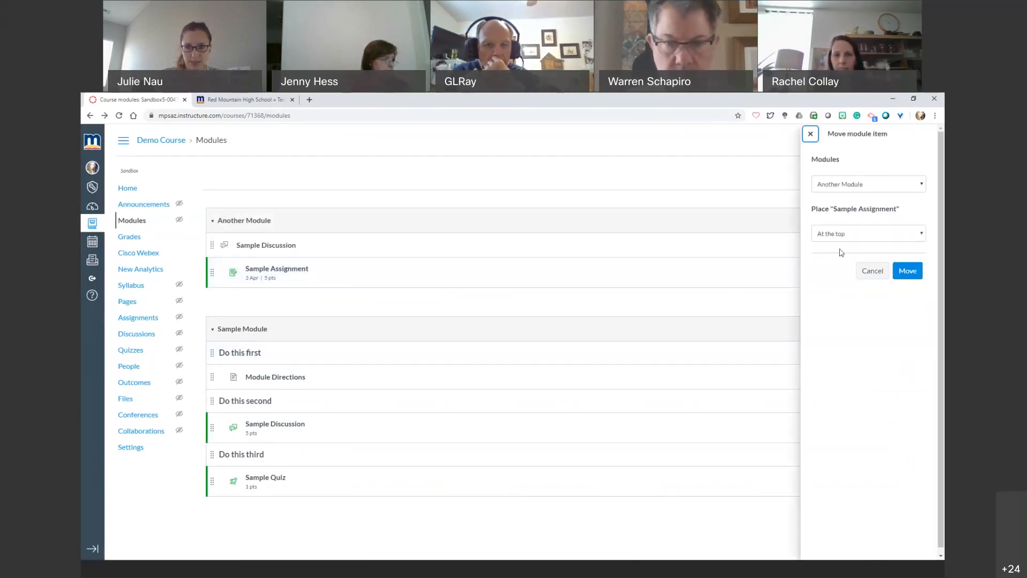
pyautogui.click(847, 189)
pyautogui.click(838, 214)
pyautogui.click(914, 272)
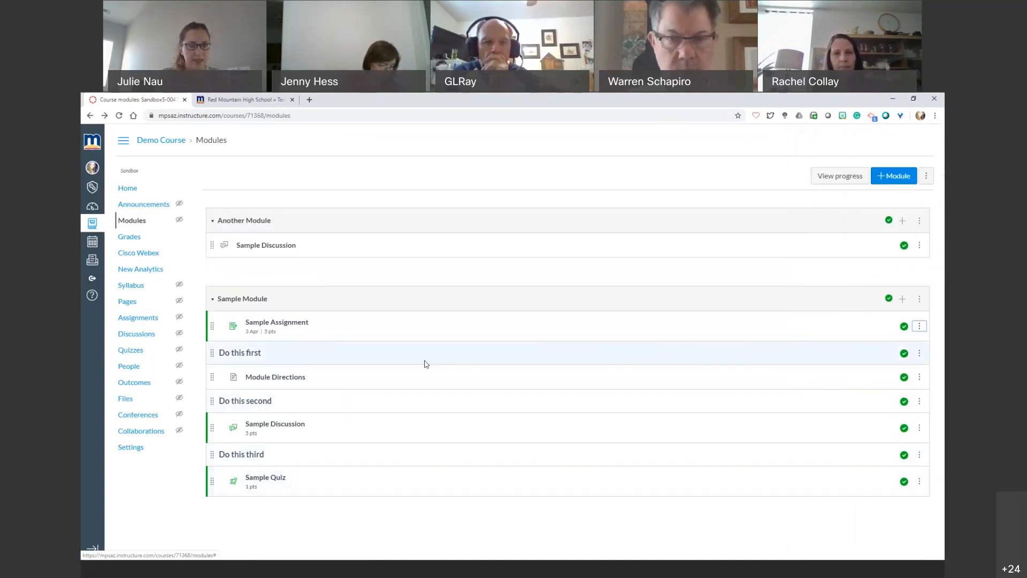
# - Move Sample Assignment to the top of Another Module, above Sample Discussion
pyautogui.moveTo(212, 325); pyautogui.dragTo(220, 267)
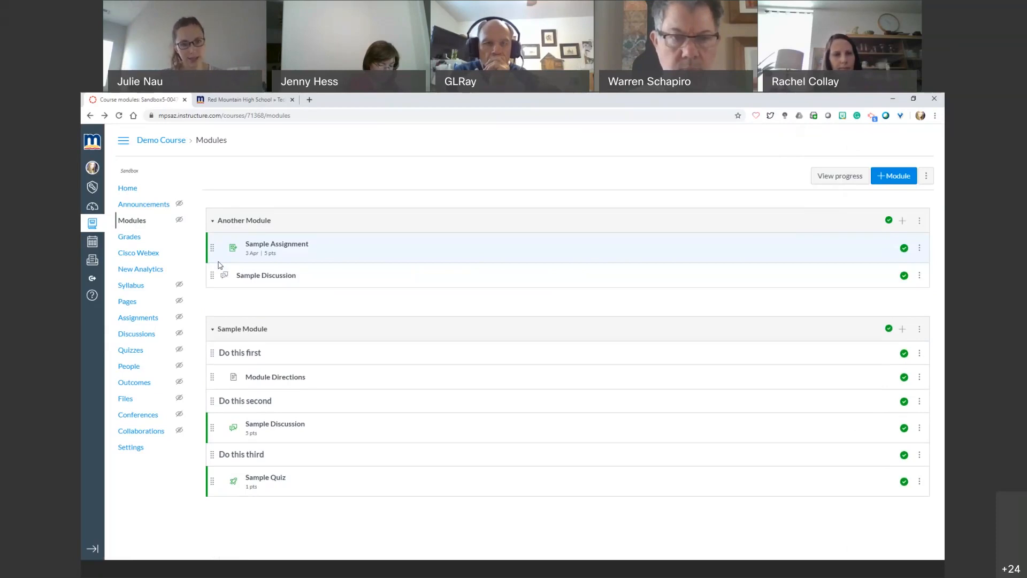
# - Open the course home page, review the choices for what it displays and close them without saving
pyautogui.click(128, 351)
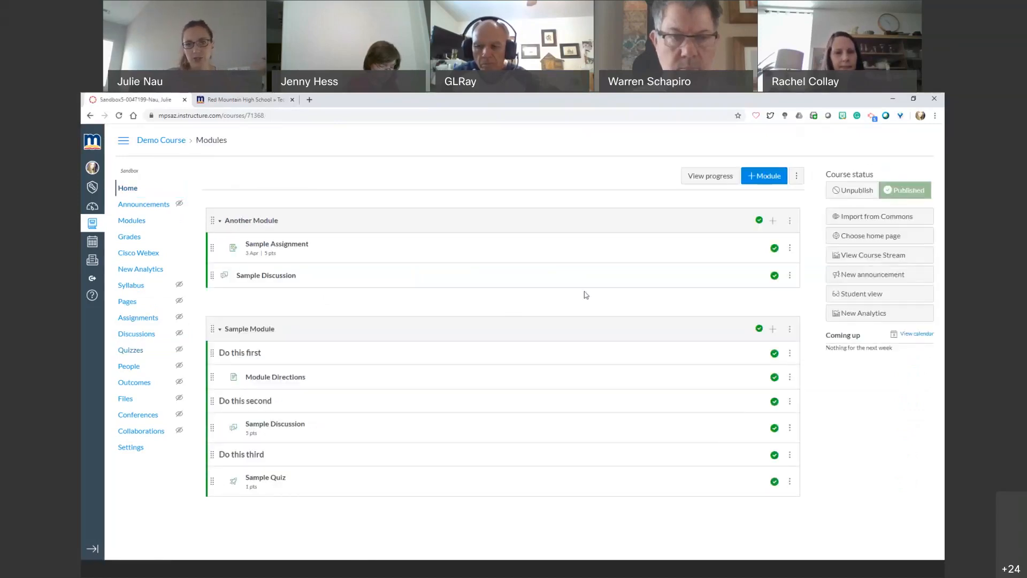
pyautogui.click(850, 238)
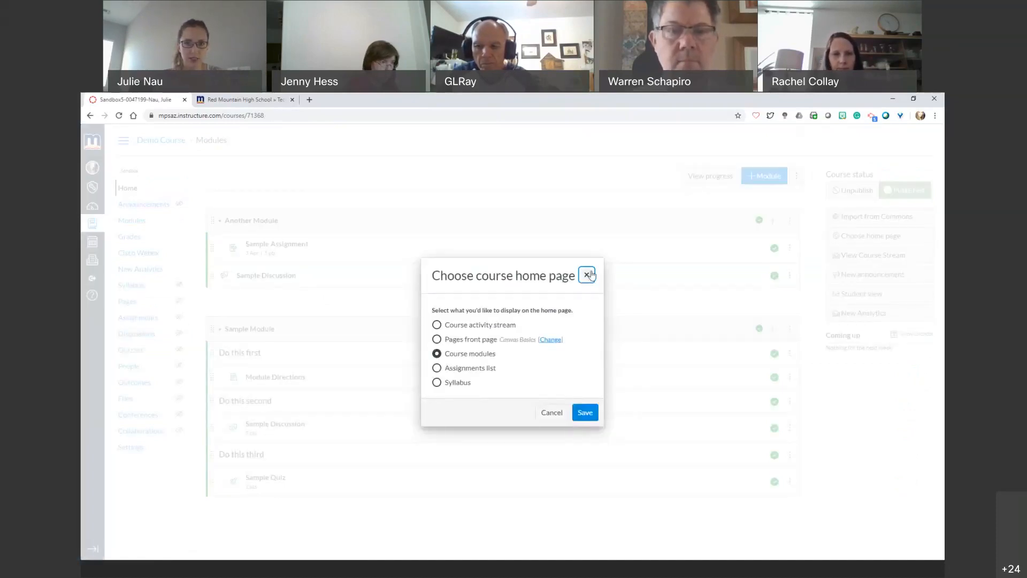
pyautogui.click(587, 275)
pyautogui.click(129, 188)
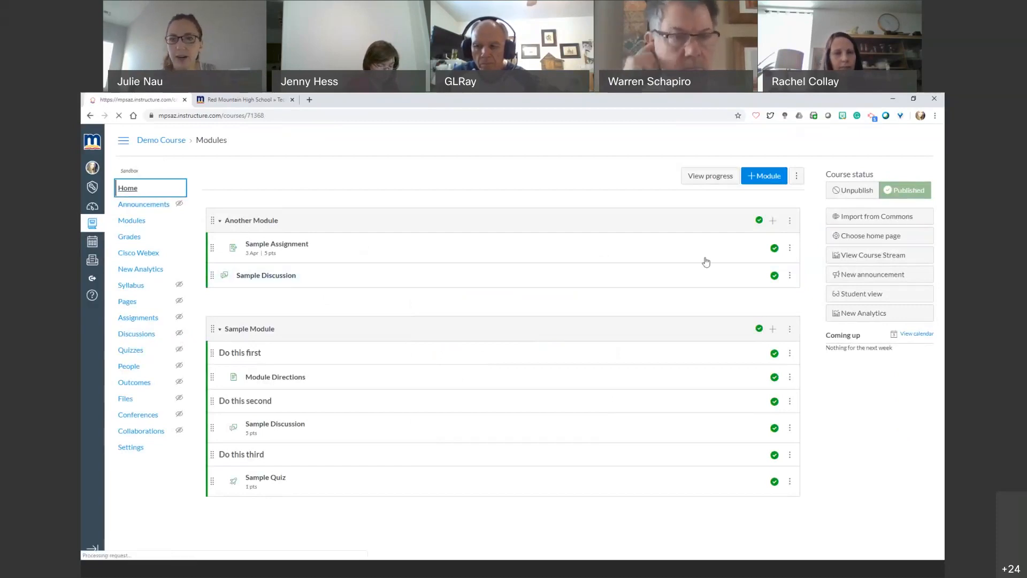
# - Review the course home page display options again and close the dialog with Course modules still selected
pyautogui.scroll(5, 923, 225)
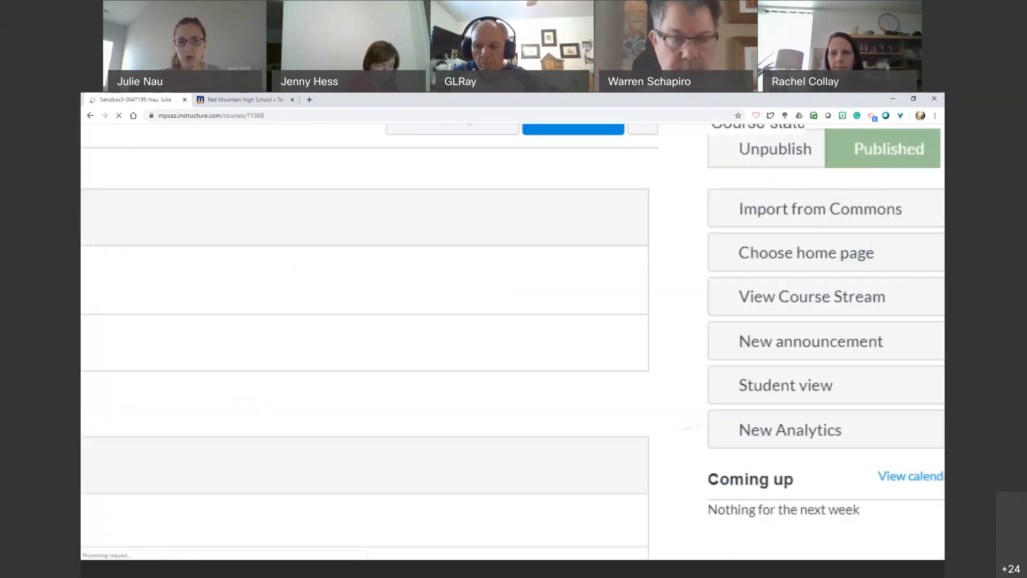
pyautogui.click(745, 262)
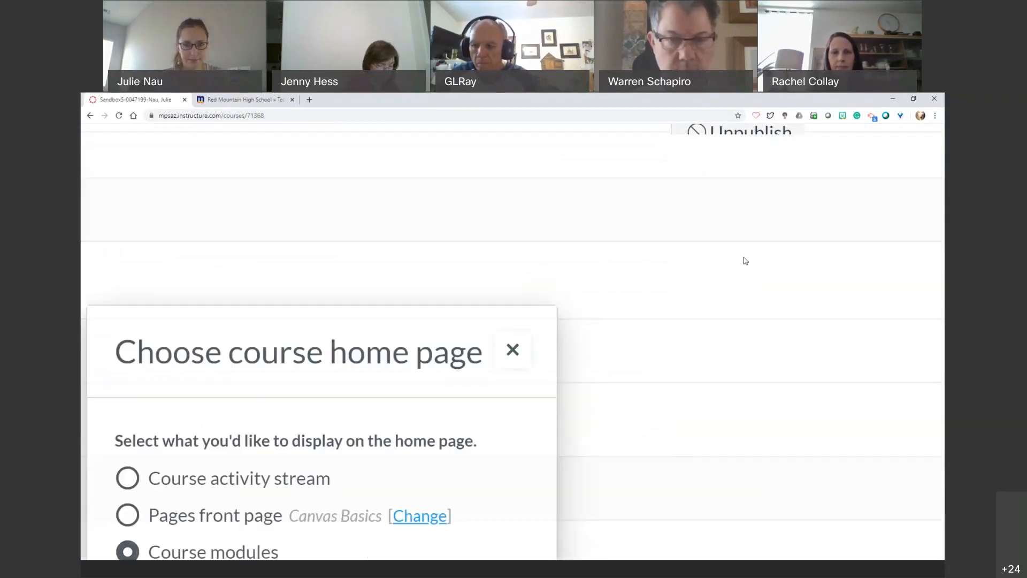
pyautogui.scroll(-5, 397, 256)
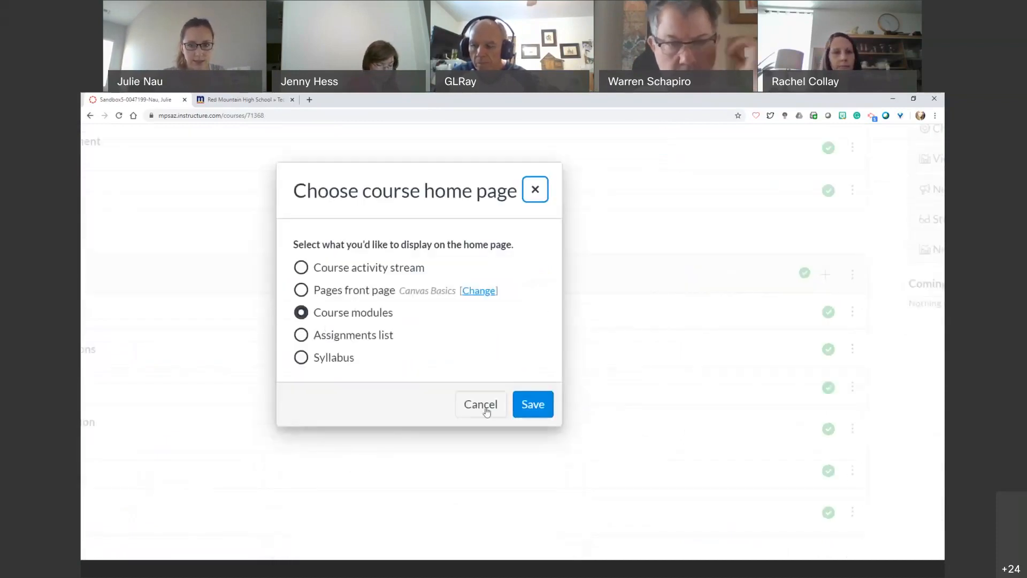
pyautogui.click(528, 406)
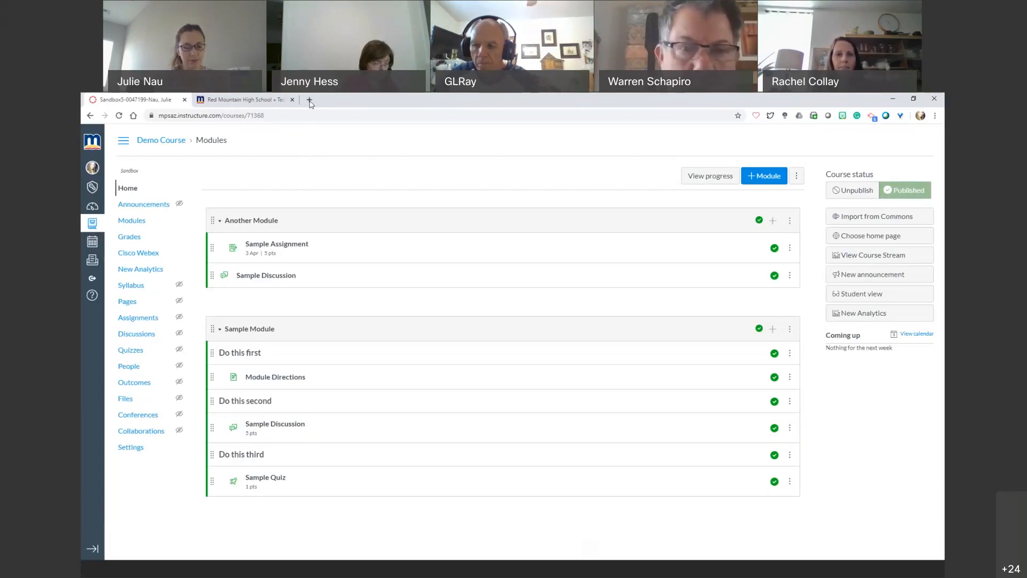
pyautogui.hotkey('ctrl', 't')
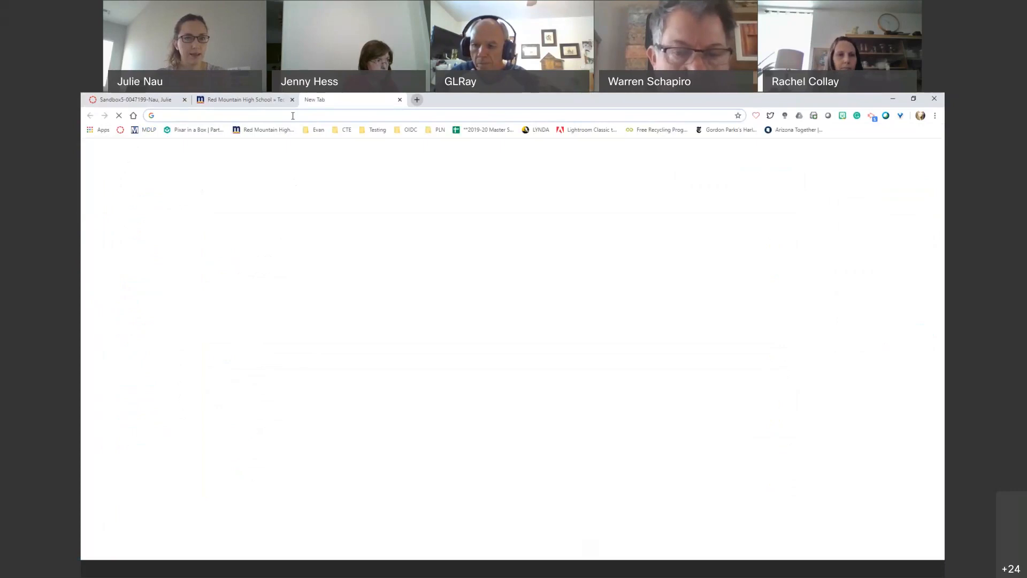
pyautogui.write('www.mpsaz.org/canv')
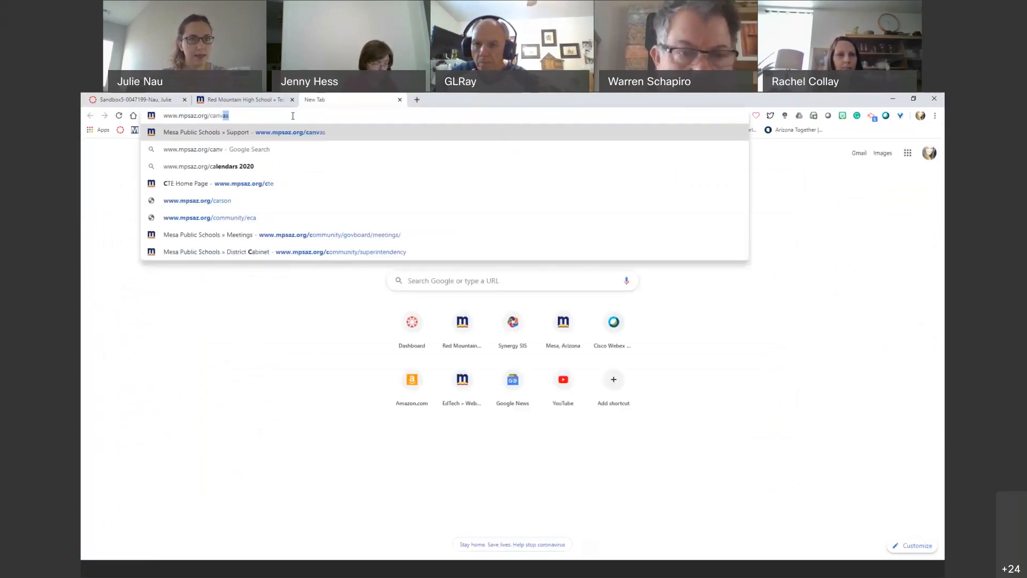
pyautogui.press('Return')
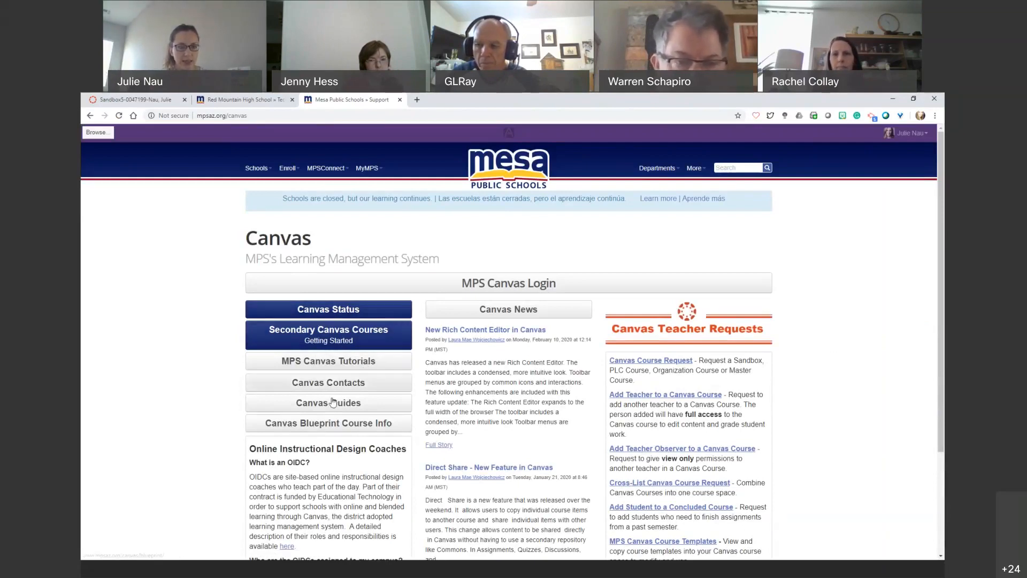
# - Find the Canvas Teacher Requests list and open its MPS Canvas Course Templates form
pyautogui.scroll(-1, 510, 407)
pyautogui.scroll(-2, 507, 380)
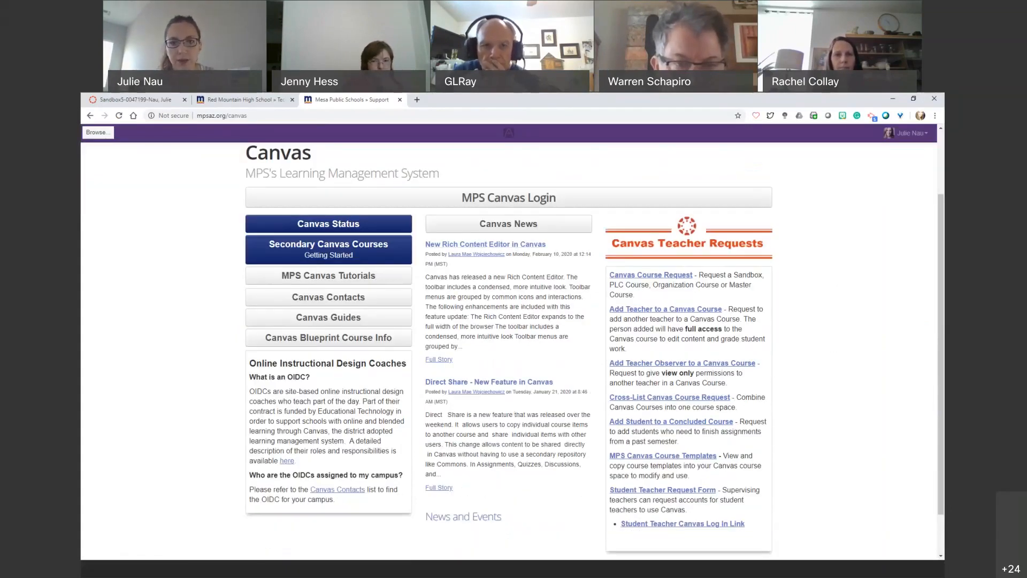
pyautogui.hotkey('ctrl', '+')
pyautogui.hotkey('ctrl', '+')
pyautogui.hotkey('ctrl', '+')
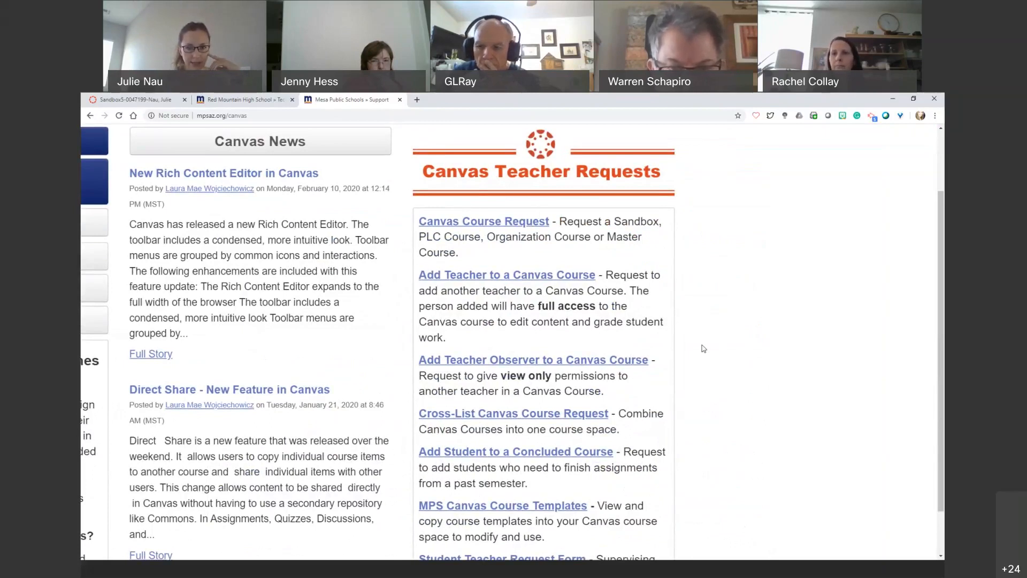
pyautogui.scroll(-3, 703, 348)
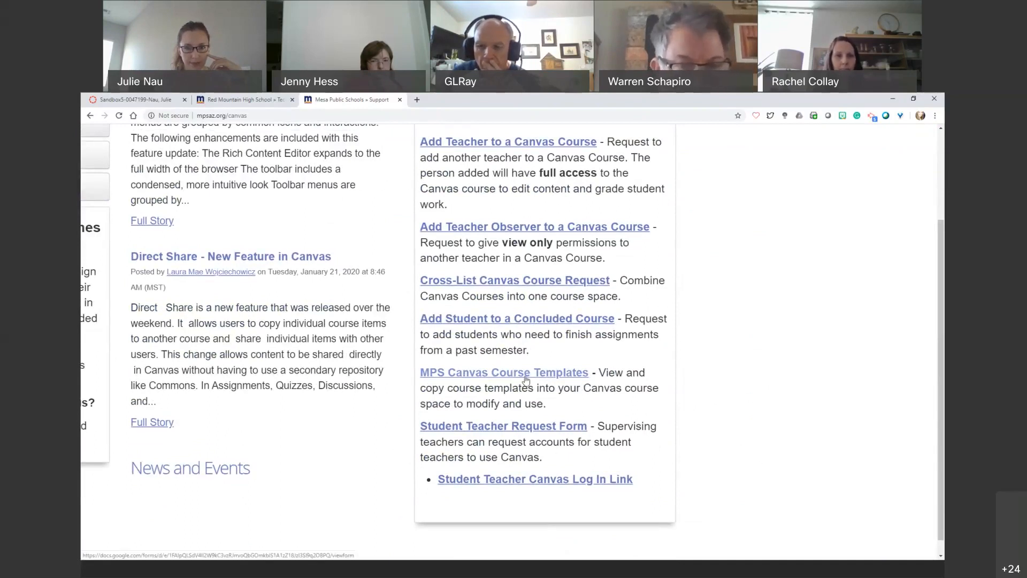
pyautogui.click(526, 380)
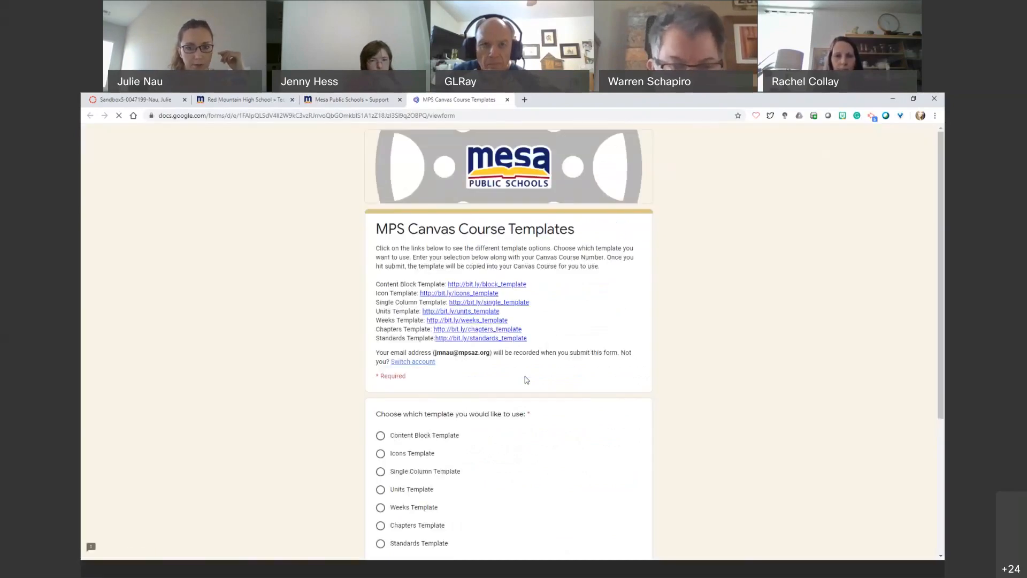
# - Examine the form's template choices and its Canvas Course Number question, including the example URL
pyautogui.scroll(-3, 524, 377)
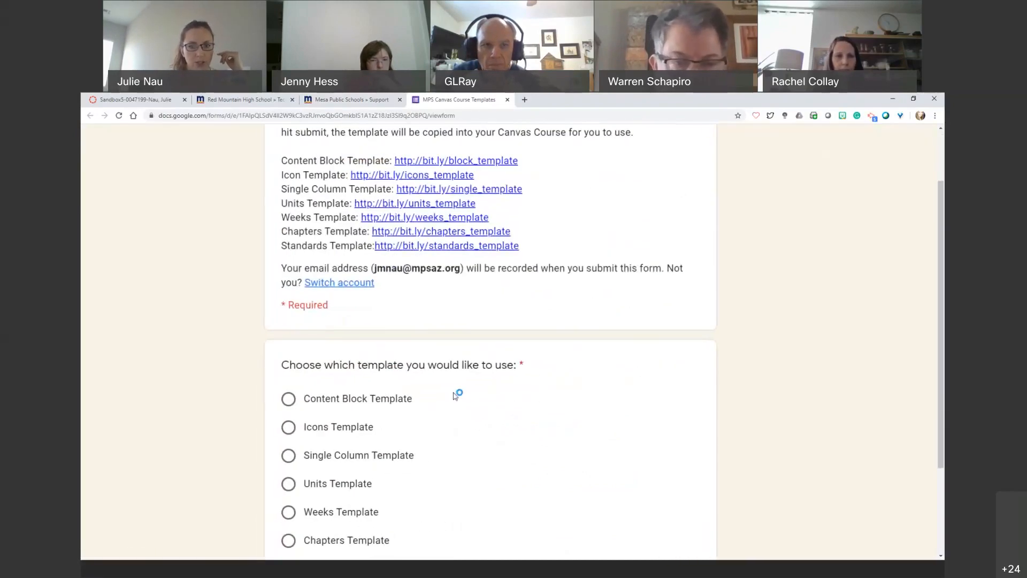
pyautogui.scroll(-2, 457, 397)
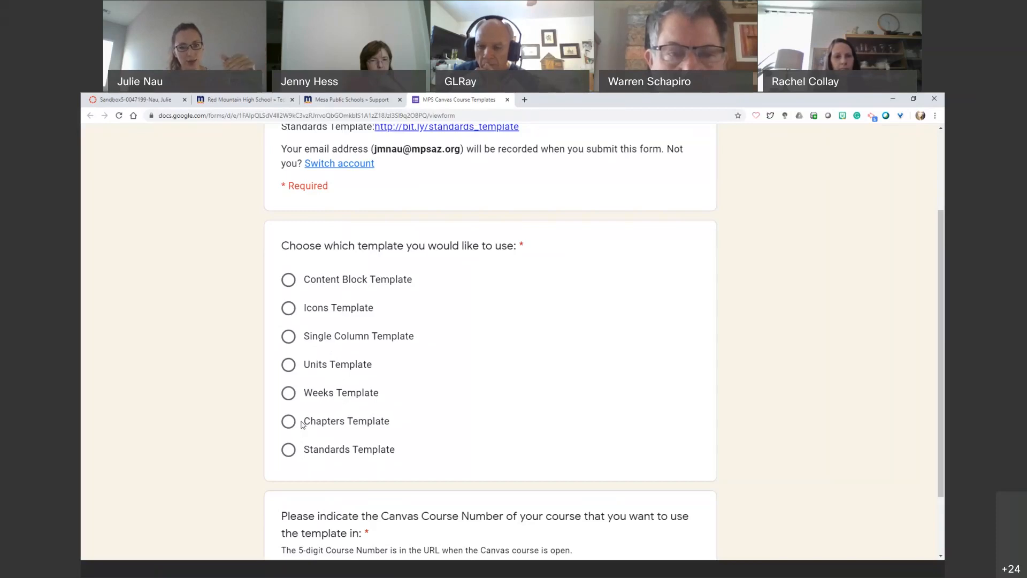
pyautogui.scroll(-4, 303, 424)
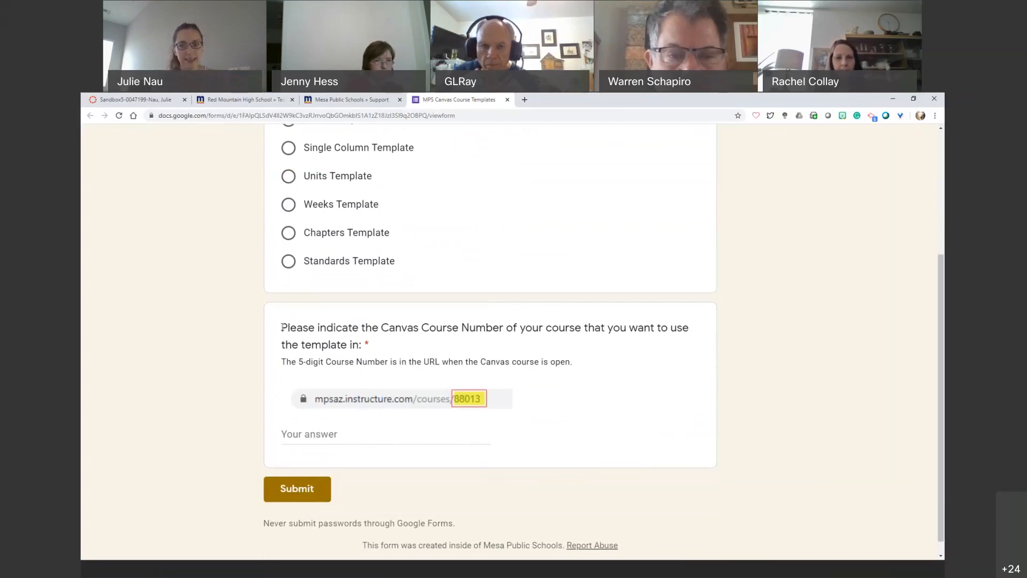
pyautogui.moveTo(282, 326); pyautogui.dragTo(385, 347)
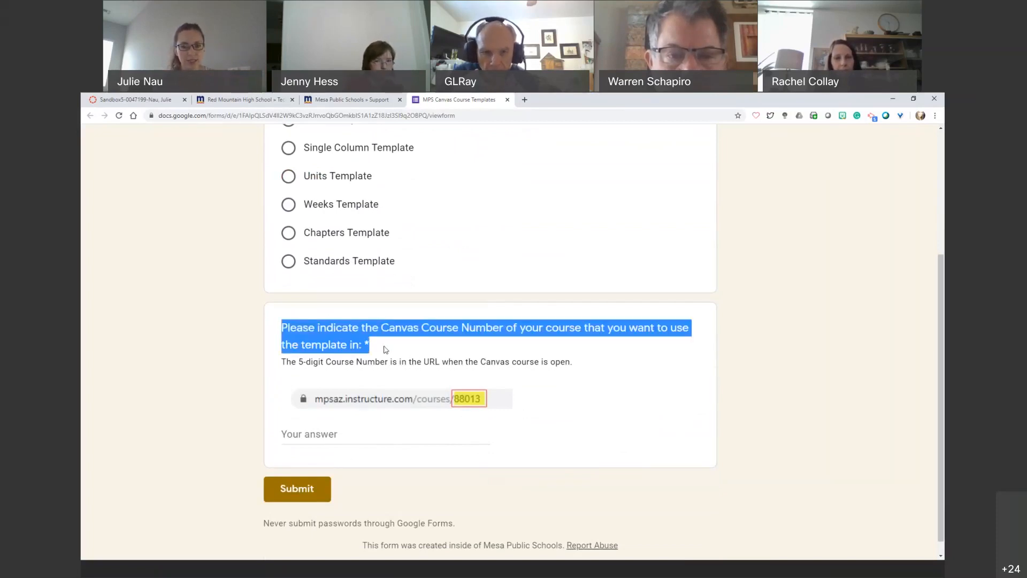
pyautogui.click(372, 363)
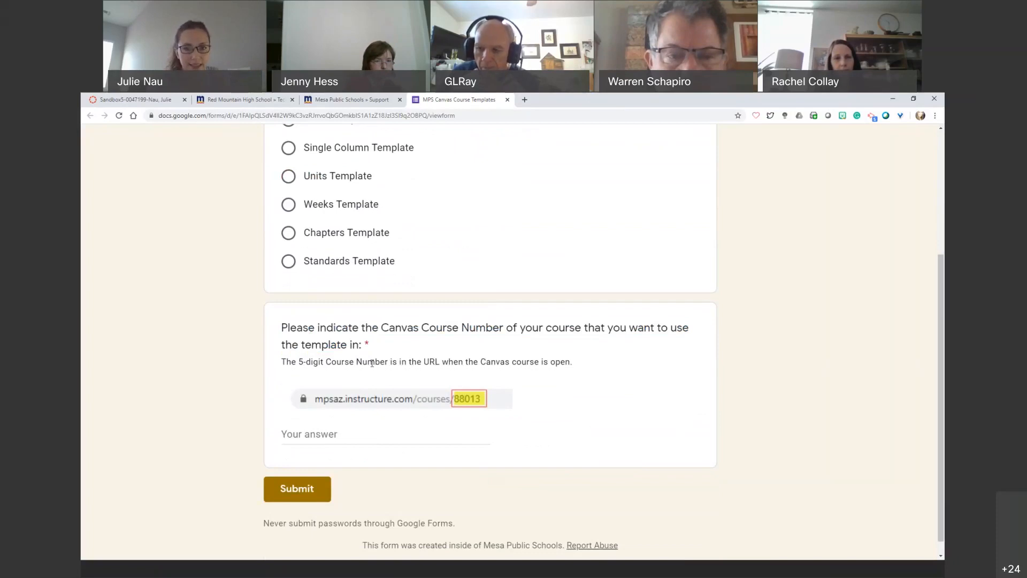
pyautogui.scroll(5, 371, 364)
pyautogui.scroll(2, 462, 326)
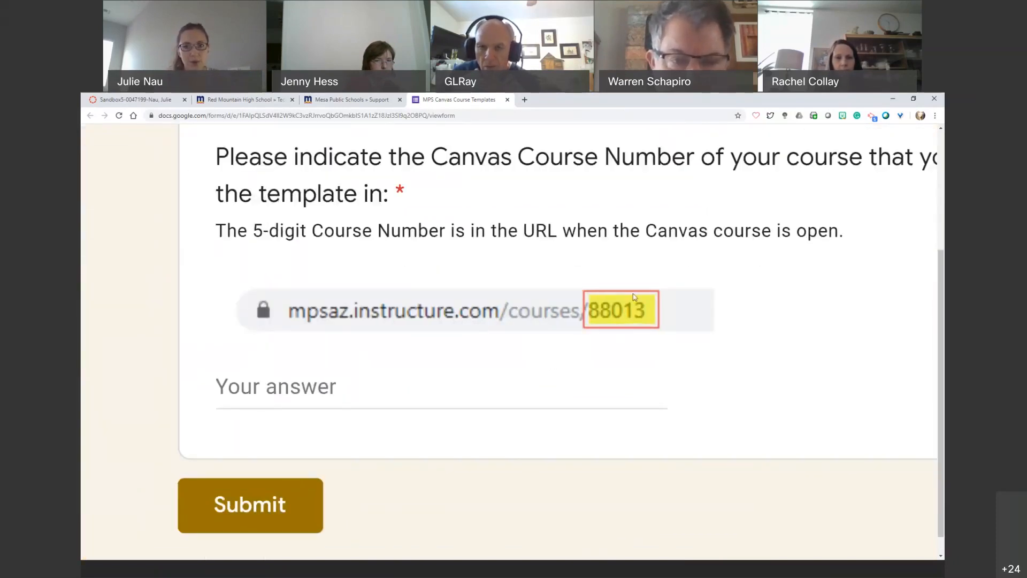
pyautogui.click(327, 398)
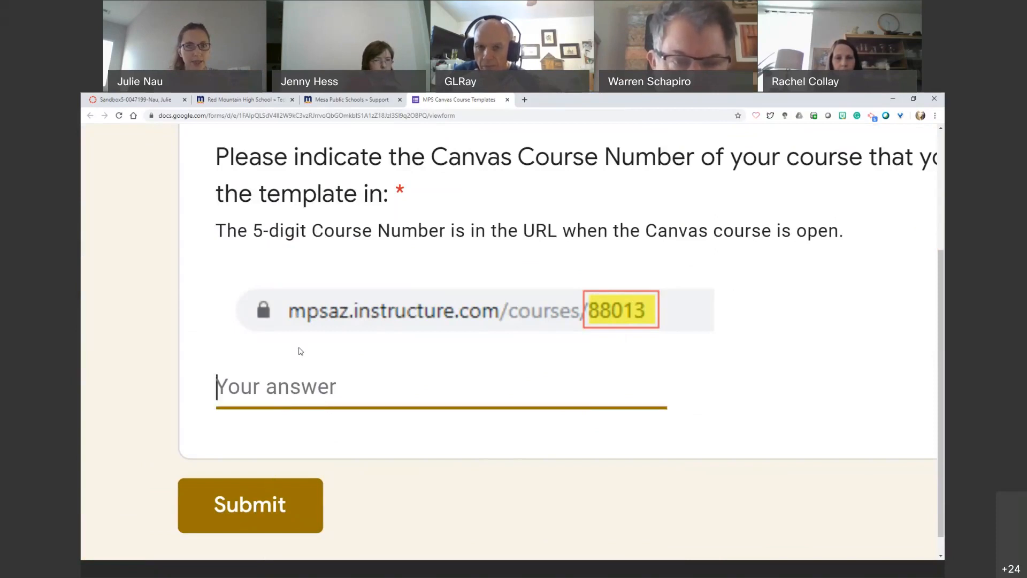
# - Go back to the Demo Course and highlight the course number at the end of its URL
pyautogui.click(144, 100)
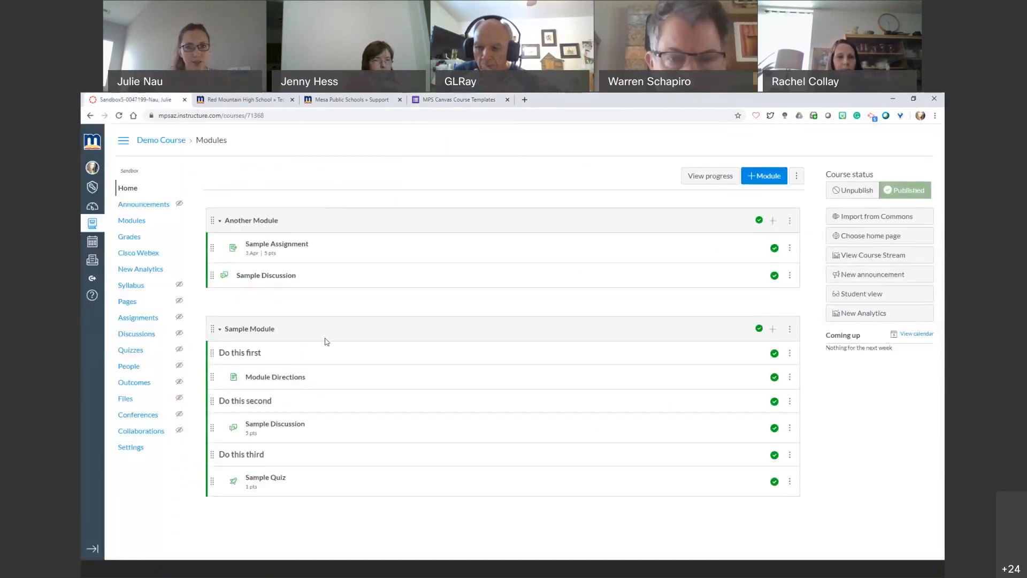
pyautogui.click(271, 115)
pyautogui.click(272, 115)
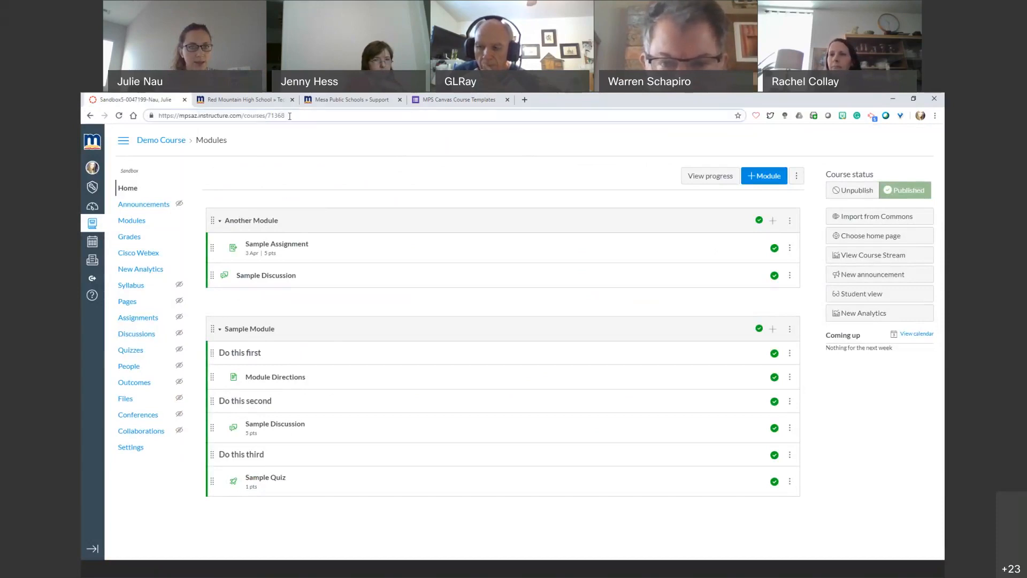
pyautogui.moveTo(290, 116); pyautogui.dragTo(267, 116)
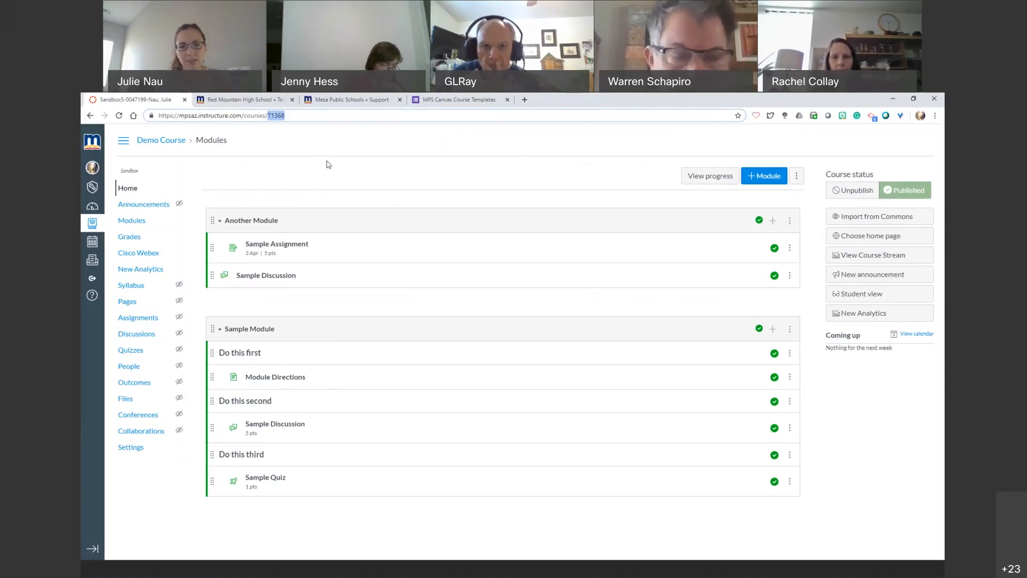
# - Return to the course templates form and review its template links, template choices and required course number question
pyautogui.click(433, 101)
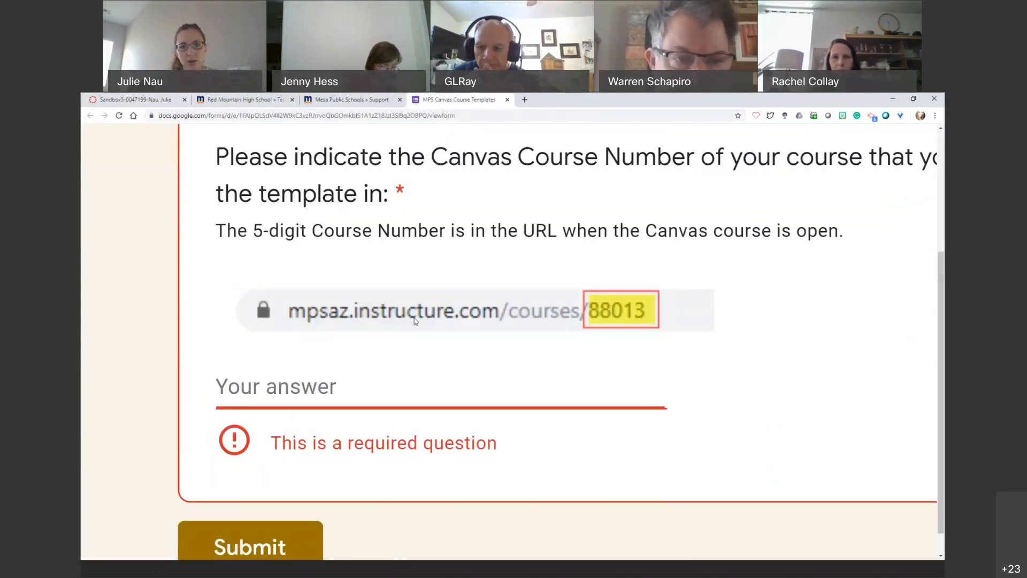
pyautogui.hotkey('ctrl', '-')
pyautogui.hotkey('ctrl', '-')
pyautogui.hotkey('ctrl', '-')
pyautogui.hotkey('ctrl', '-')
pyautogui.hotkey('ctrl', '-')
pyautogui.hotkey('ctrl', '-')
pyautogui.hotkey('ctrl', '-')
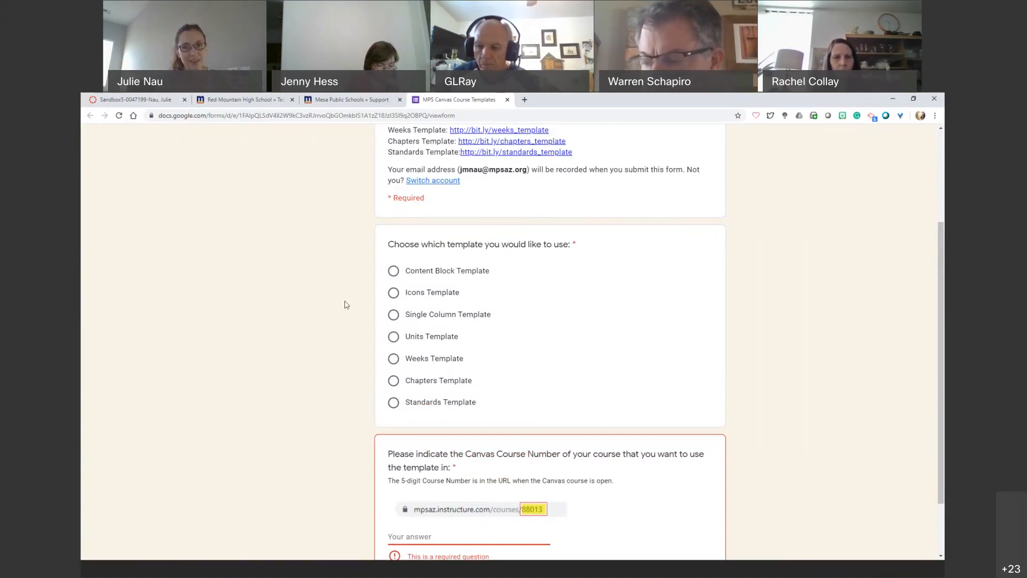
pyautogui.scroll(2, 335, 298)
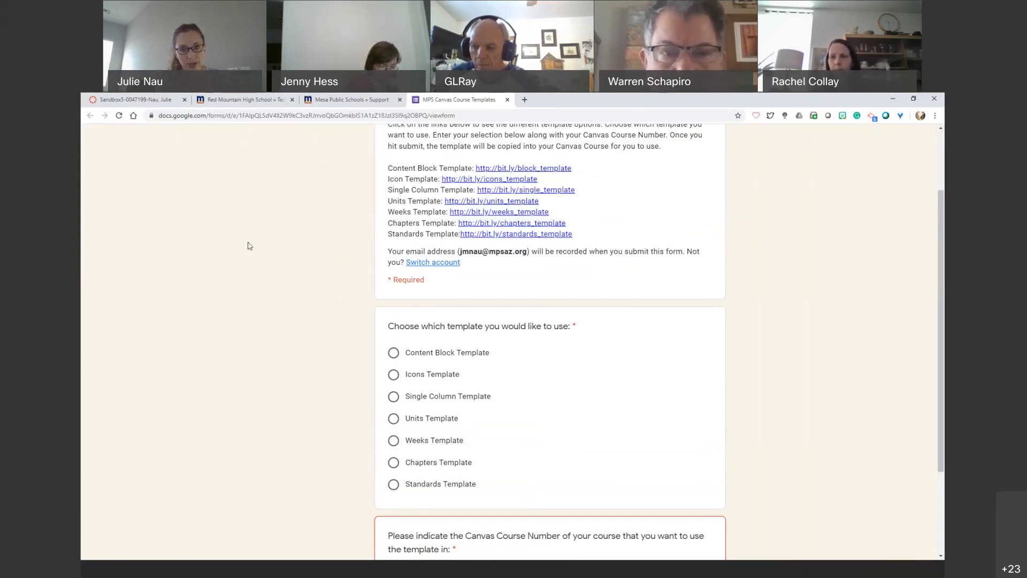
pyautogui.scroll(-3, 309, 325)
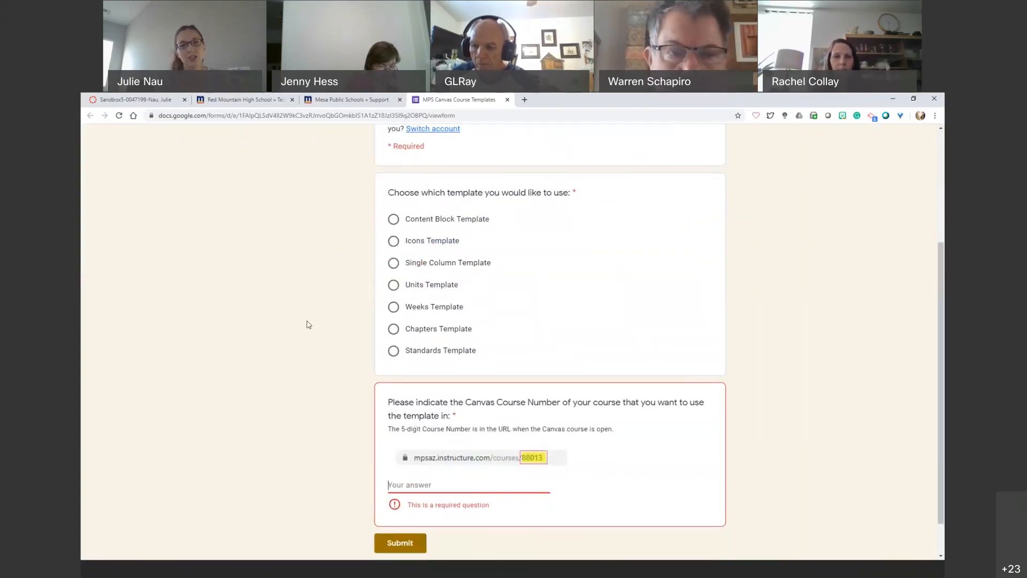
# - Go back to the Demo Course and open the Canvas calendar
pyautogui.click(122, 101)
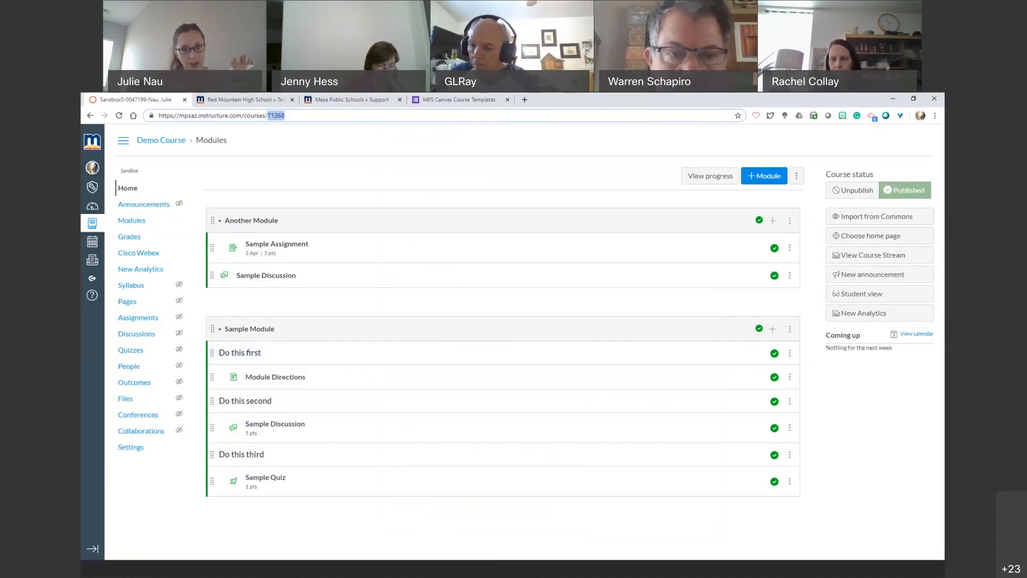
pyautogui.click(612, 110)
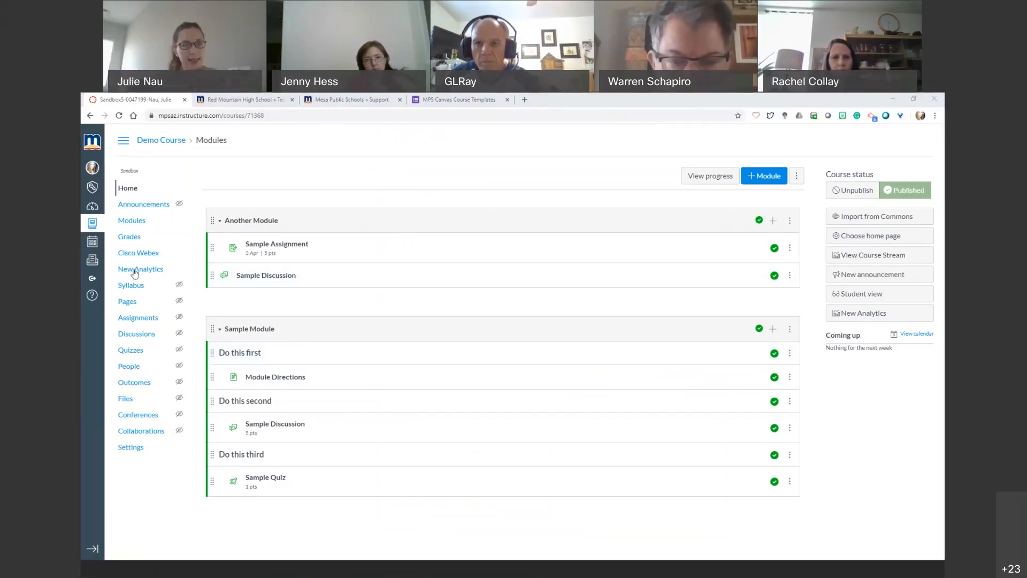
pyautogui.click(92, 242)
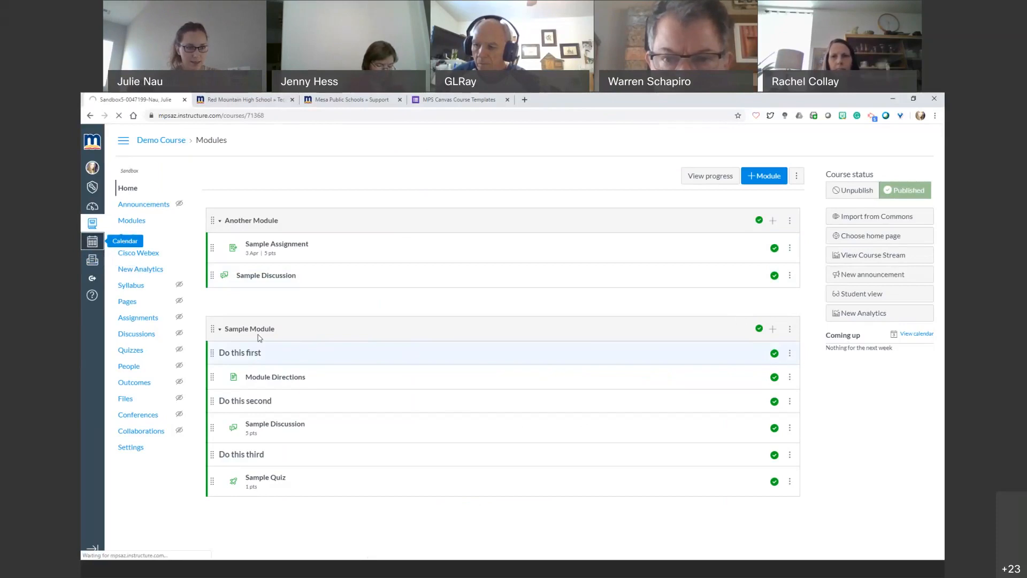
pyautogui.click(94, 244)
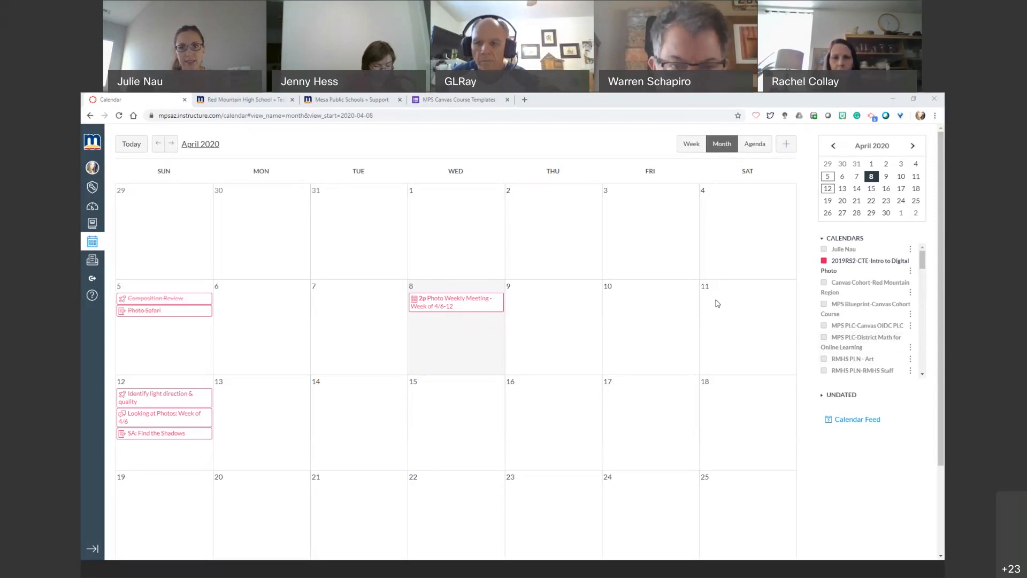
# - Start a new calendar event, review its calendar choices and extended options, and return to the calendar without creating it
pyautogui.click(786, 148)
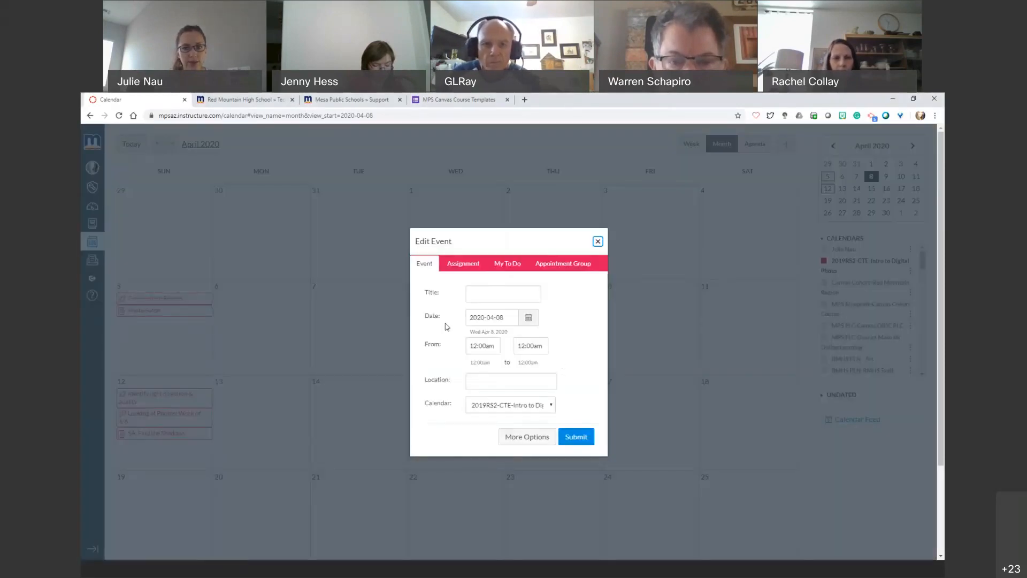
pyautogui.click(499, 408)
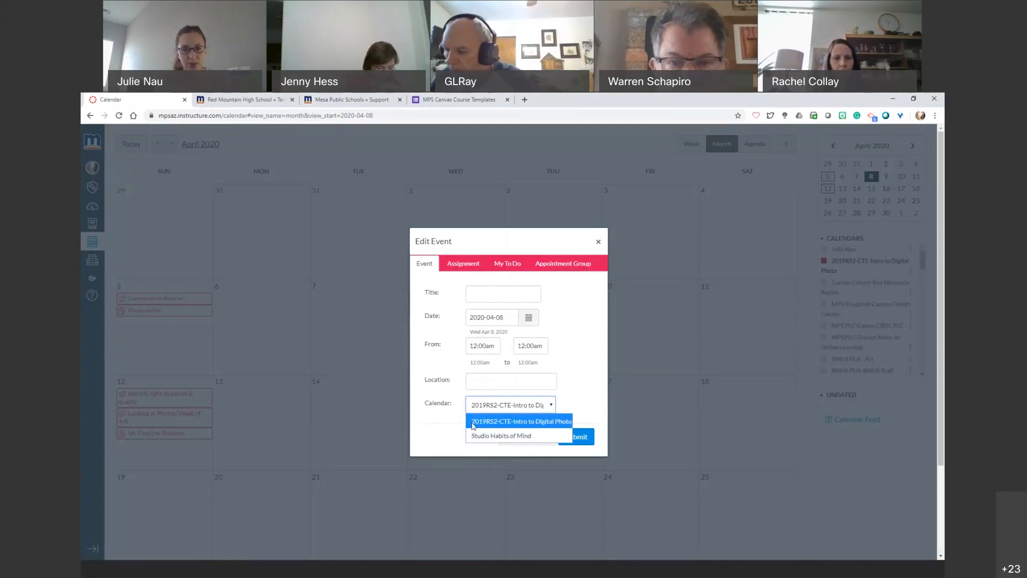
pyautogui.click(439, 416)
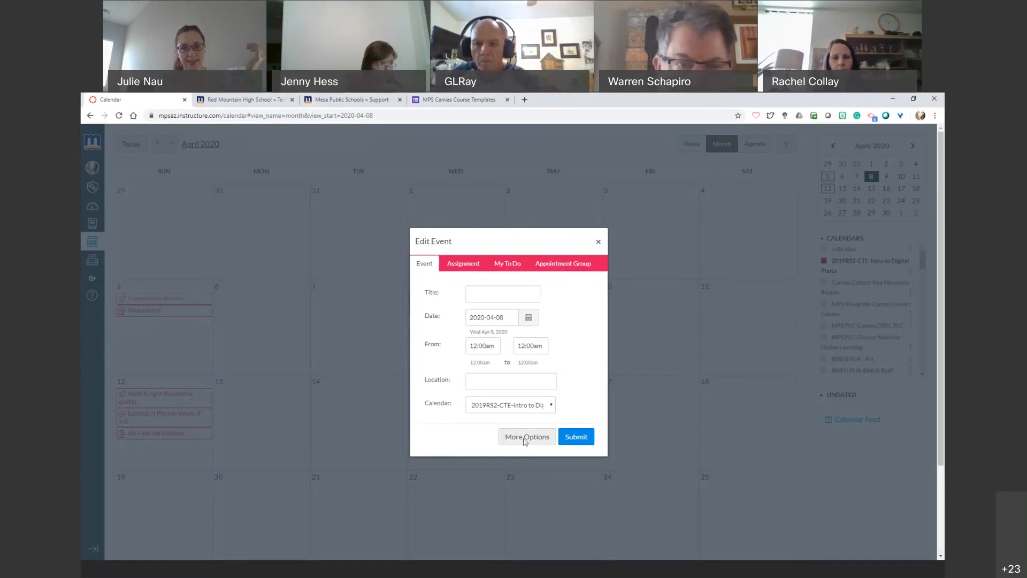
pyautogui.click(525, 437)
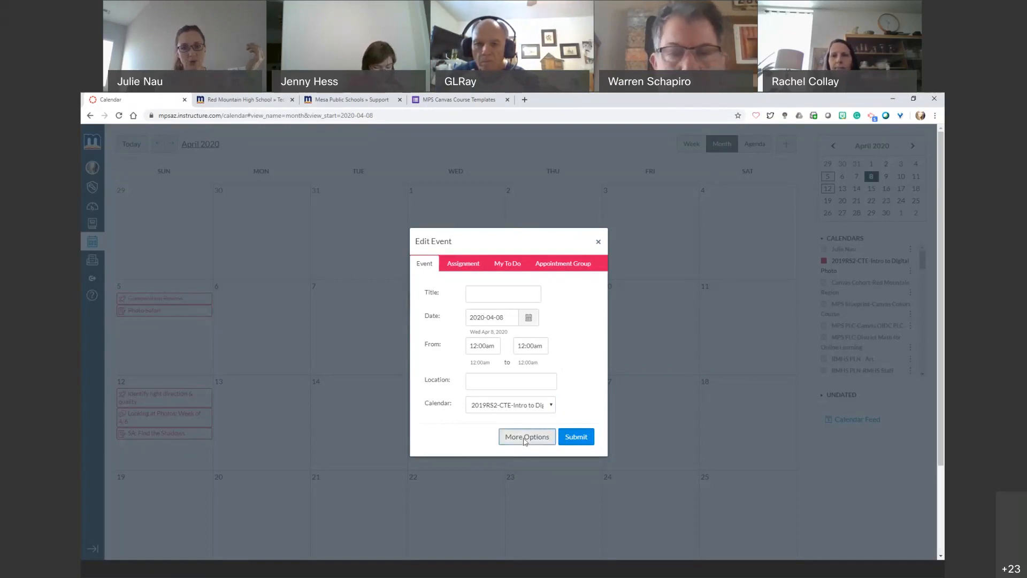
pyautogui.click(597, 239)
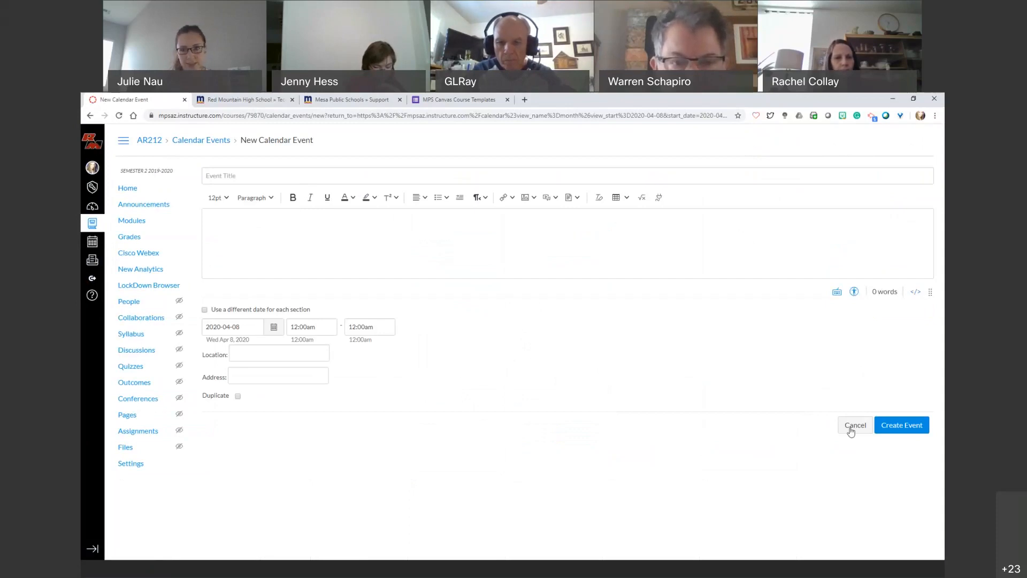
pyautogui.click(87, 243)
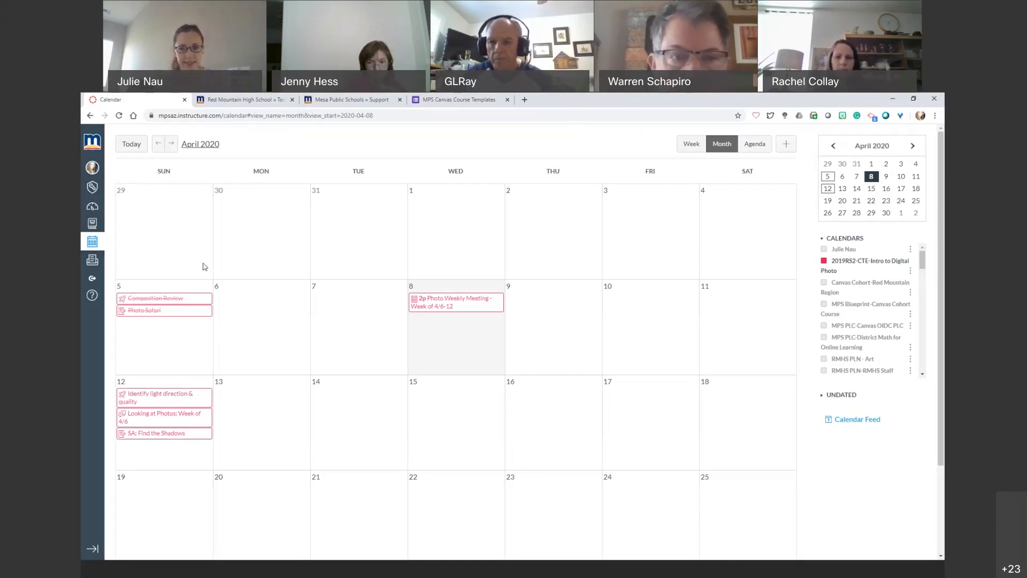
# - Open the 5-point Sample Discussion in the Demo Course's Sample Module for editing and enlarge the view of its options
pyautogui.click(94, 224)
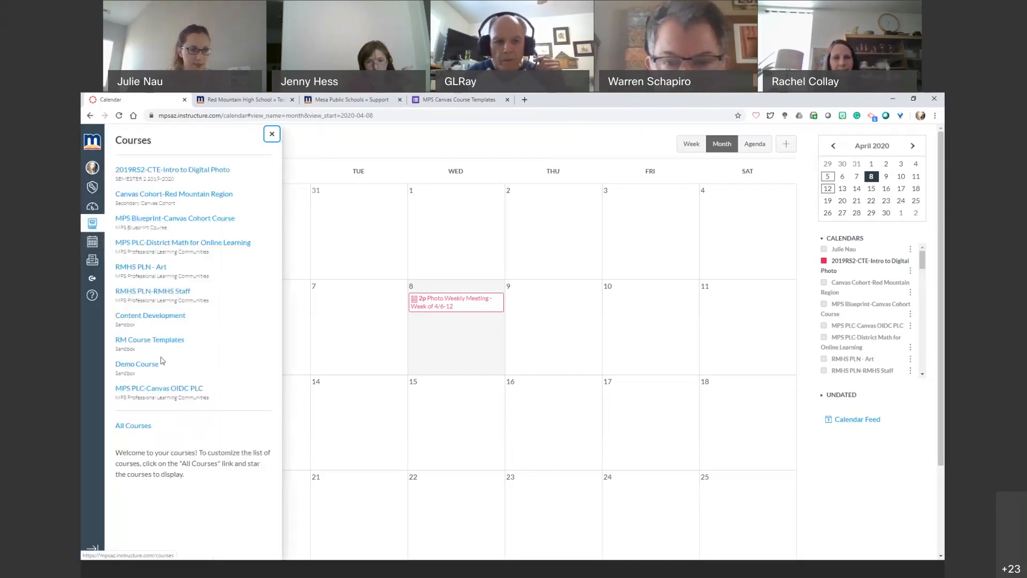
pyautogui.click(147, 368)
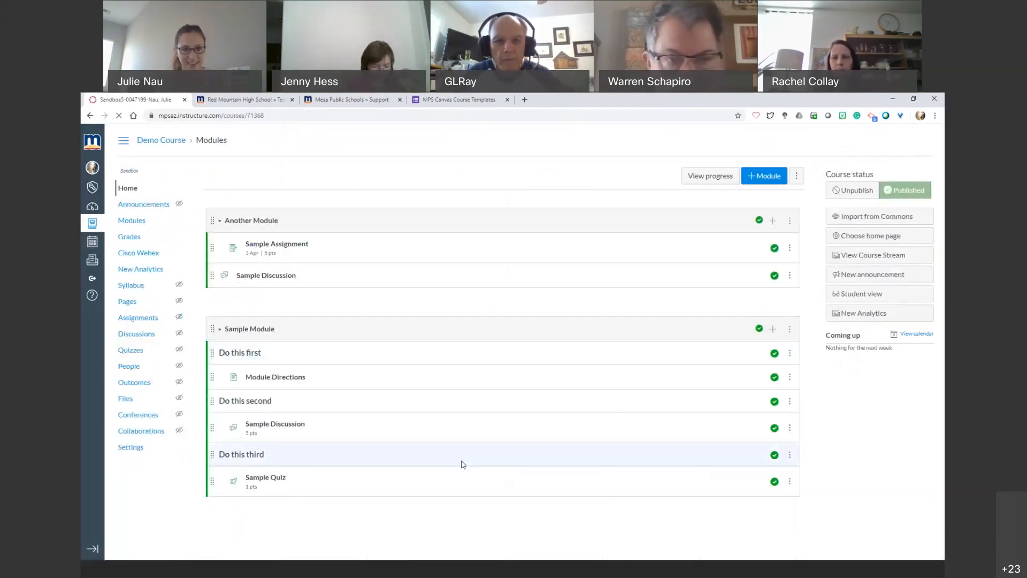
pyautogui.click(275, 424)
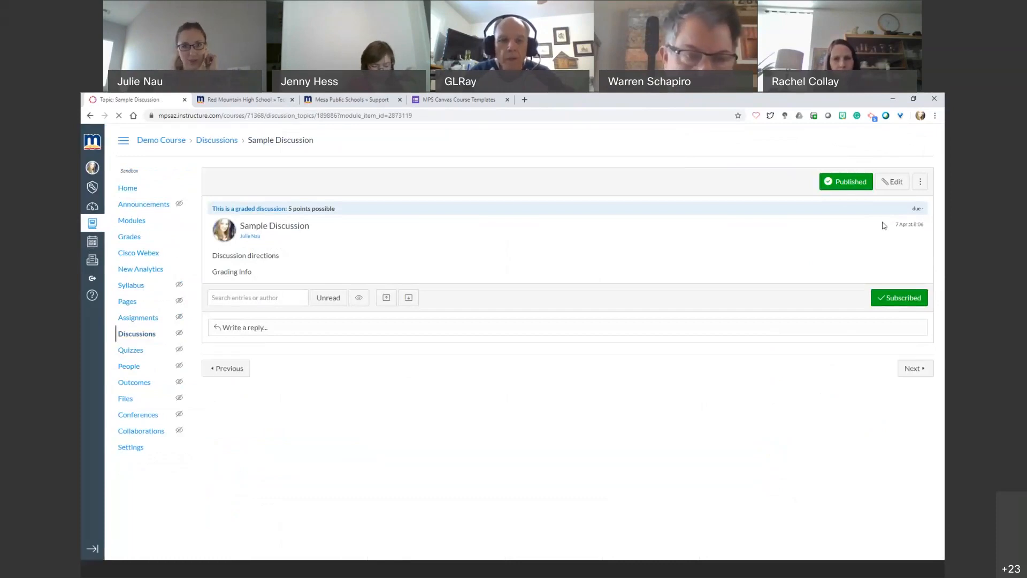
pyautogui.click(893, 182)
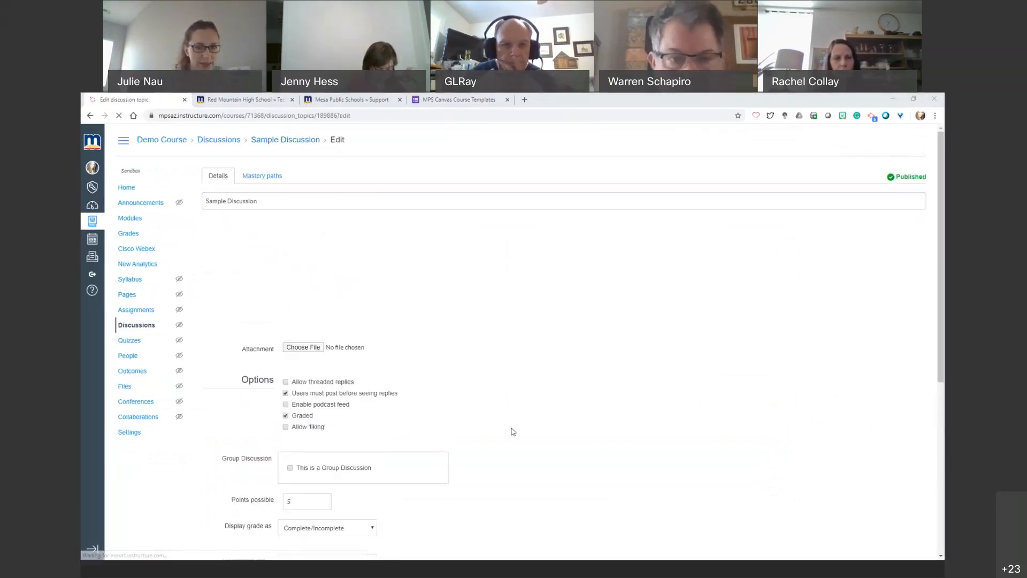
pyautogui.scroll(-4, 567, 342)
pyautogui.hotkey('ctrl', '+')
pyautogui.hotkey('ctrl', '+')
pyautogui.hotkey('ctrl', '+')
pyautogui.hotkey('ctrl', '+')
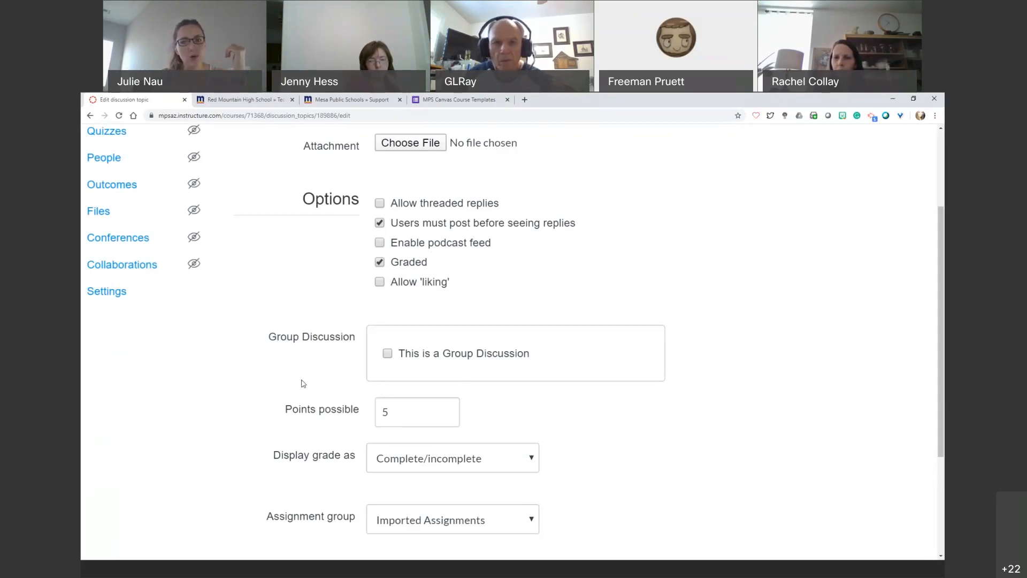
# - Make the Sample Discussion a group discussion, check the existing group sets and start a new group category
pyautogui.click(454, 357)
pyautogui.scroll(-2, 454, 356)
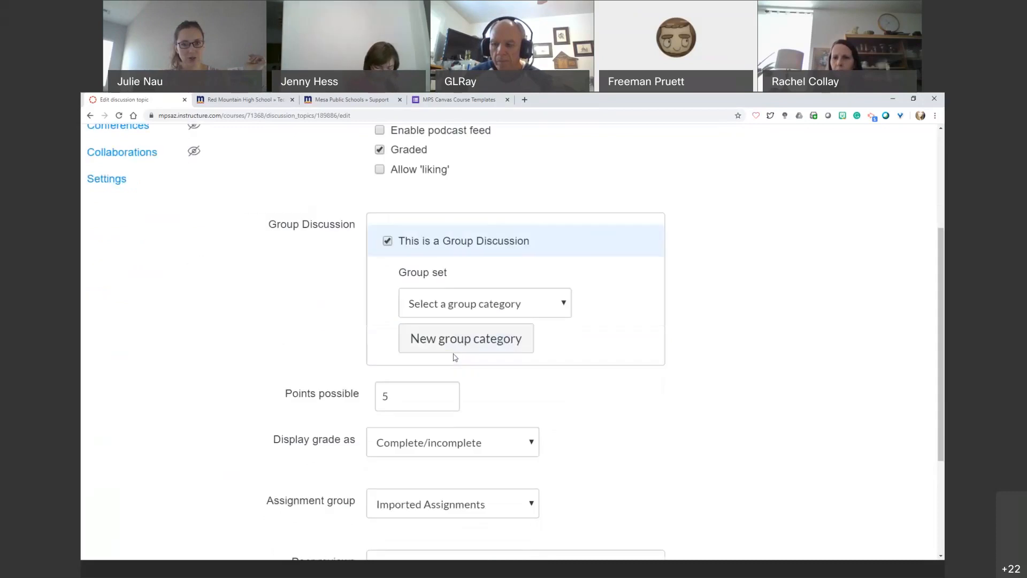
pyautogui.click(501, 304)
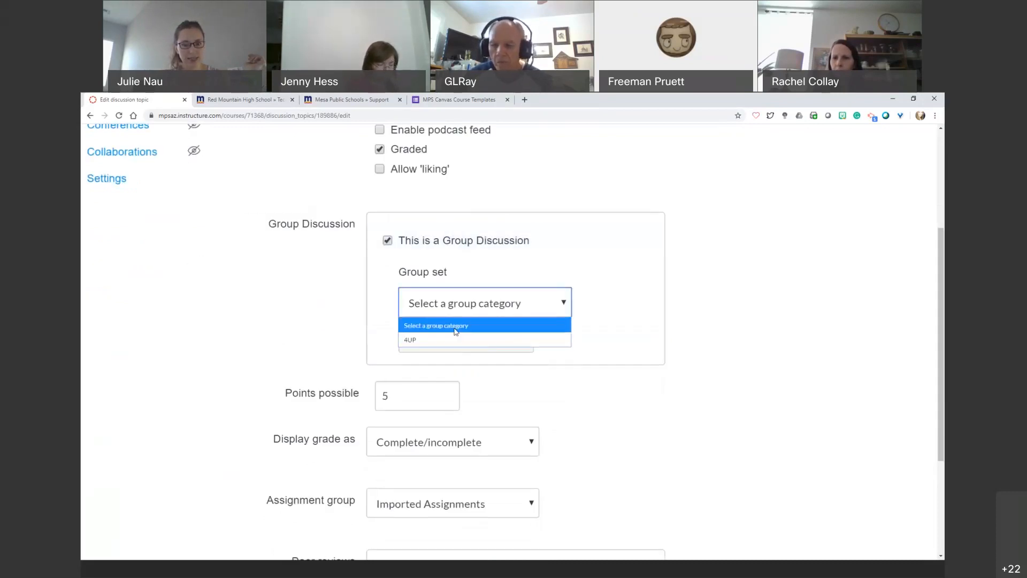
pyautogui.click(720, 267)
pyautogui.click(465, 341)
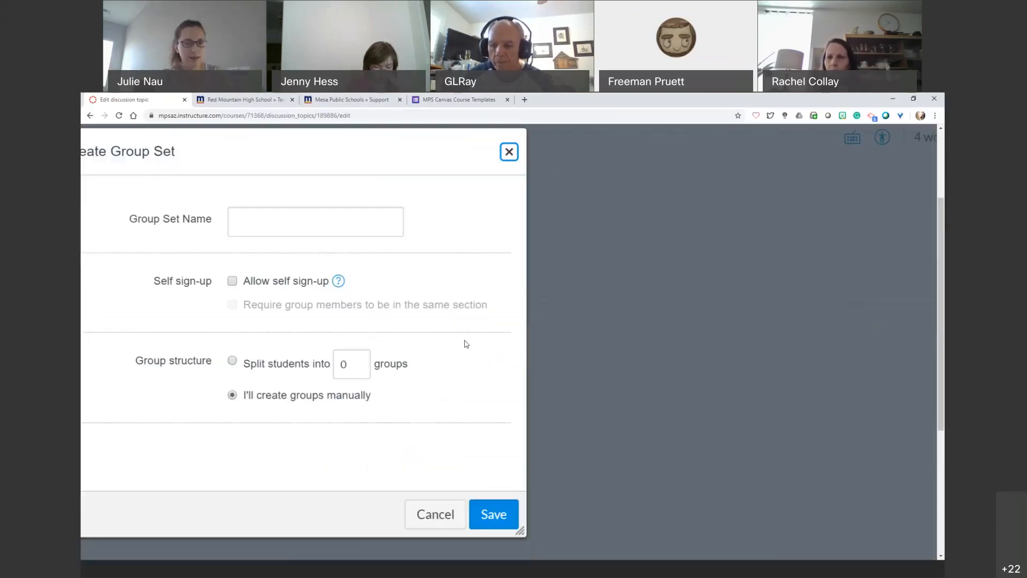
# - Bring the whole group set form into view and name the new group set Class Period
pyautogui.moveTo(287, 322); pyautogui.dragTo(419, 325)
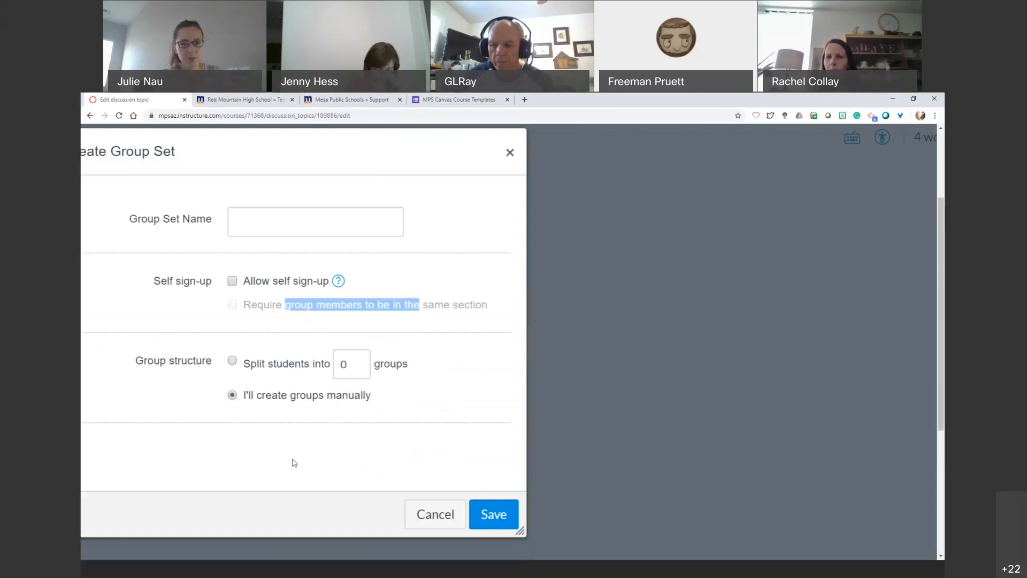
pyautogui.hscroll(-3, 294, 463)
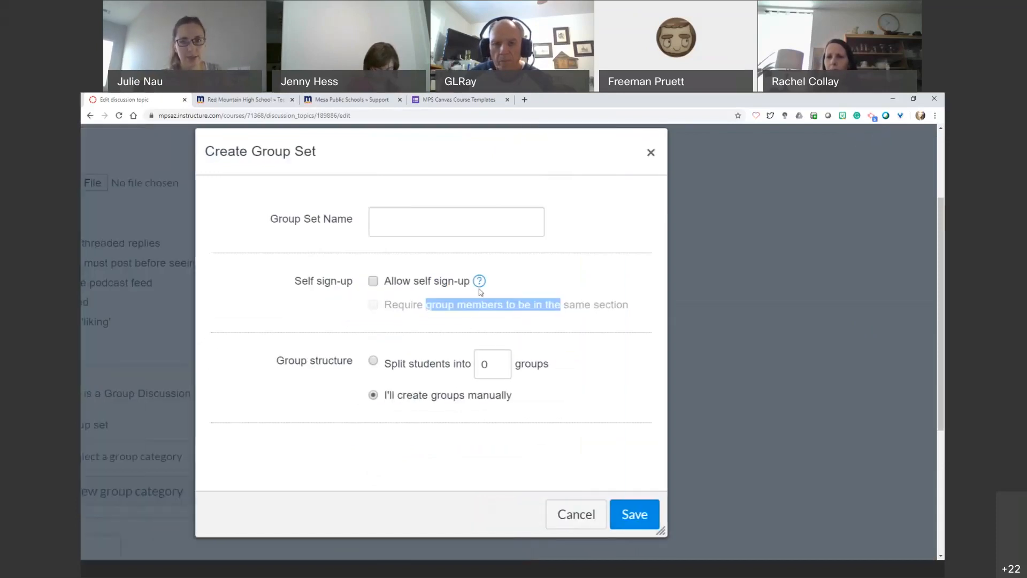
pyautogui.click(379, 203)
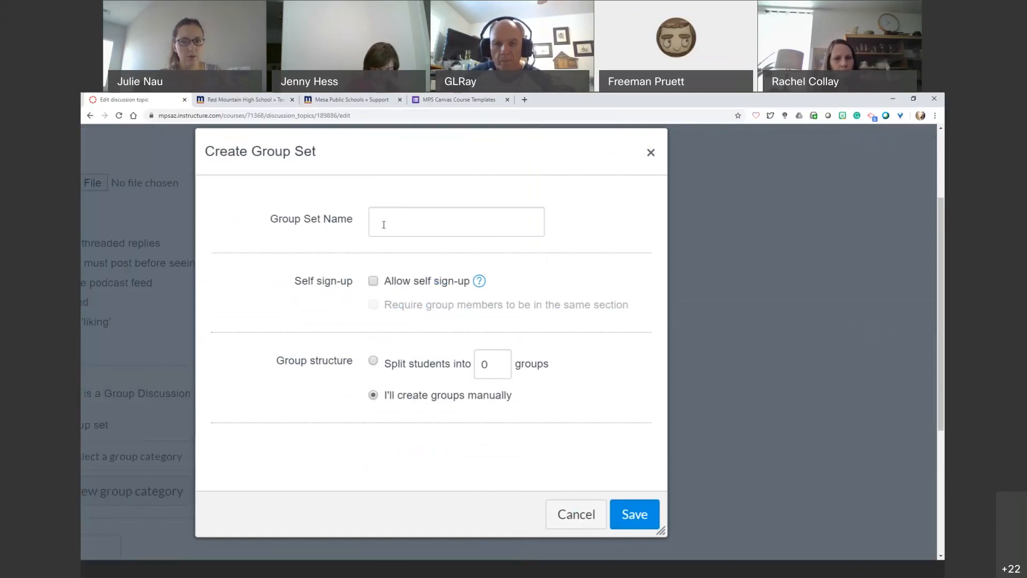
pyautogui.click(384, 225)
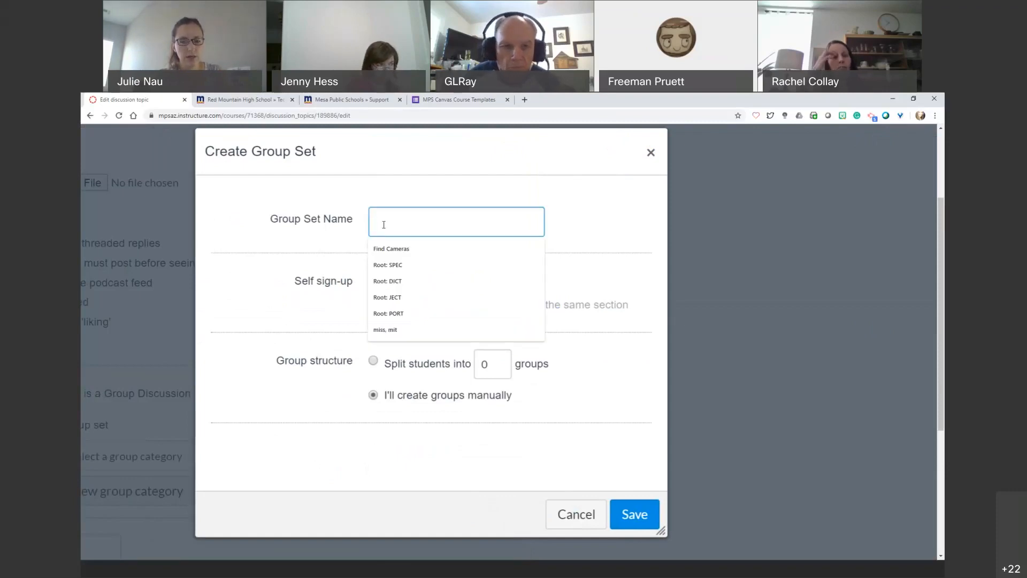
pyautogui.write('Class Period')
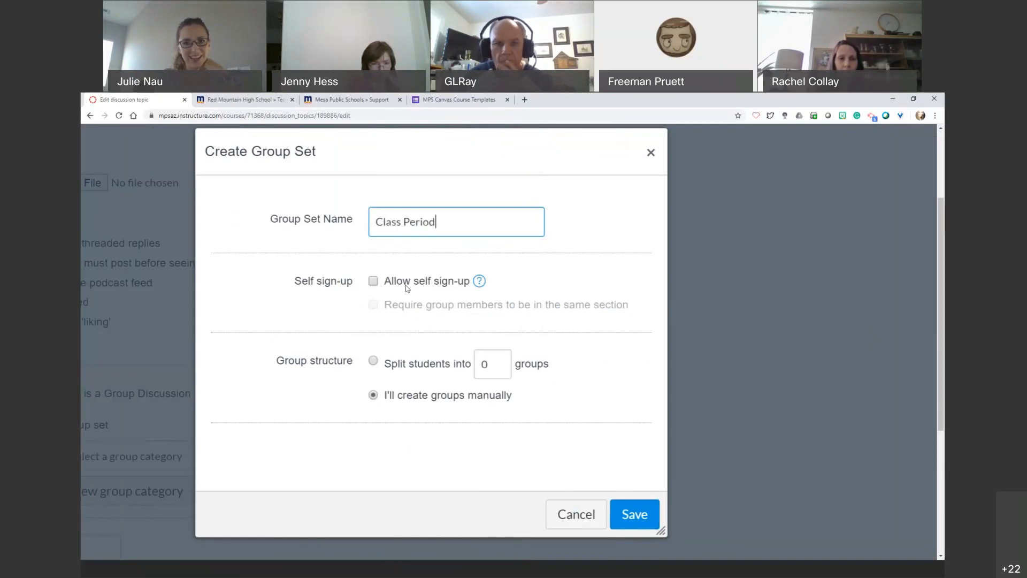
# - Allow self sign-up with members required to be in the same section, and set 5 groups to create now
pyautogui.click(373, 282)
pyautogui.click(372, 305)
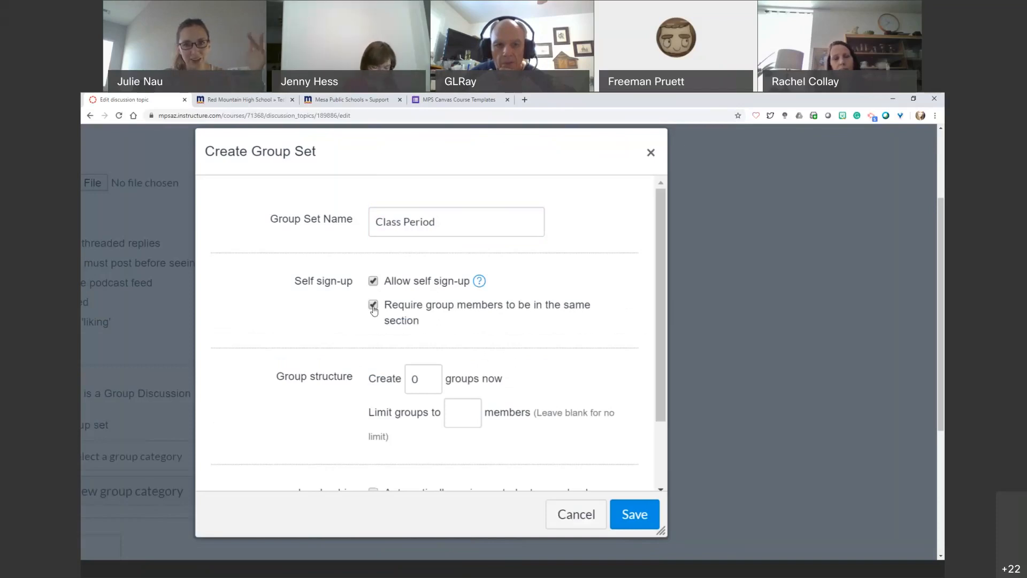
pyautogui.click(432, 376)
pyautogui.click(432, 377)
pyautogui.click(432, 376)
pyautogui.click(432, 377)
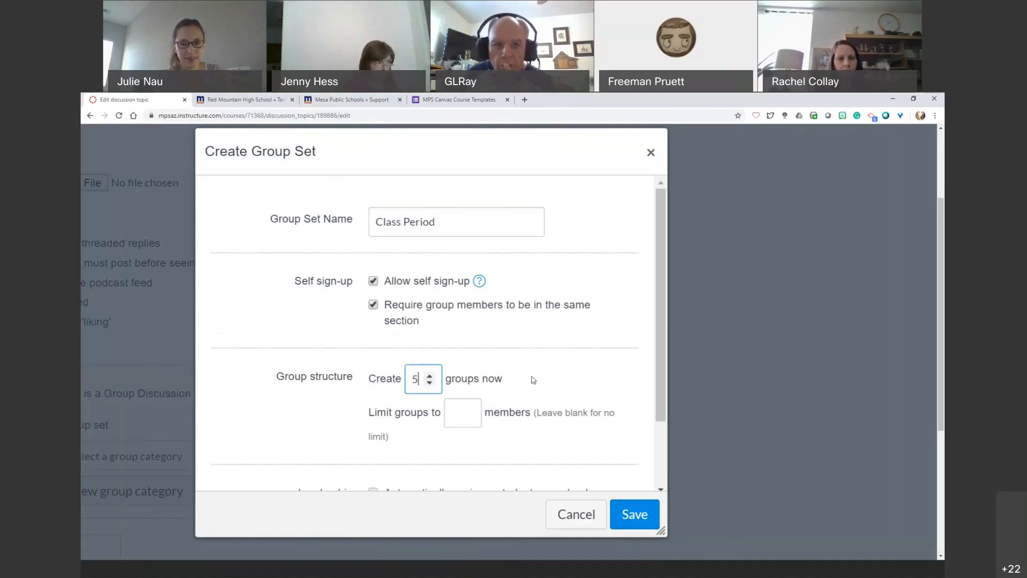
# - Review the member limit and leadership options of the Class Period group set, then save it
pyautogui.scroll(-1, 531, 379)
pyautogui.scroll(-1, 533, 379)
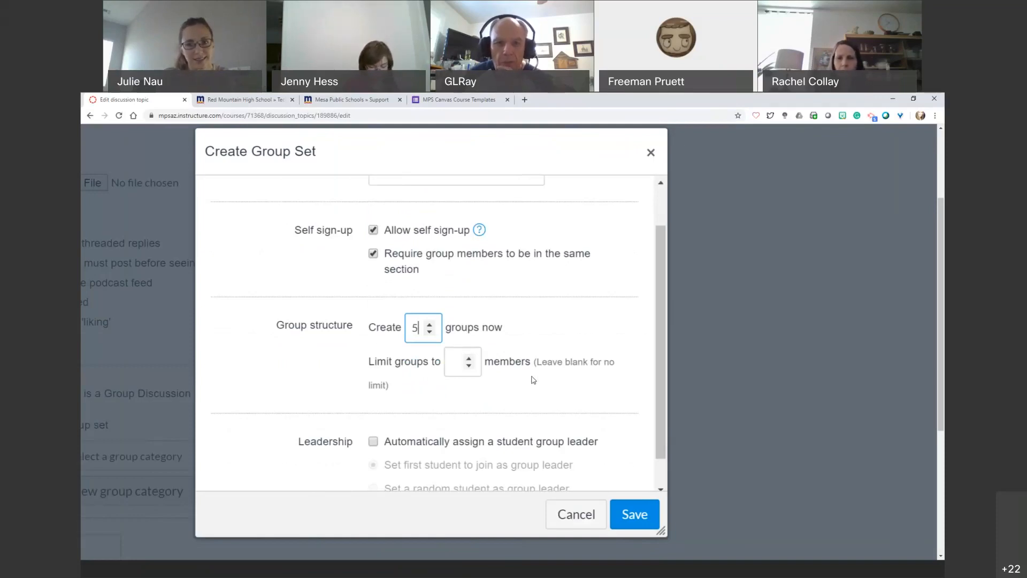
pyautogui.scroll(-1, 532, 379)
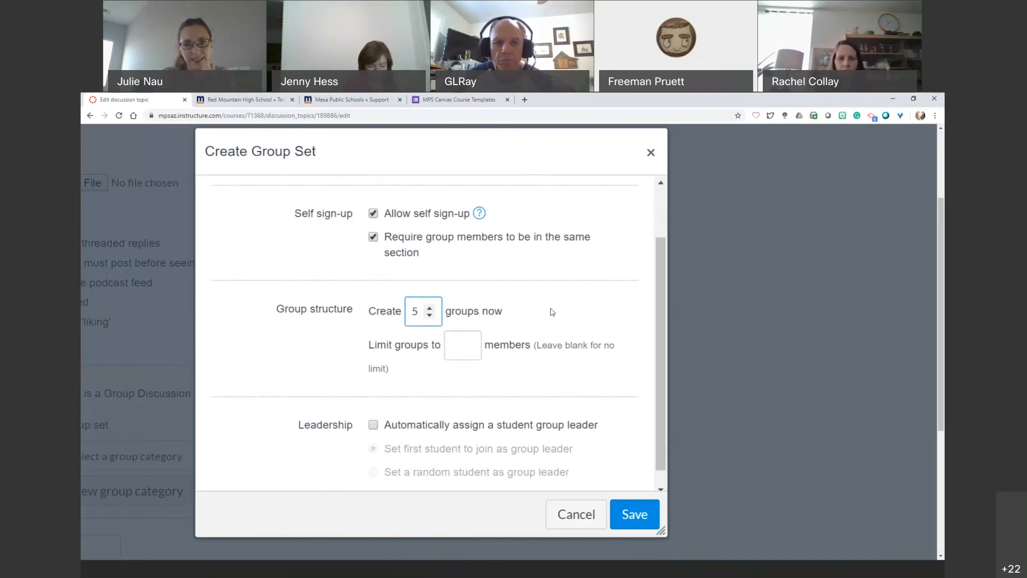
pyautogui.scroll(-1, 552, 312)
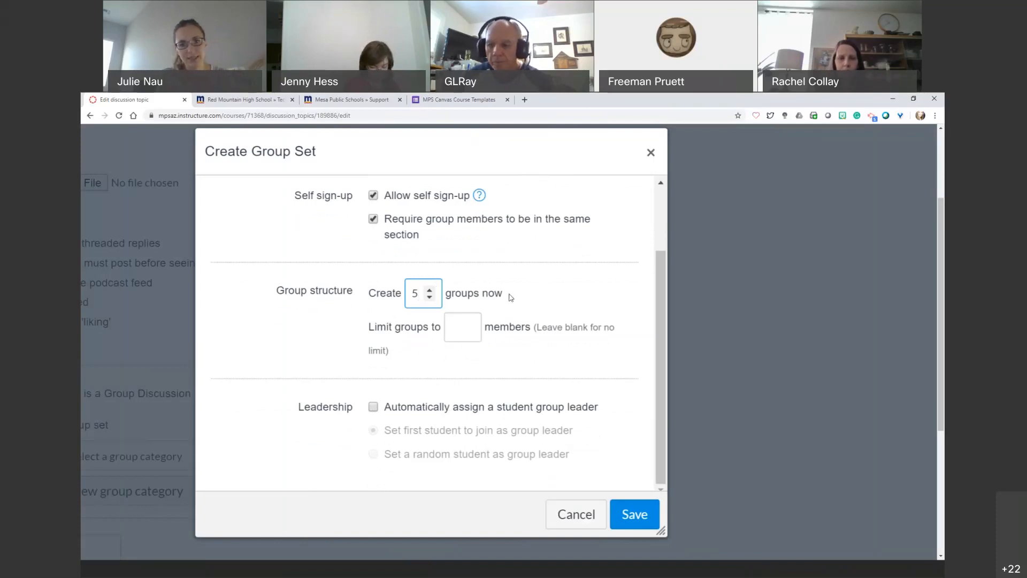
pyautogui.scroll(1, 510, 298)
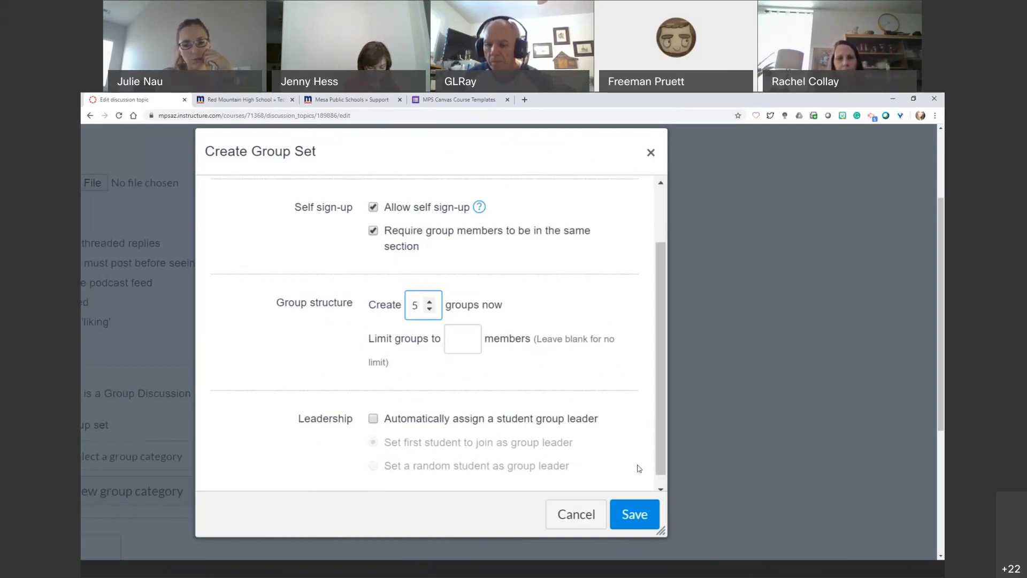
pyautogui.click(631, 516)
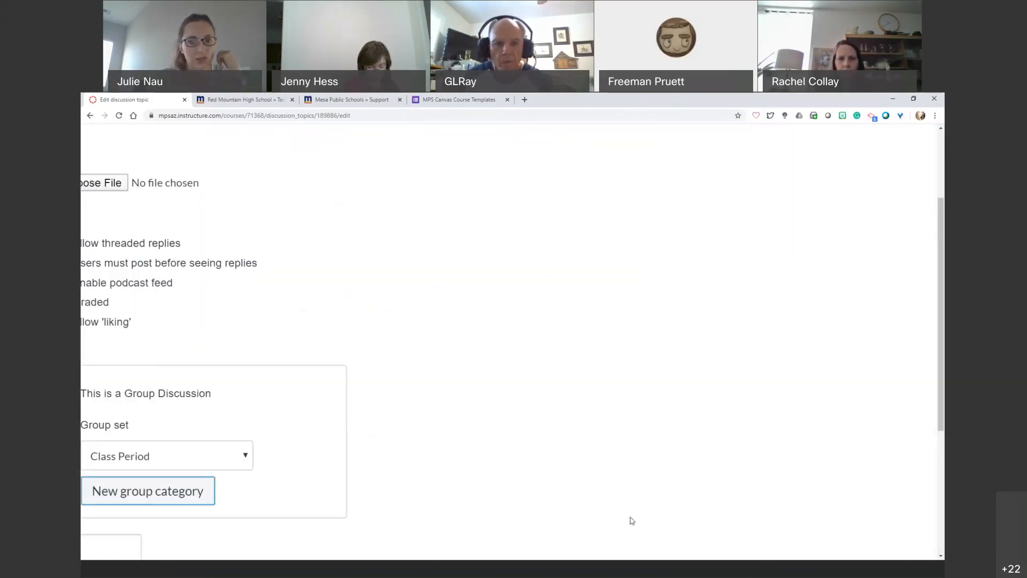
# - Review the remaining discussion settings and save the Sample Discussion with the Class Period group set
pyautogui.scroll(-1, 632, 520)
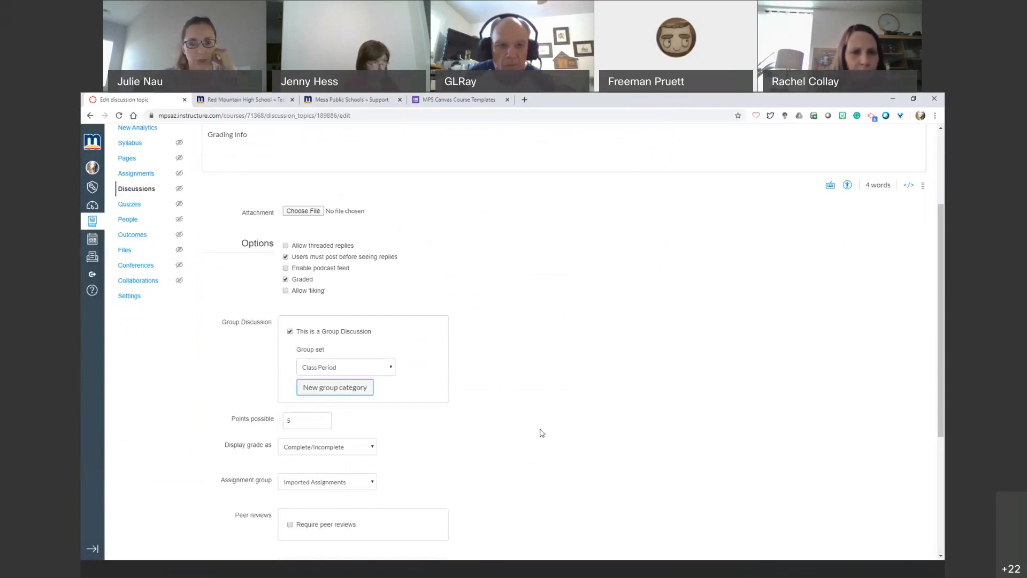
pyautogui.scroll(-1, 541, 433)
pyautogui.scroll(-3, 541, 430)
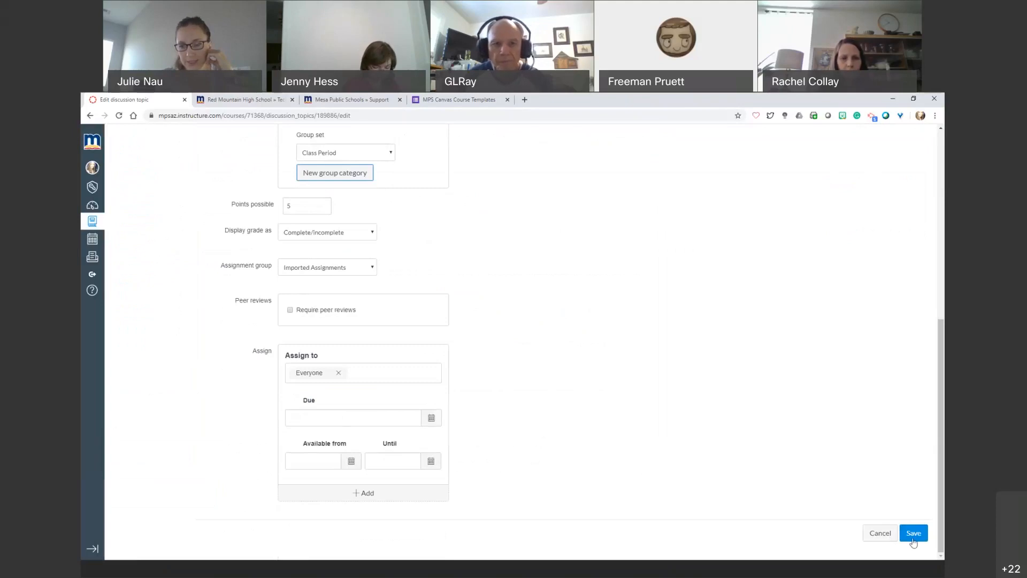
pyautogui.click(913, 535)
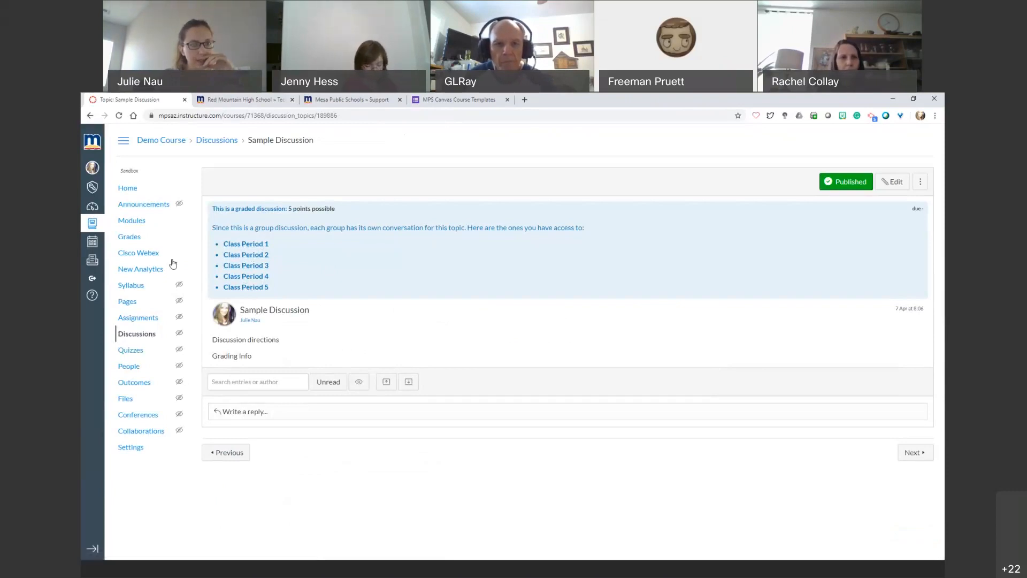
# - Open the Class Period group set among the course's people and examine Class Period 1 and the unassigned students
pyautogui.click(134, 373)
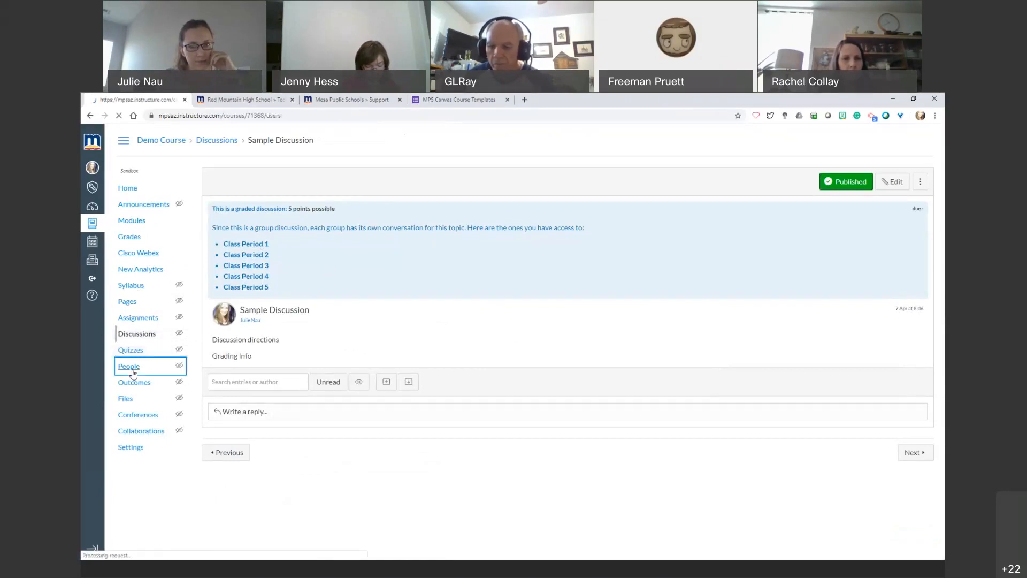
pyautogui.click(299, 208)
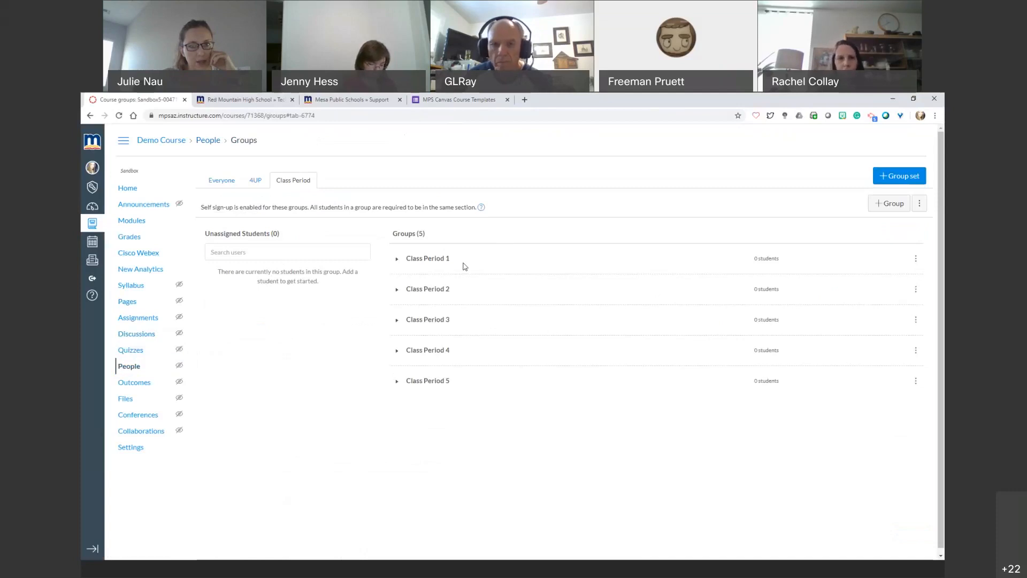
pyautogui.click(431, 261)
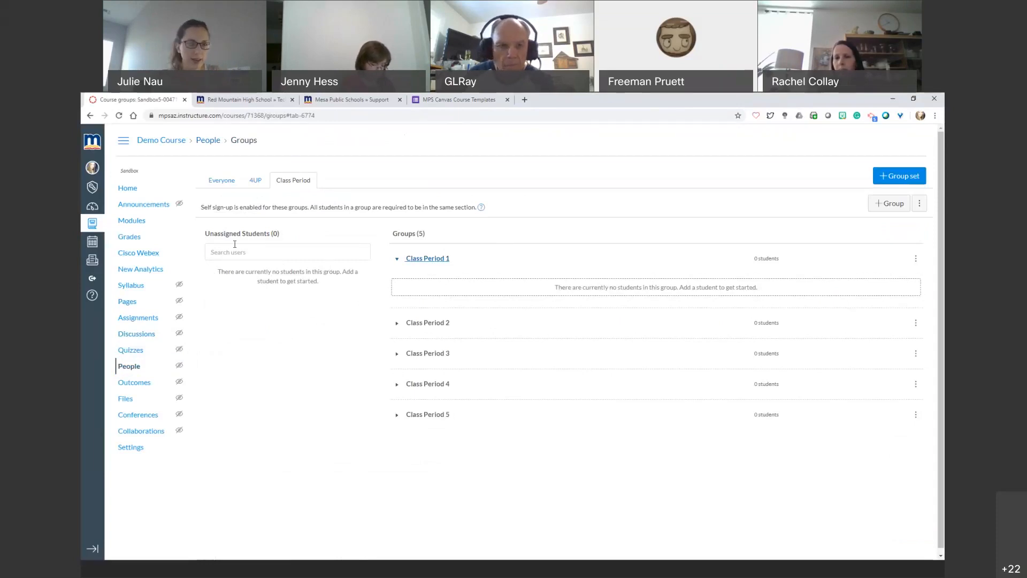
pyautogui.tripleClick(249, 233)
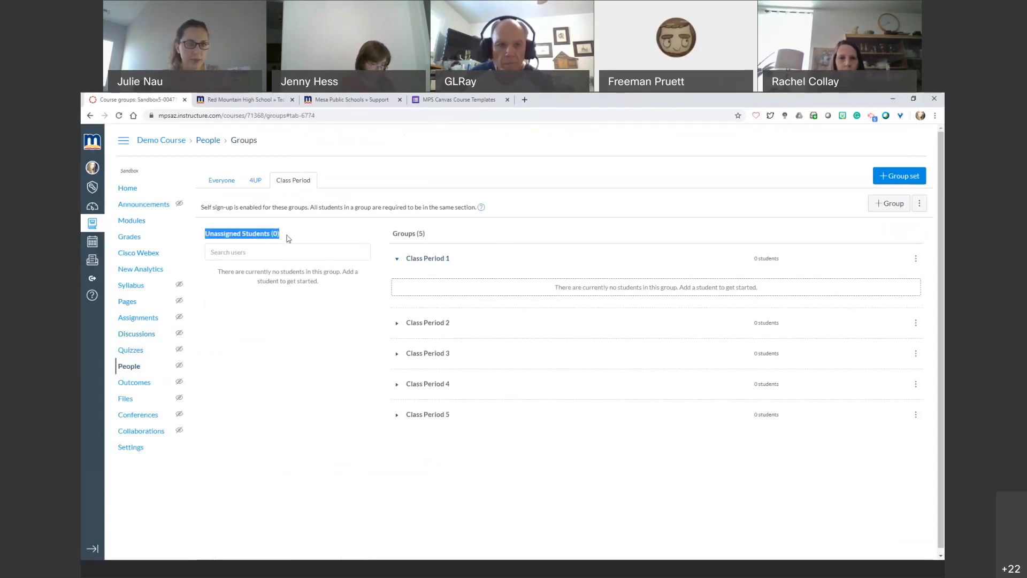
pyautogui.click(289, 238)
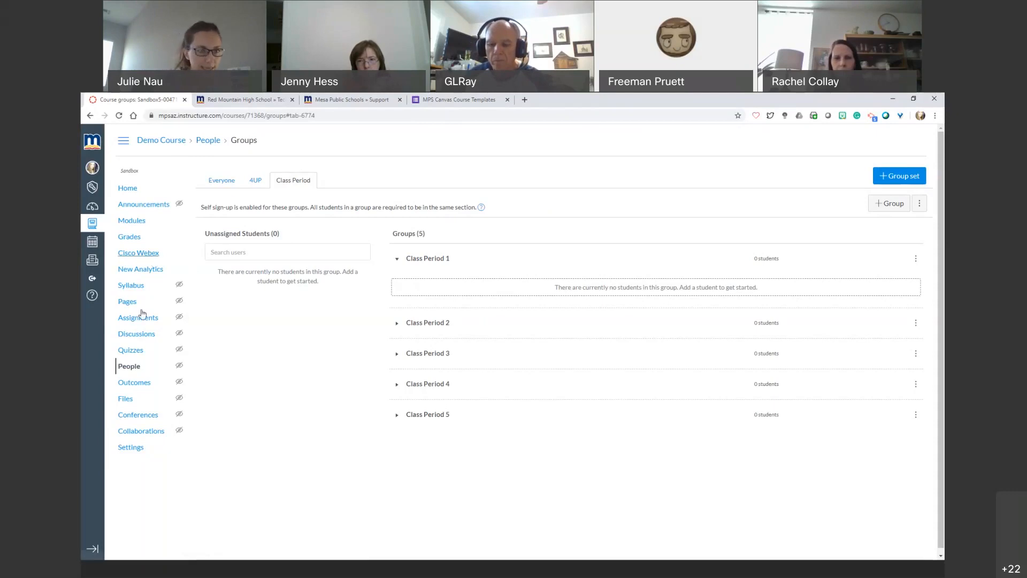
# - Reopen the graded Sample Discussion for editing and remove Everyone from its assignees
pyautogui.click(141, 337)
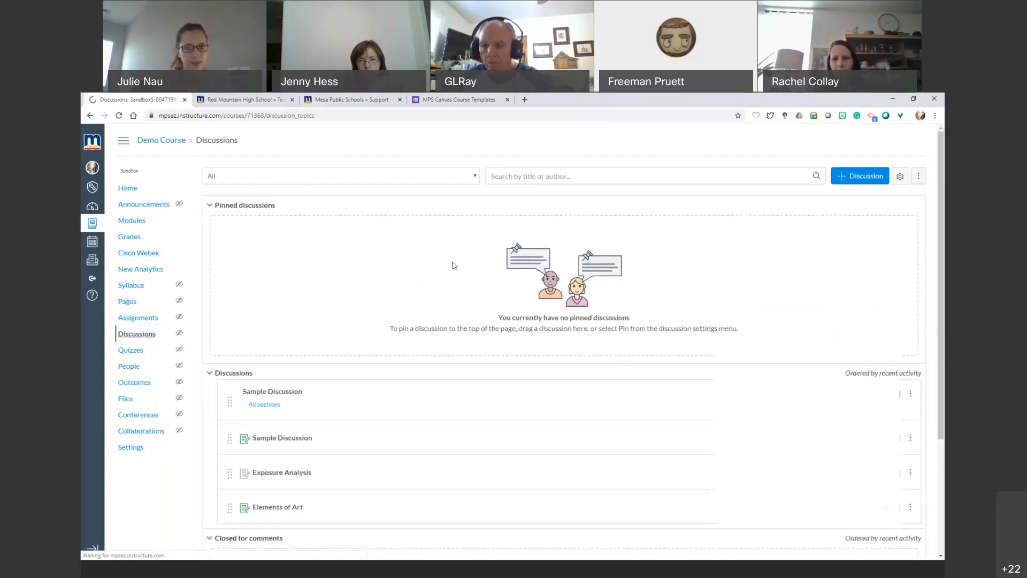
pyautogui.scroll(-2, 475, 374)
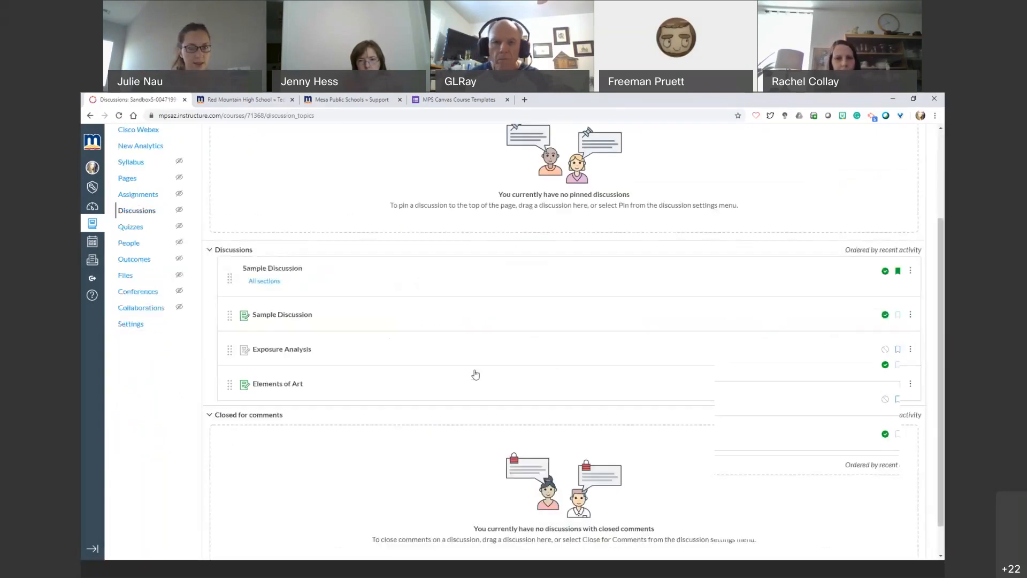
pyautogui.click(293, 316)
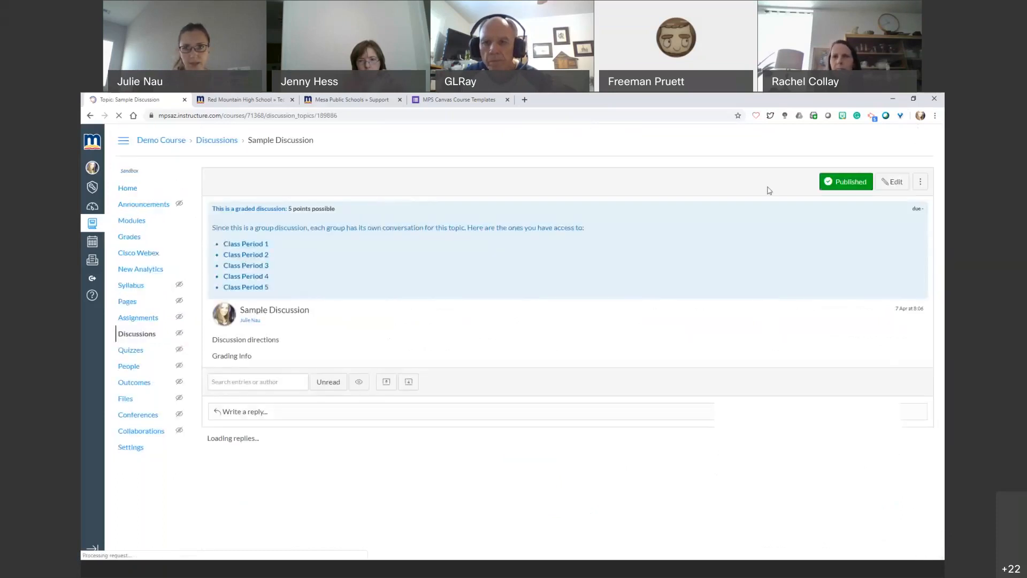
pyautogui.click(892, 183)
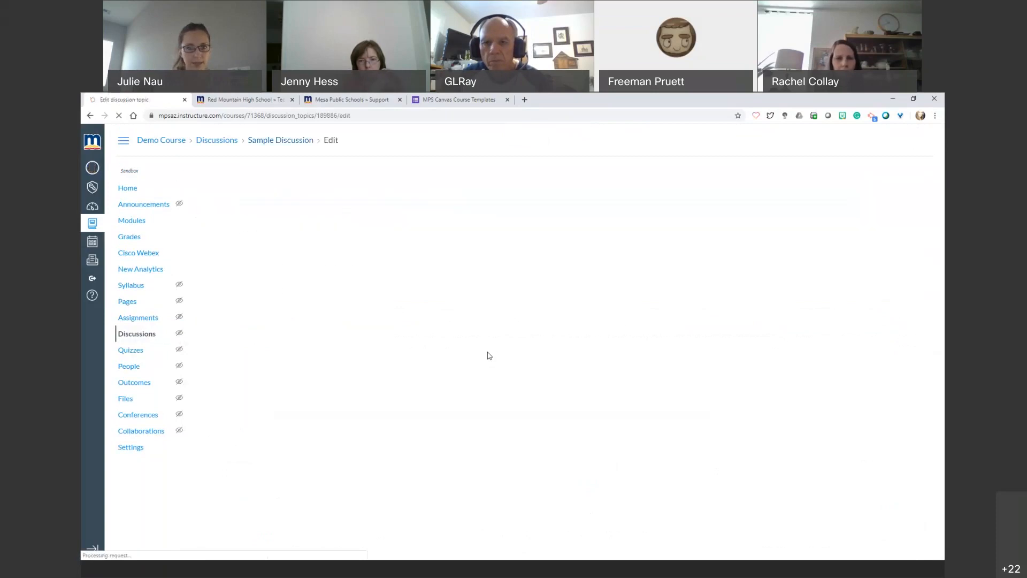
pyautogui.scroll(-8, 488, 355)
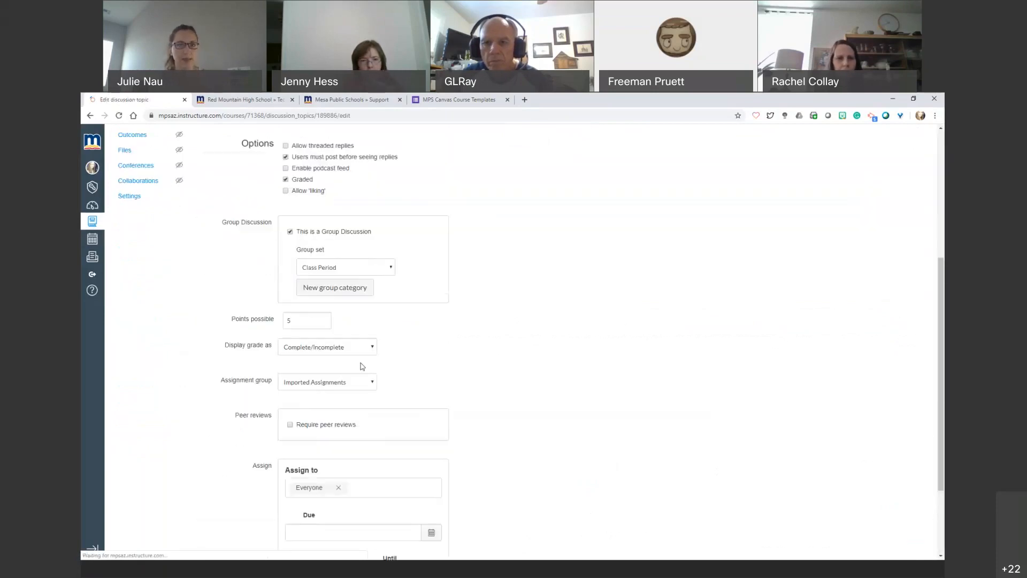
pyautogui.scroll(-2, 534, 337)
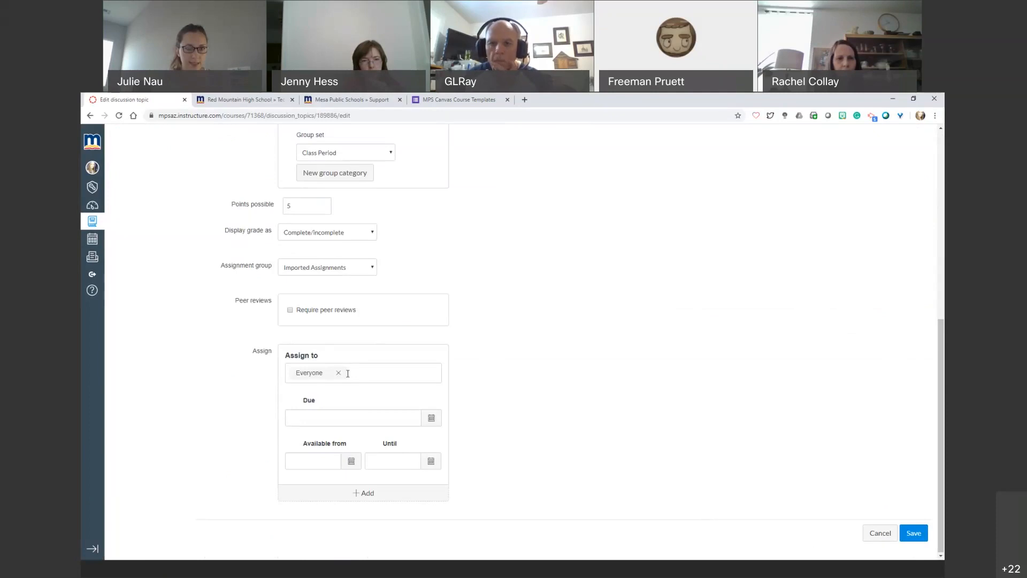
pyautogui.click(338, 373)
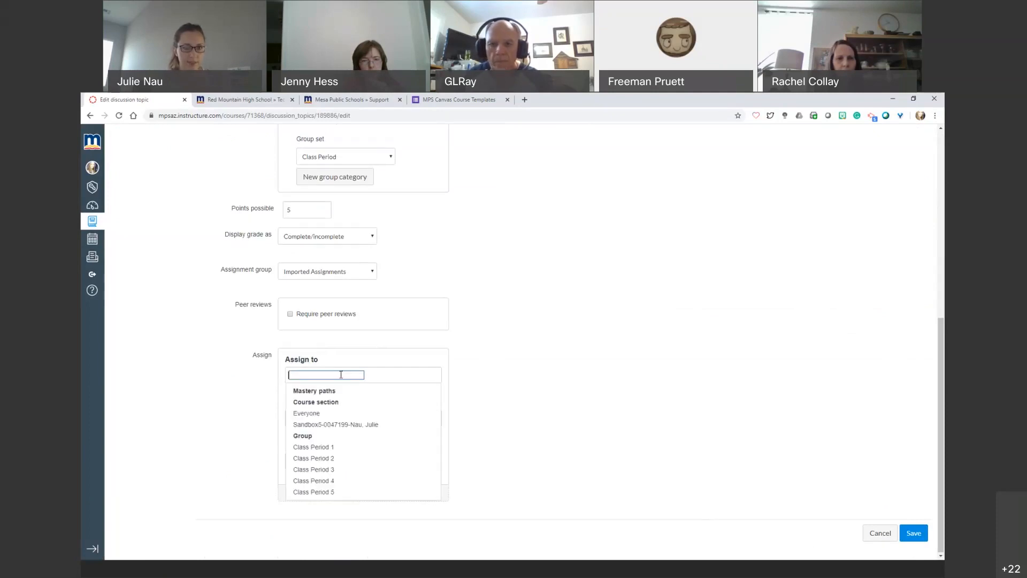
# - Assign the graded Sample Discussion to the Class Period 1 group
pyautogui.click(332, 450)
pyautogui.click(522, 410)
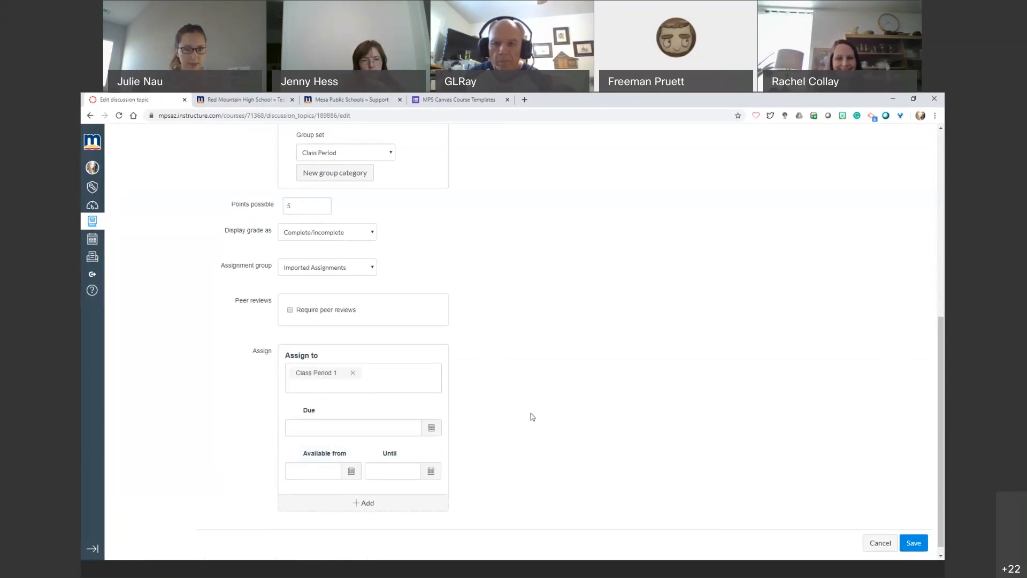
pyautogui.scroll(-1, 531, 412)
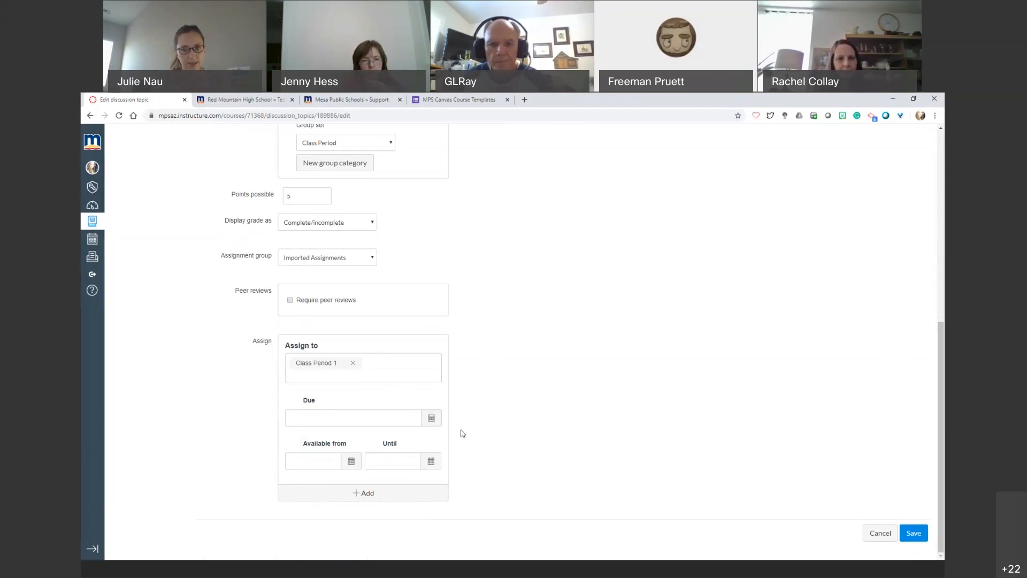
# - Set the Sample Discussion's due date to 12 Apr 23:59 and save it without including the unassigned section
pyautogui.click(431, 420)
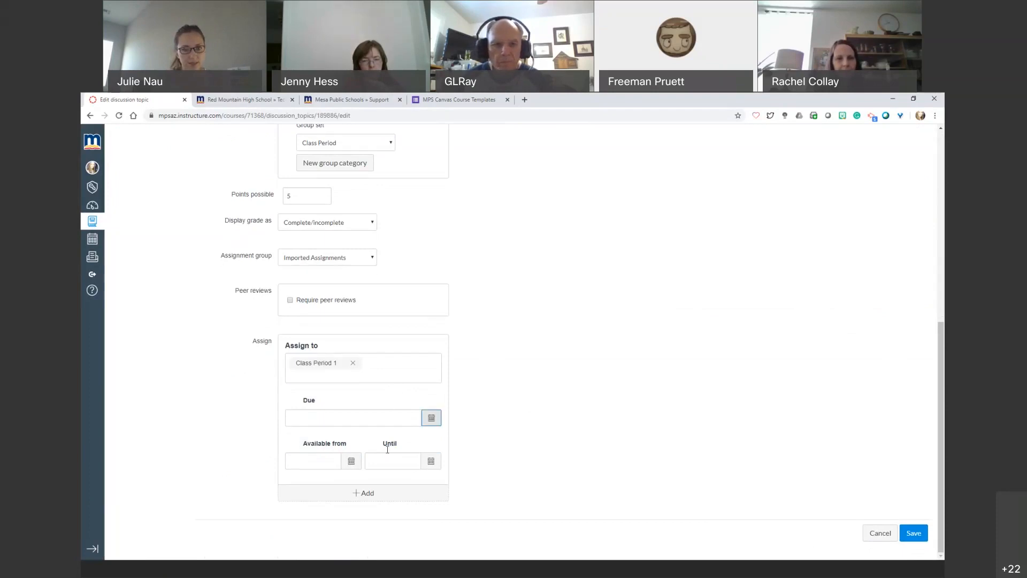
pyautogui.click(385, 476)
pyautogui.click(564, 421)
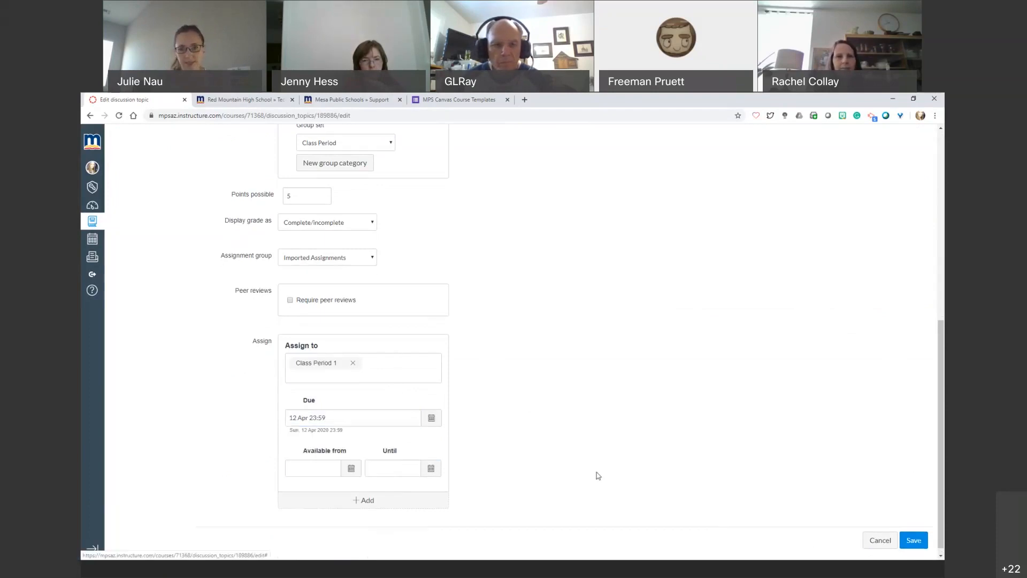
pyautogui.click(915, 541)
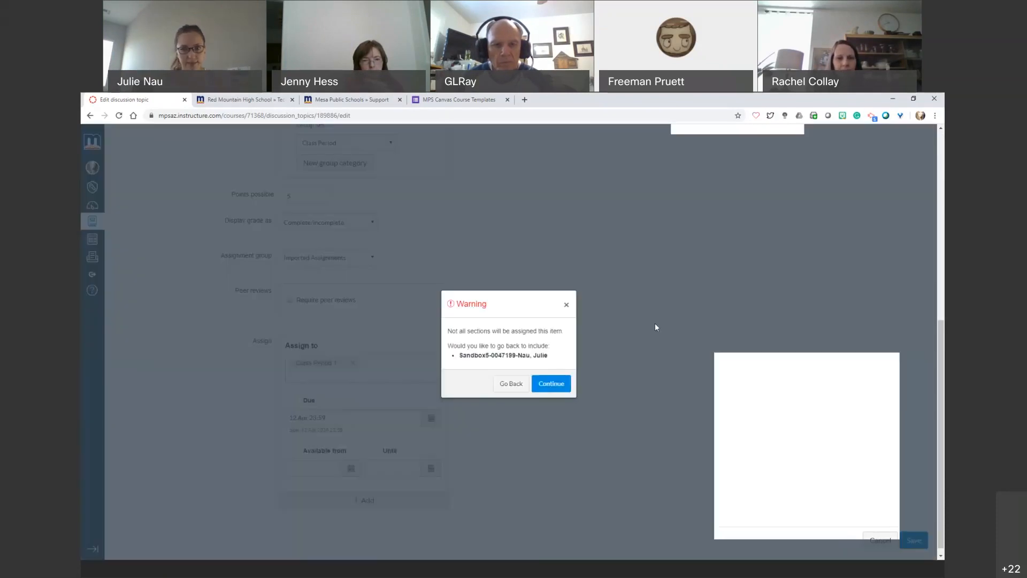
pyautogui.click(550, 383)
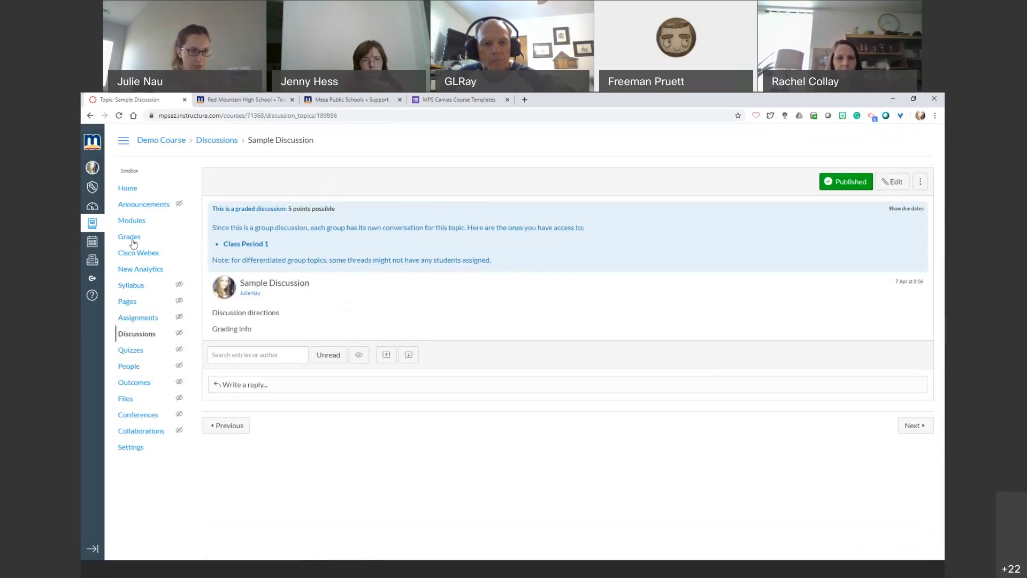
# - Duplicate the graded Sample Discussion within Sample Module on the course's modules page
pyautogui.click(123, 225)
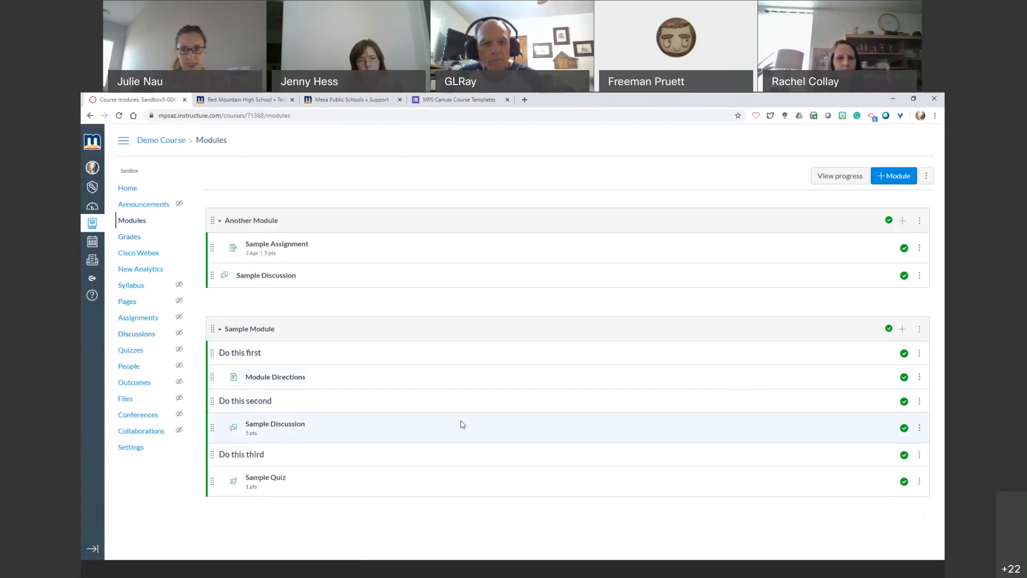
pyautogui.click(920, 428)
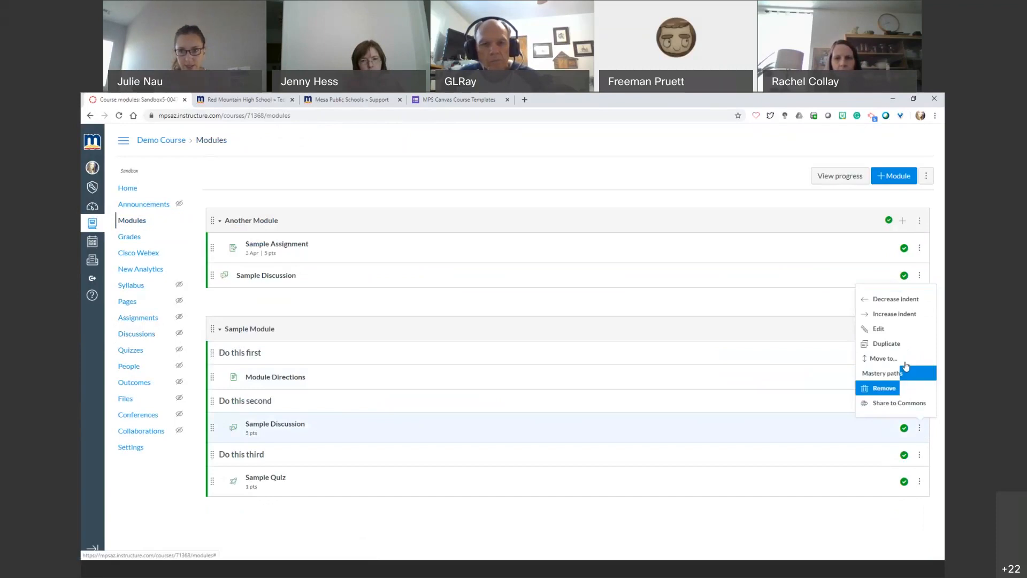
pyautogui.click(891, 344)
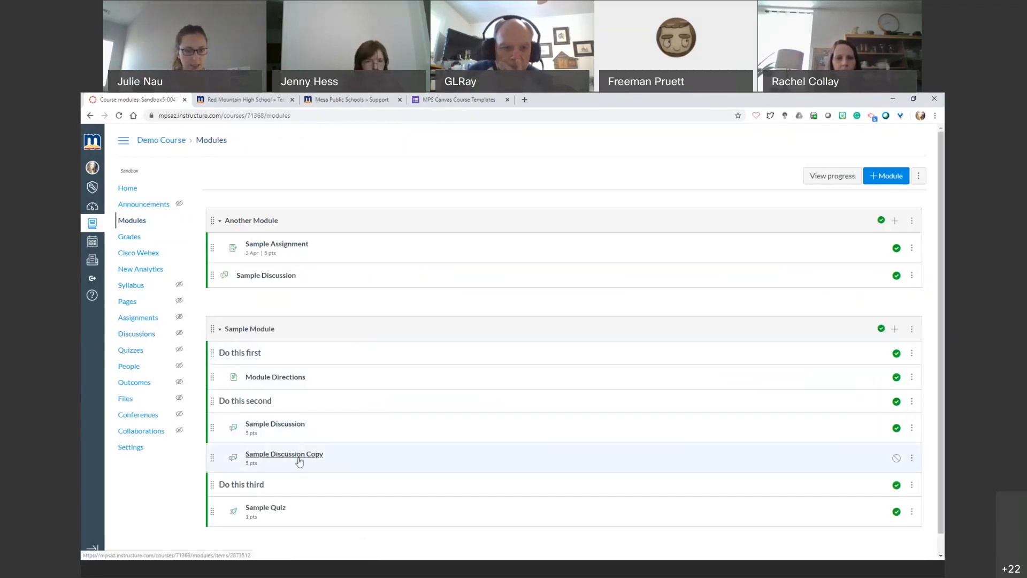
# - Open the duplicated discussion for editing and retitle it "Sample Discussion Copy 2nd period"
pyautogui.click(298, 458)
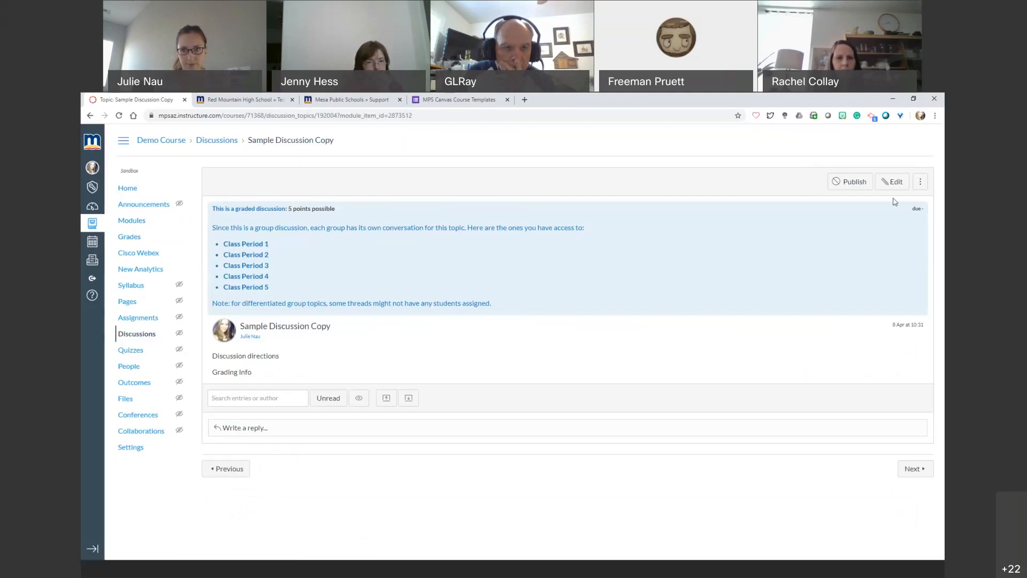
pyautogui.click(892, 181)
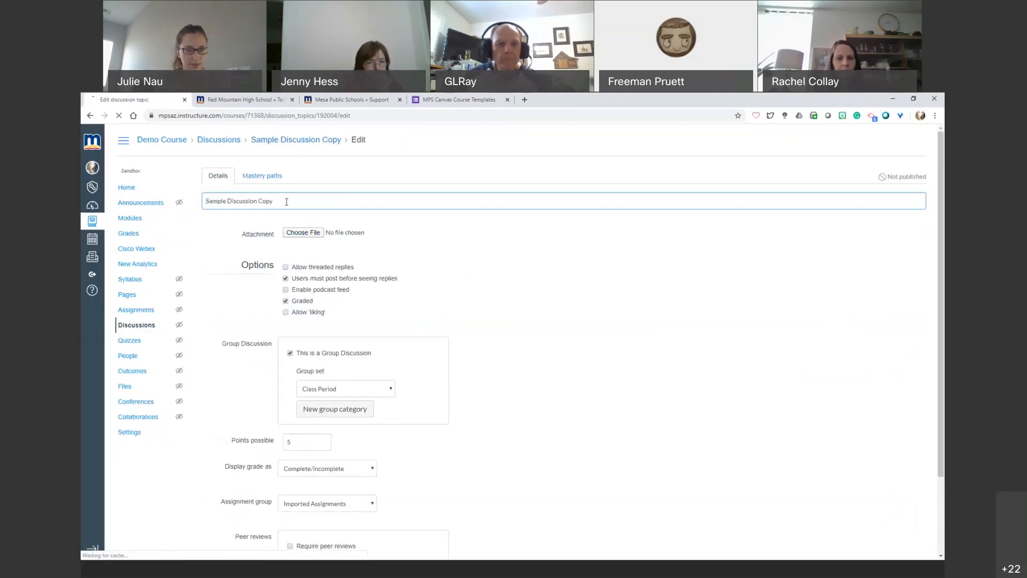
pyautogui.click(286, 201)
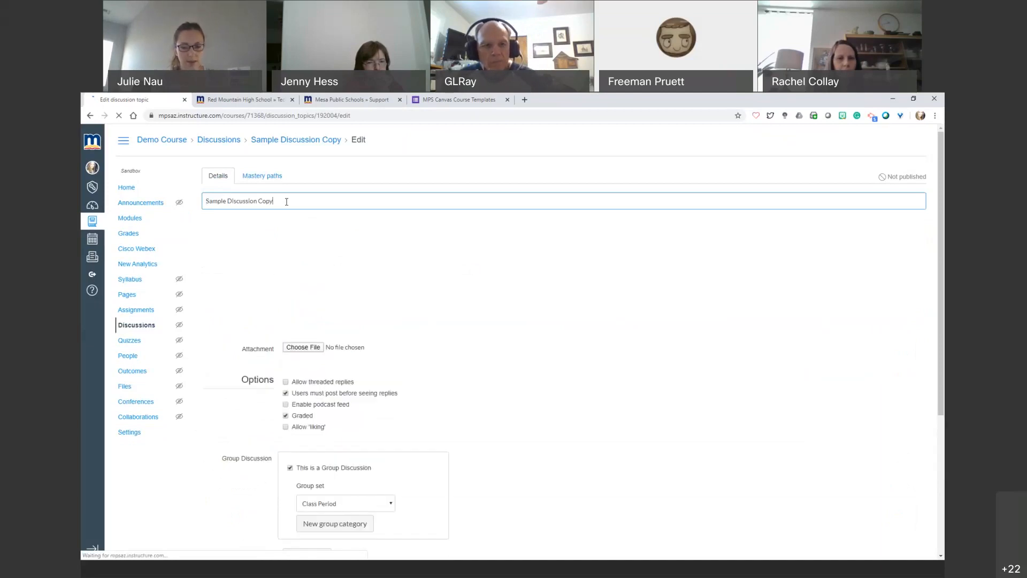
pyautogui.write('2nd period')
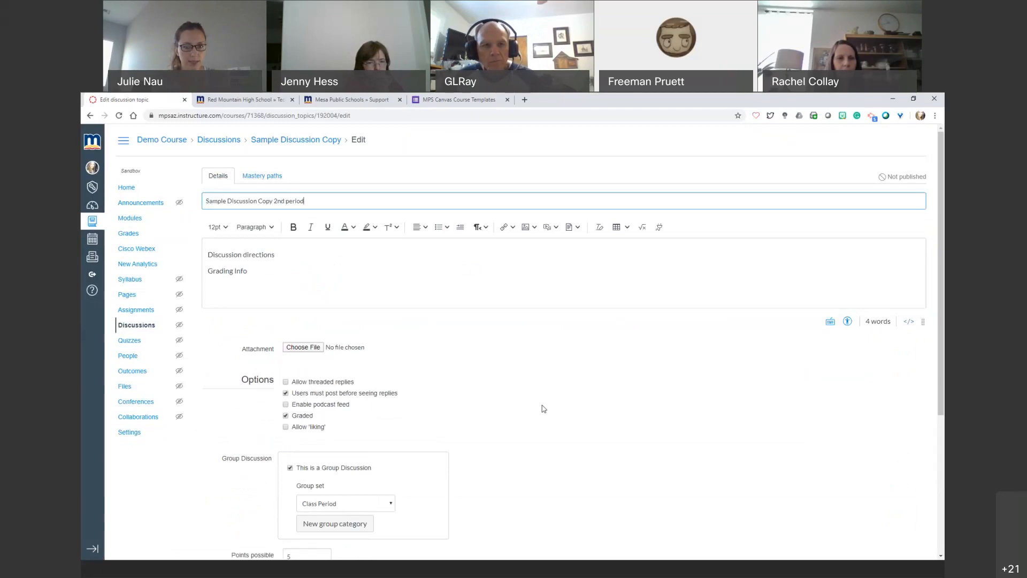
# - Assign the copied discussion only to Class Period 2, removing Everyone else, with a due date of 12 Apr 23:59
pyautogui.scroll(-5, 543, 408)
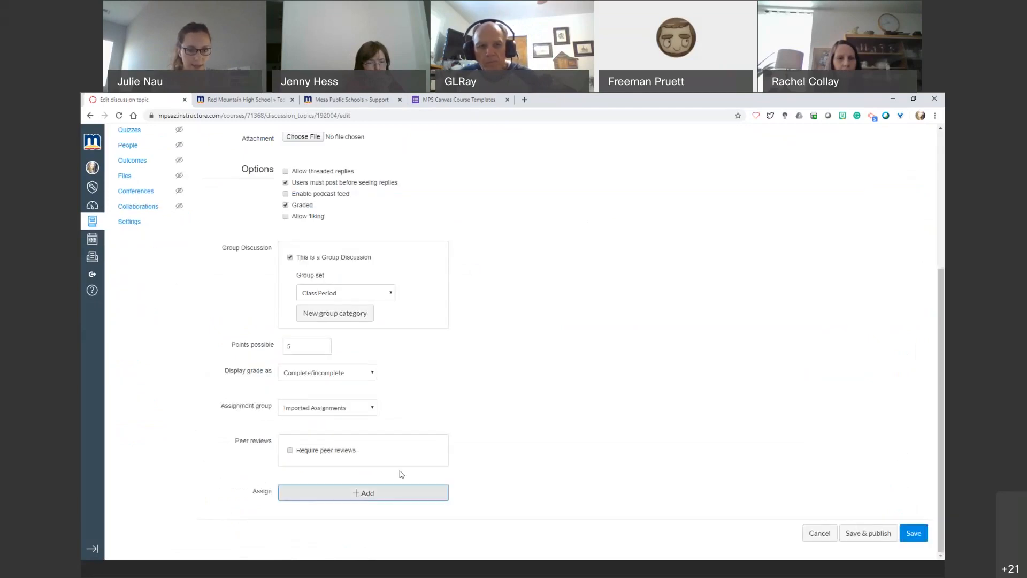
pyautogui.click(404, 492)
pyautogui.scroll(-3, 522, 410)
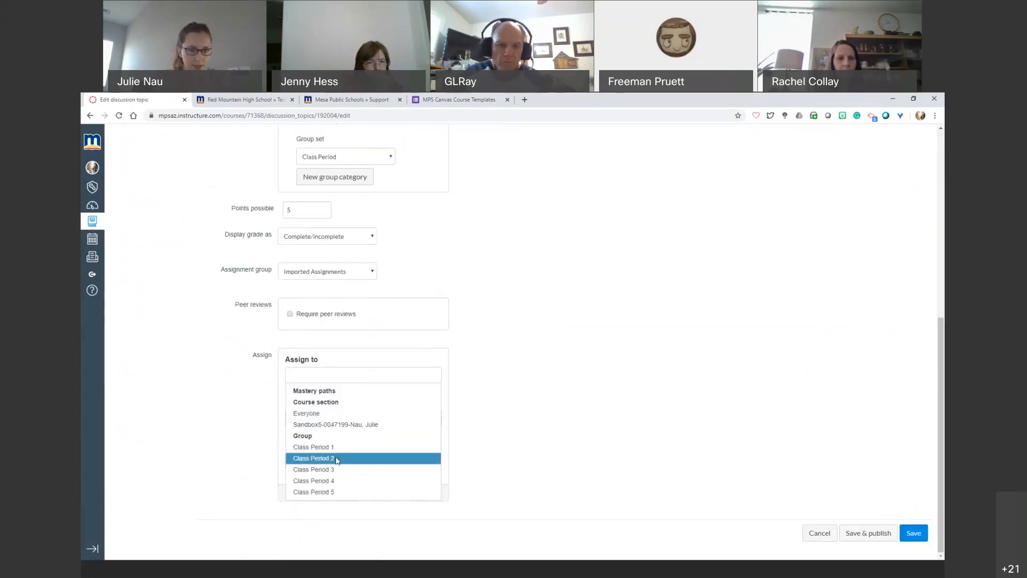
pyautogui.click(337, 458)
pyautogui.press('Down')
pyautogui.press('Return')
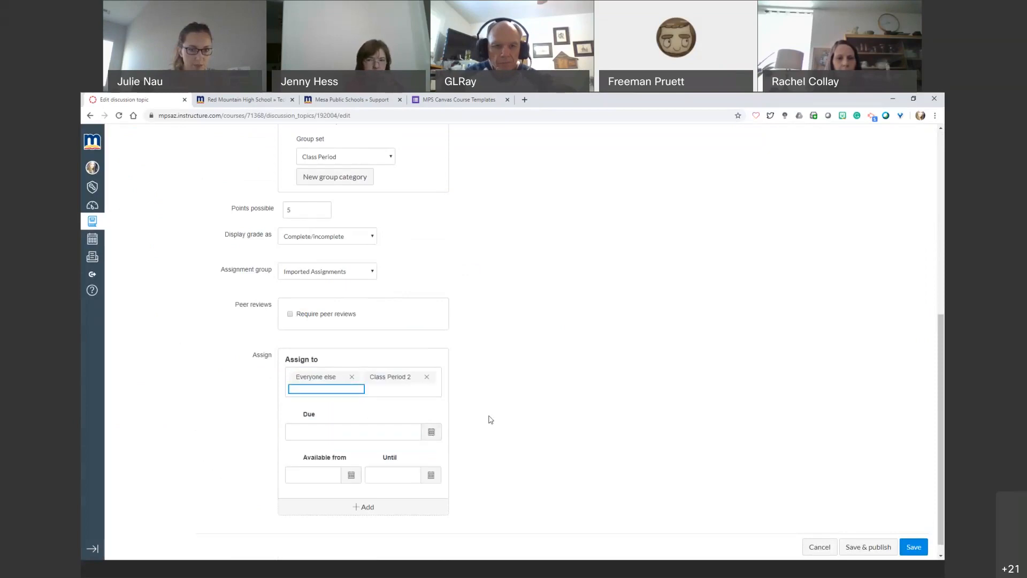
pyautogui.click(351, 376)
pyautogui.click(541, 423)
pyautogui.click(431, 432)
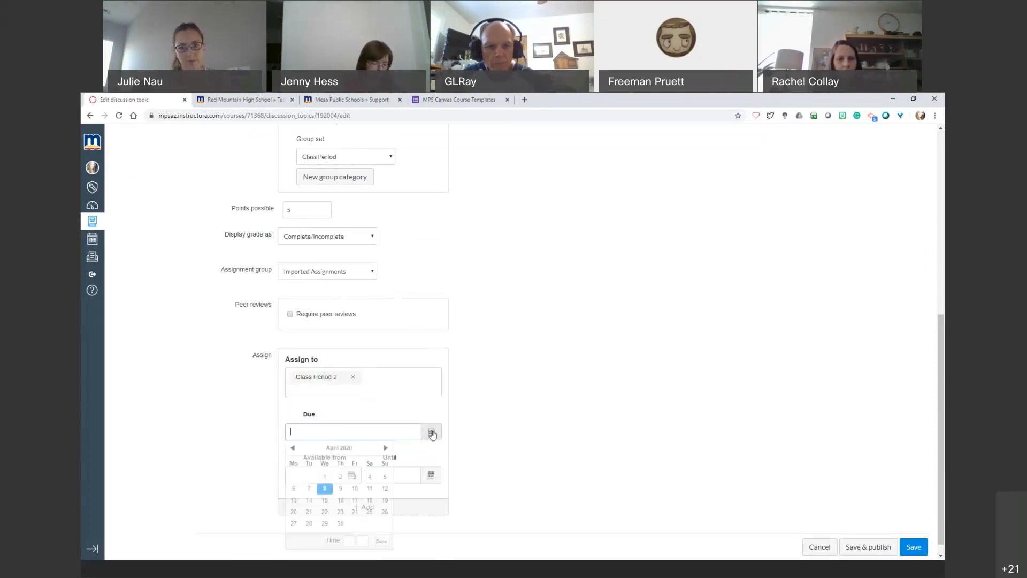
pyautogui.click(384, 488)
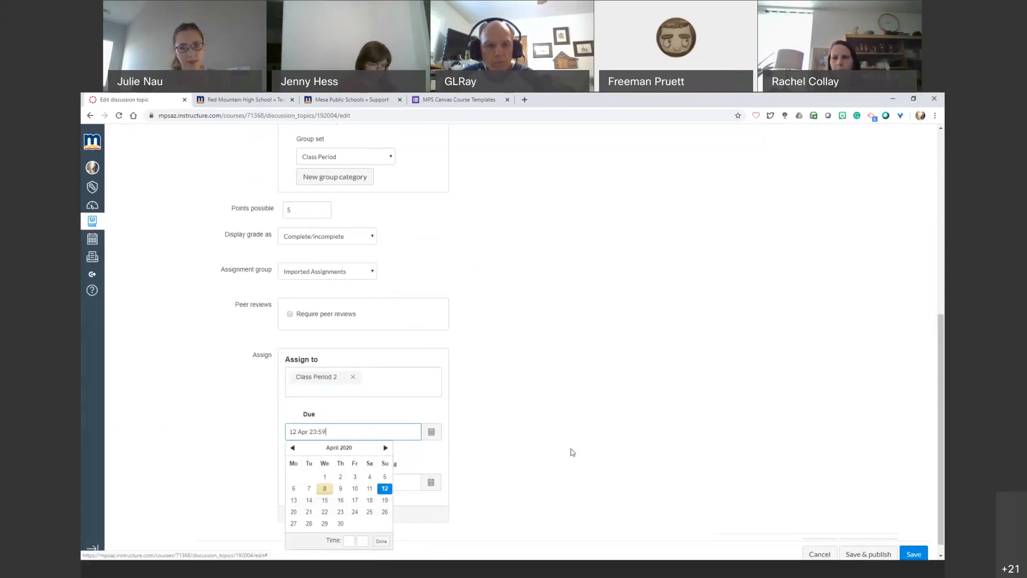
pyautogui.click(571, 452)
# - Save the copied discussion without including the unassigned section, and return to the course modules
pyautogui.click(913, 554)
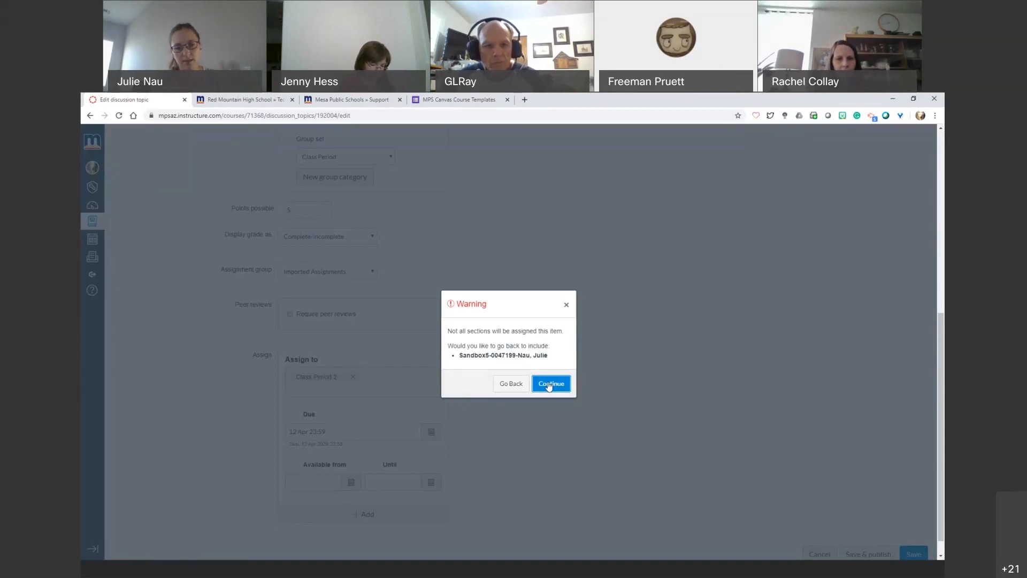
pyautogui.click(549, 384)
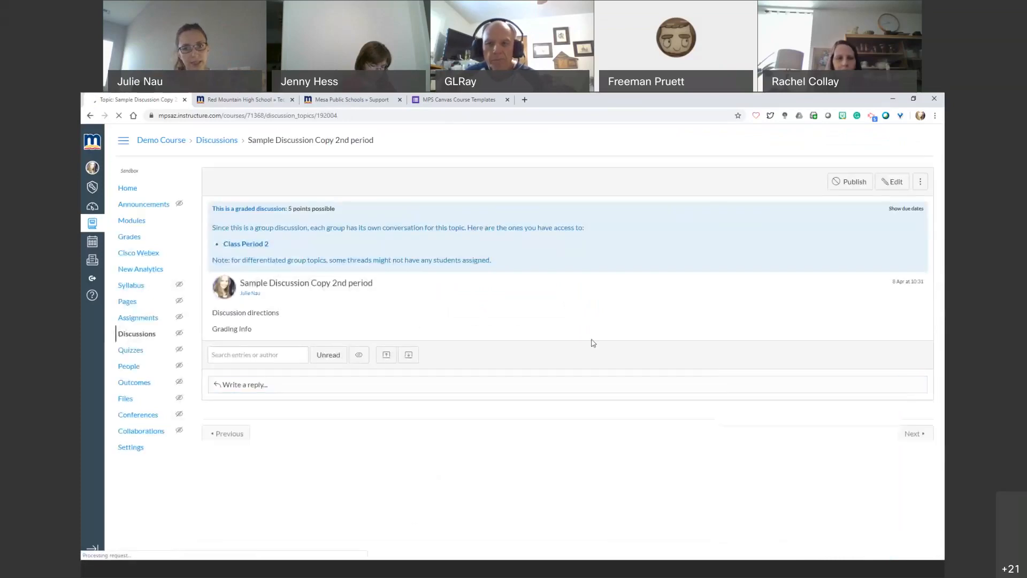
pyautogui.click(136, 225)
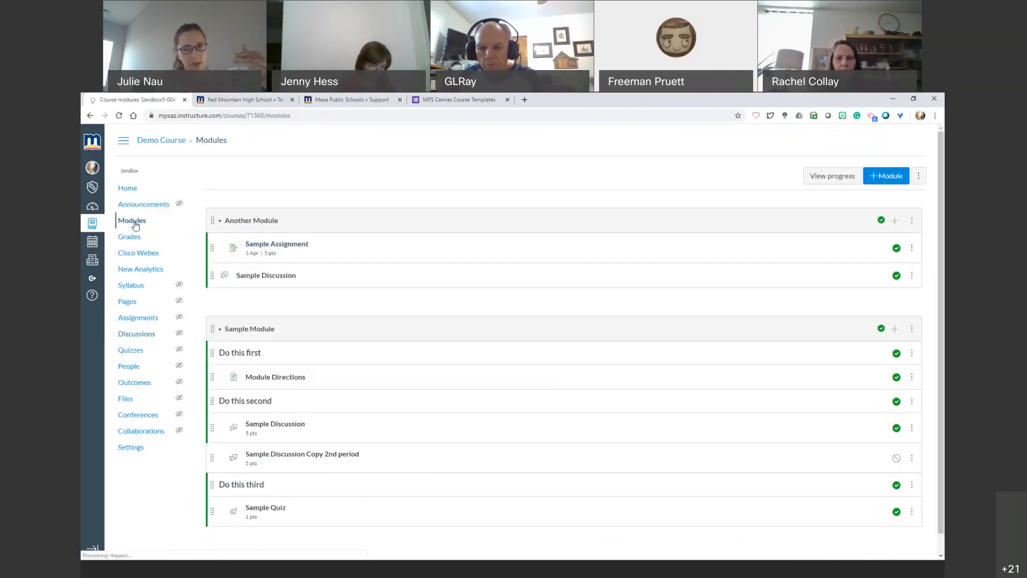
pyautogui.scroll(-1, 448, 449)
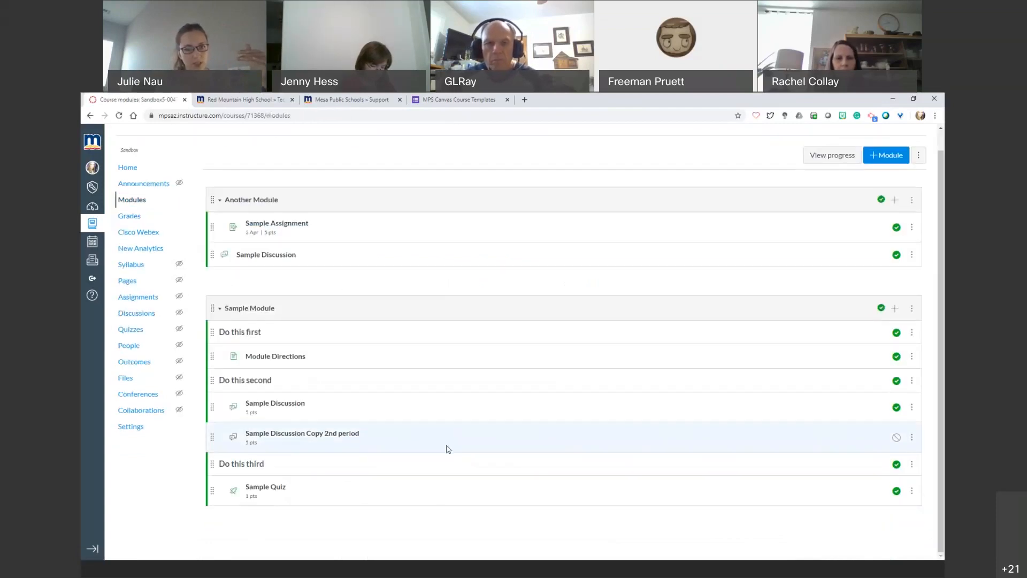